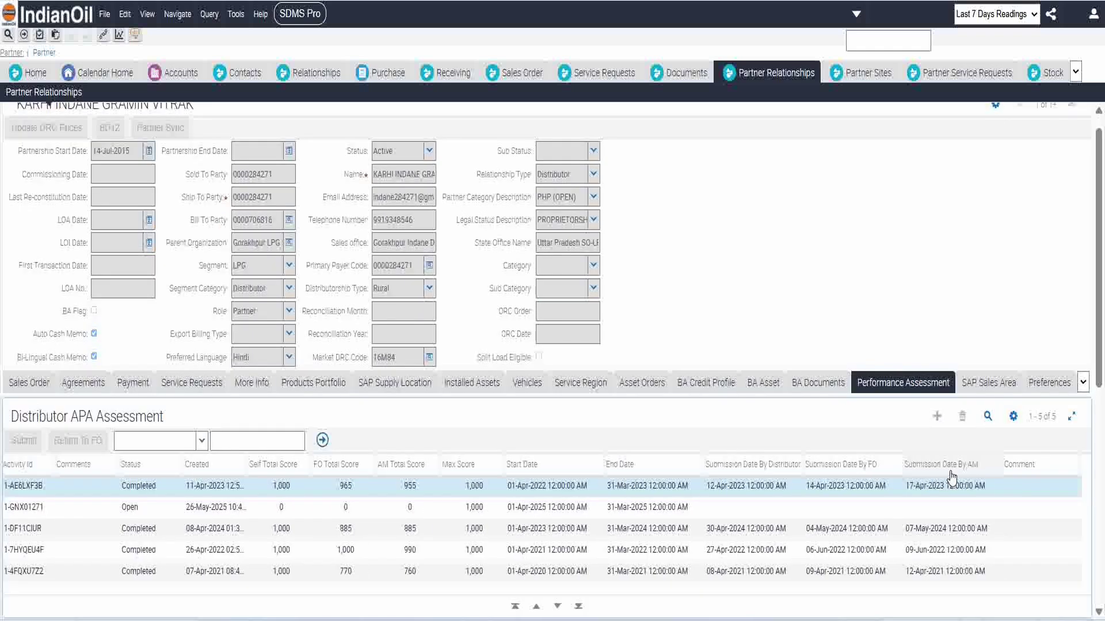
Select the Distributor APA Assessment record with Open status and bring its assessments and attributes into view.
{"action": "left_click", "coordinate": [158, 507]}
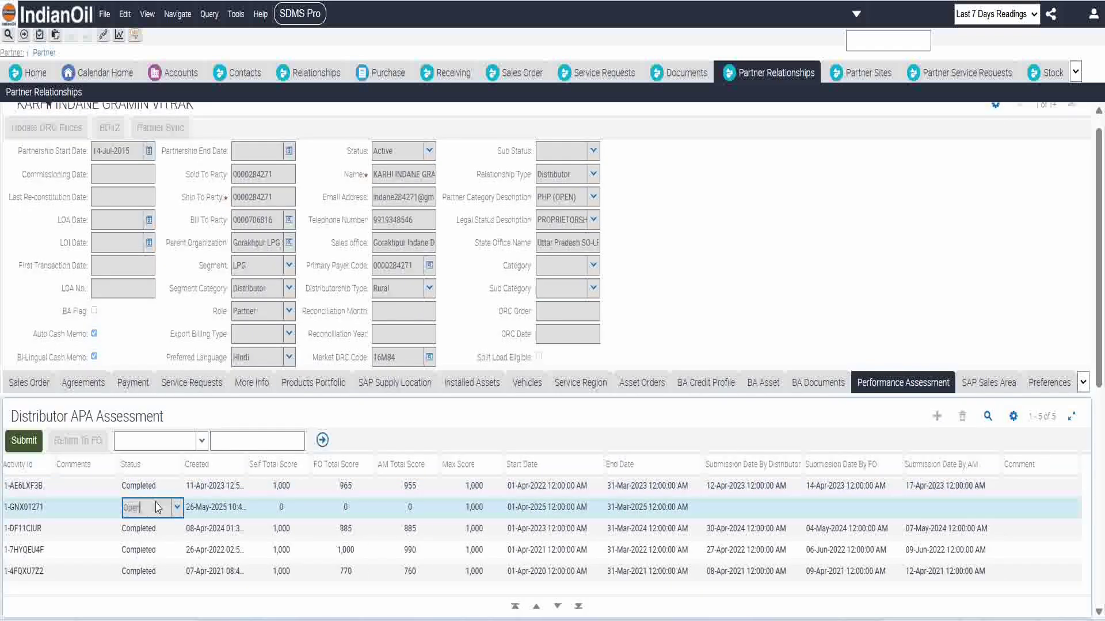
{"action": "left_click_drag", "start_coordinate": [1102, 253], "coordinate": [1102, 481]}
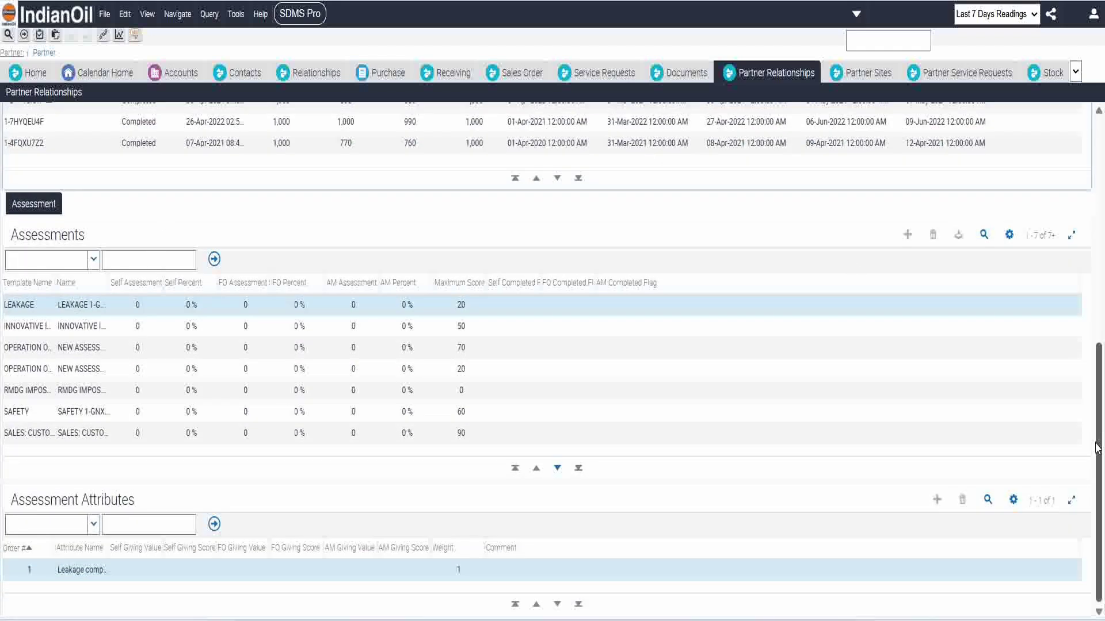
{"action": "scroll", "coordinate": [153, 219], "scroll_direction": "up", "scroll_amount": 5}
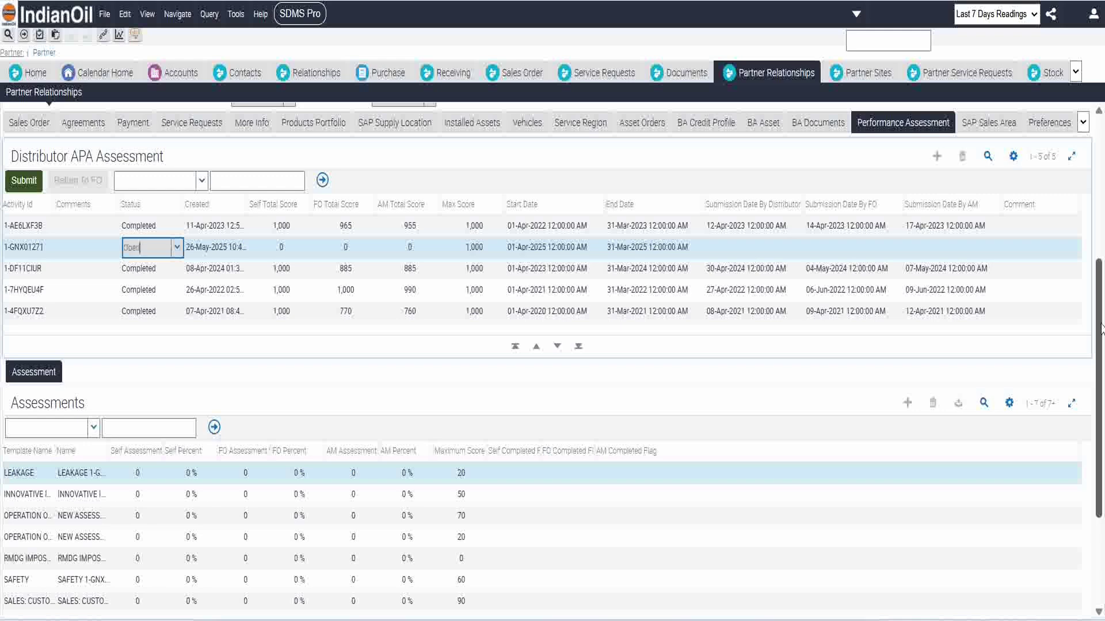
{"action": "scroll", "coordinate": [1101, 325], "scroll_direction": "down", "scroll_amount": 3}
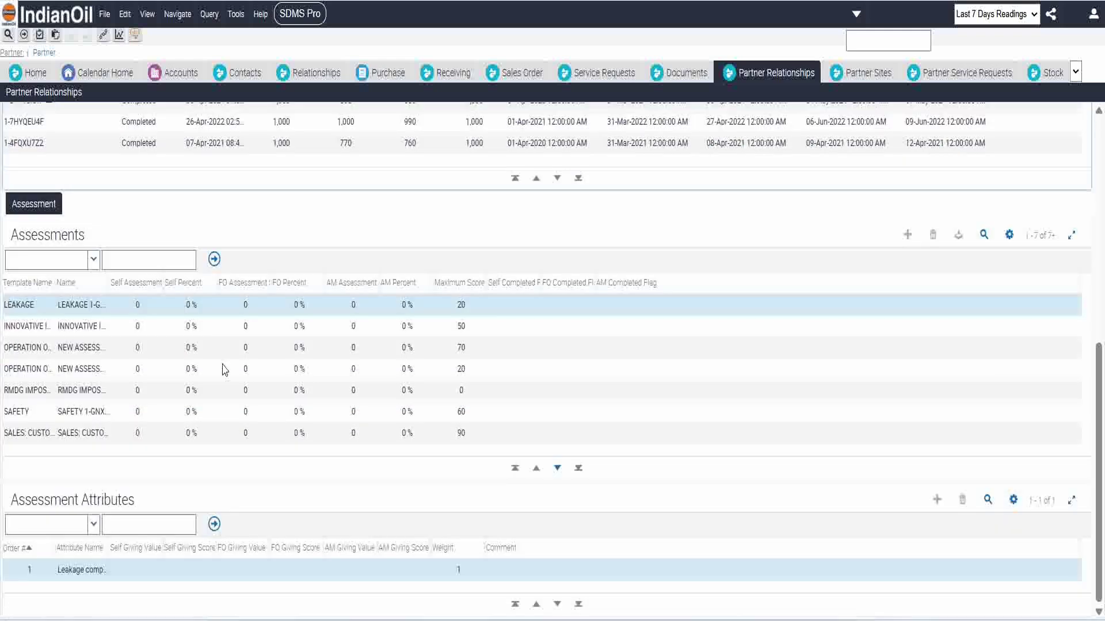
For the LEAKAGE assessment, set the leakage attribute's Self Giving Value to within 1-2 Hrs.
{"action": "left_click", "coordinate": [131, 307]}
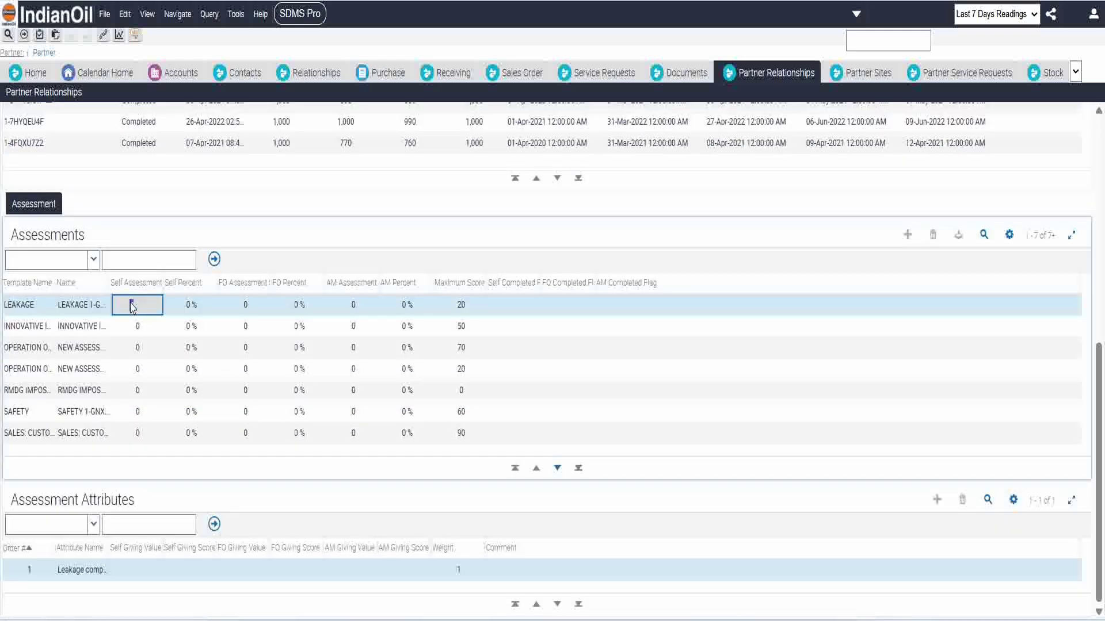
{"action": "left_click", "coordinate": [163, 569]}
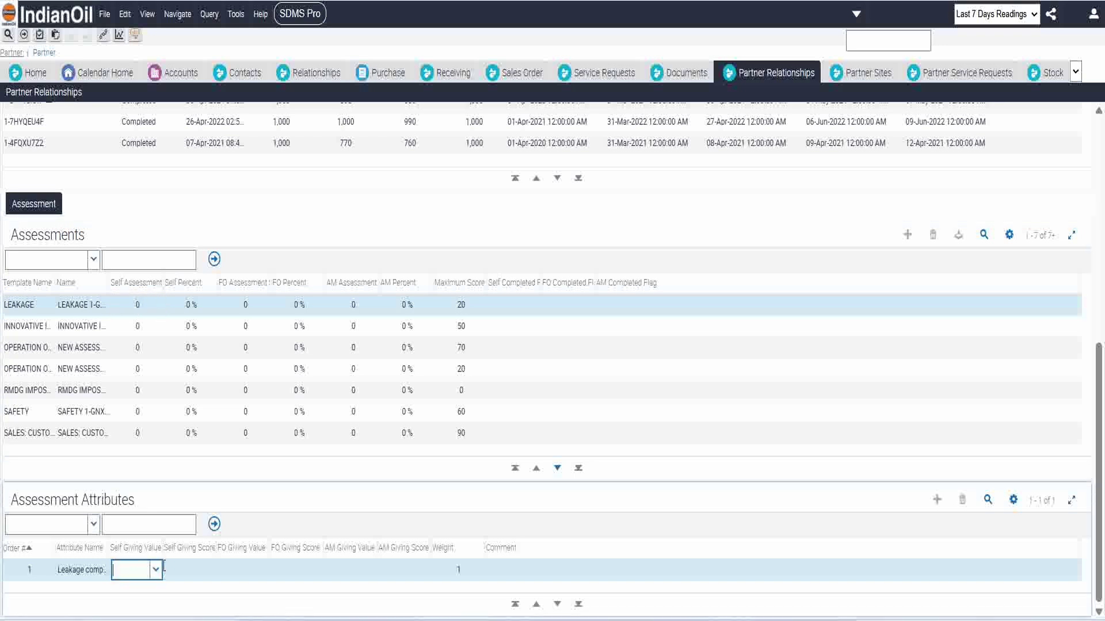
{"action": "left_click", "coordinate": [157, 571]}
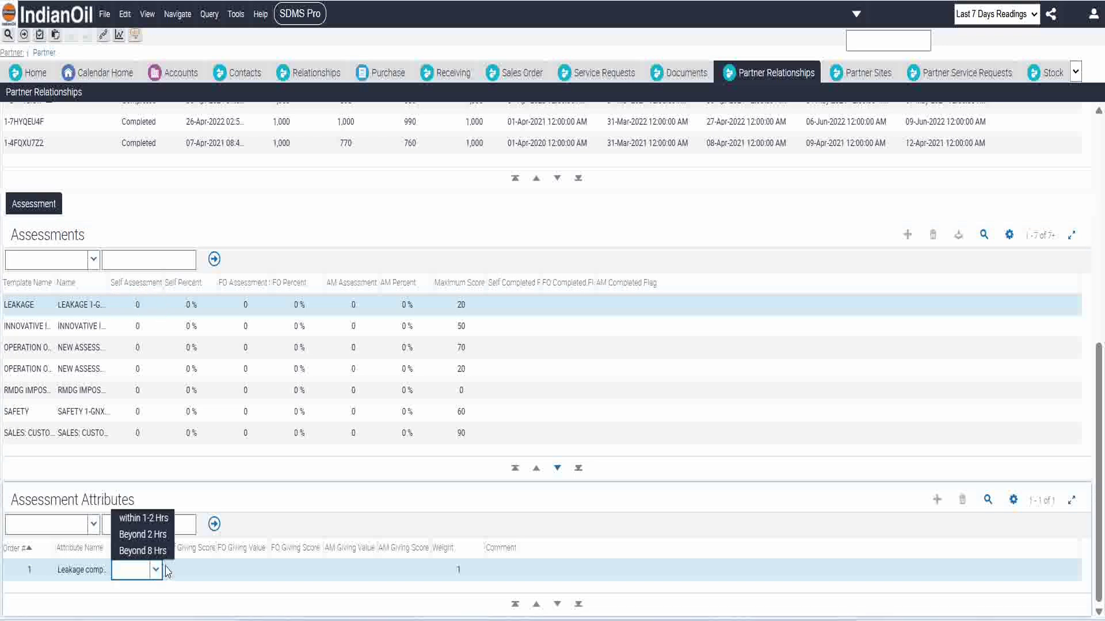
{"action": "left_click", "coordinate": [154, 579]}
{"action": "left_click", "coordinate": [154, 579]}
{"action": "left_click", "coordinate": [155, 577]}
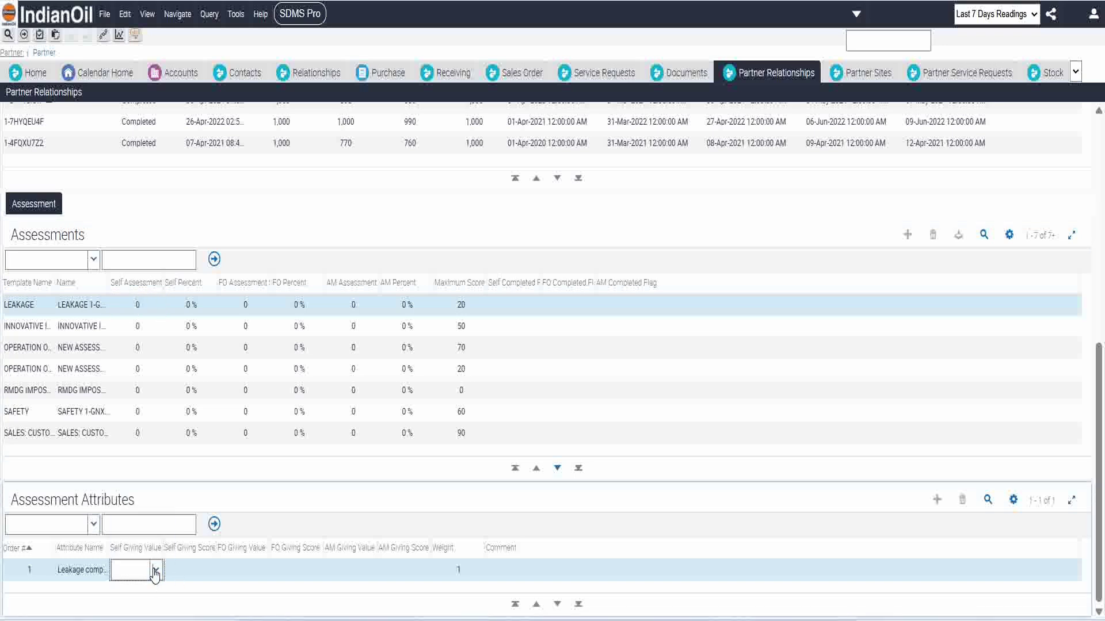
{"action": "left_click", "coordinate": [156, 577]}
{"action": "left_click", "coordinate": [158, 573]}
{"action": "left_click", "coordinate": [190, 569]}
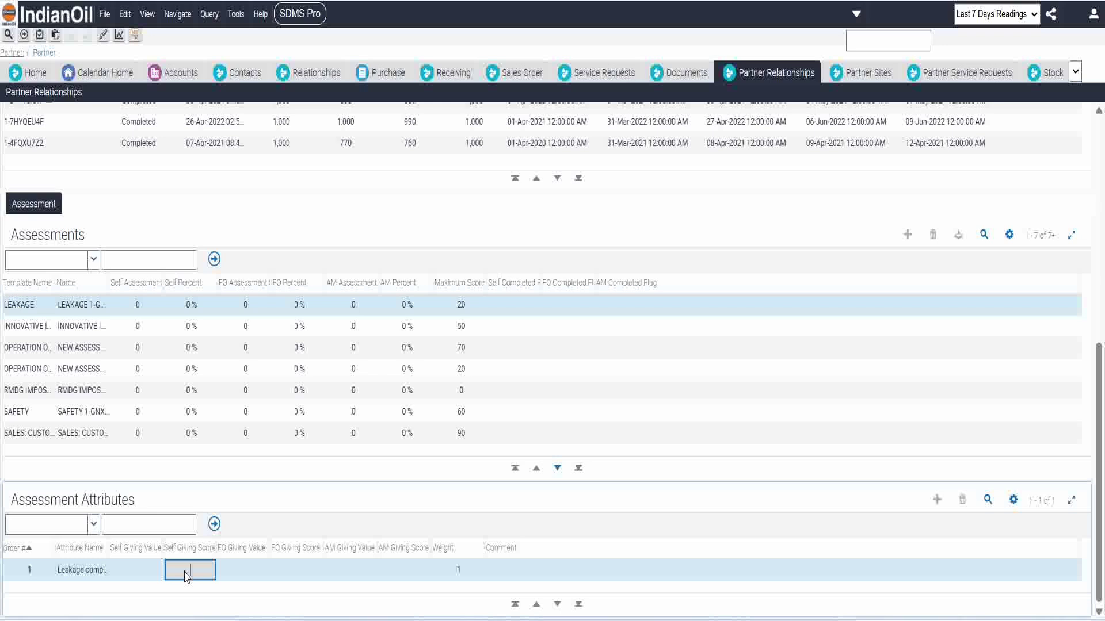
{"action": "left_click", "coordinate": [155, 569]}
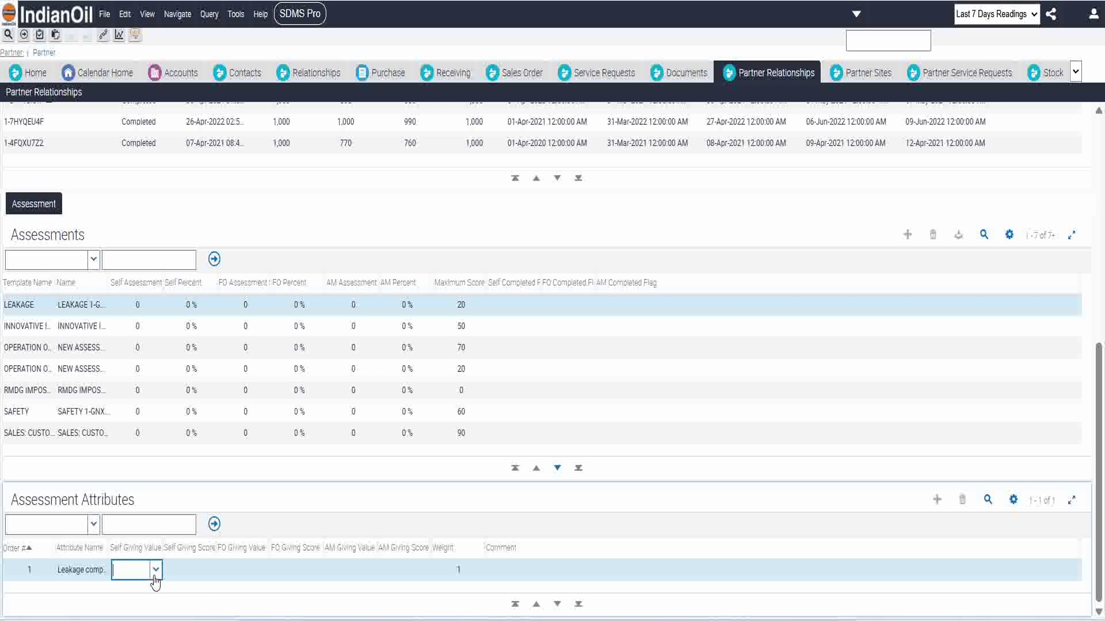
{"action": "left_click", "coordinate": [157, 567]}
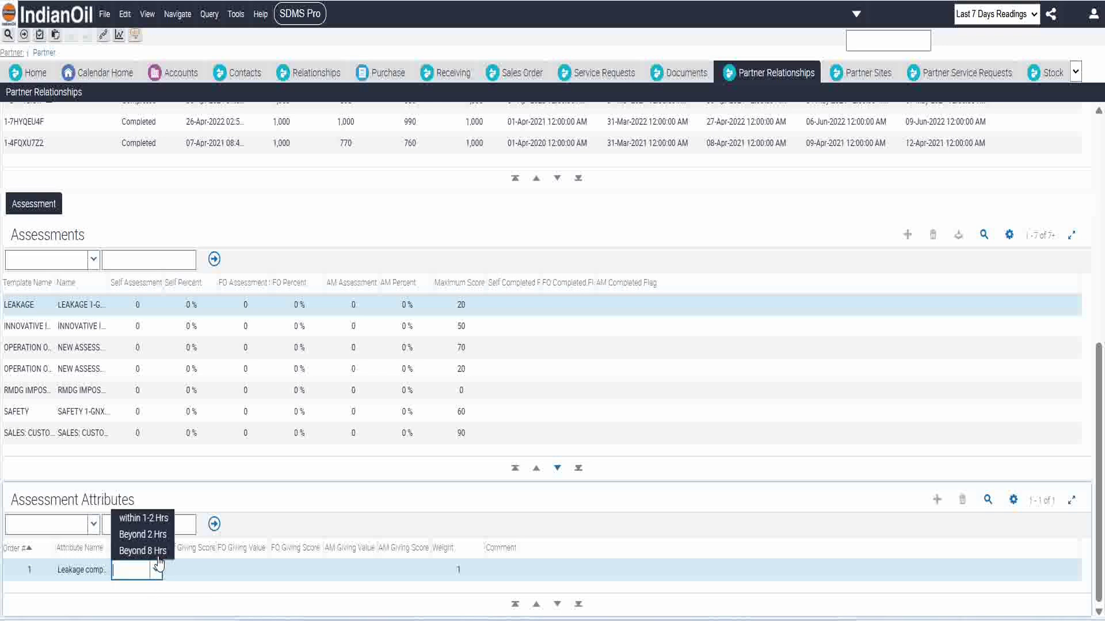
{"action": "left_click", "coordinate": [143, 518]}
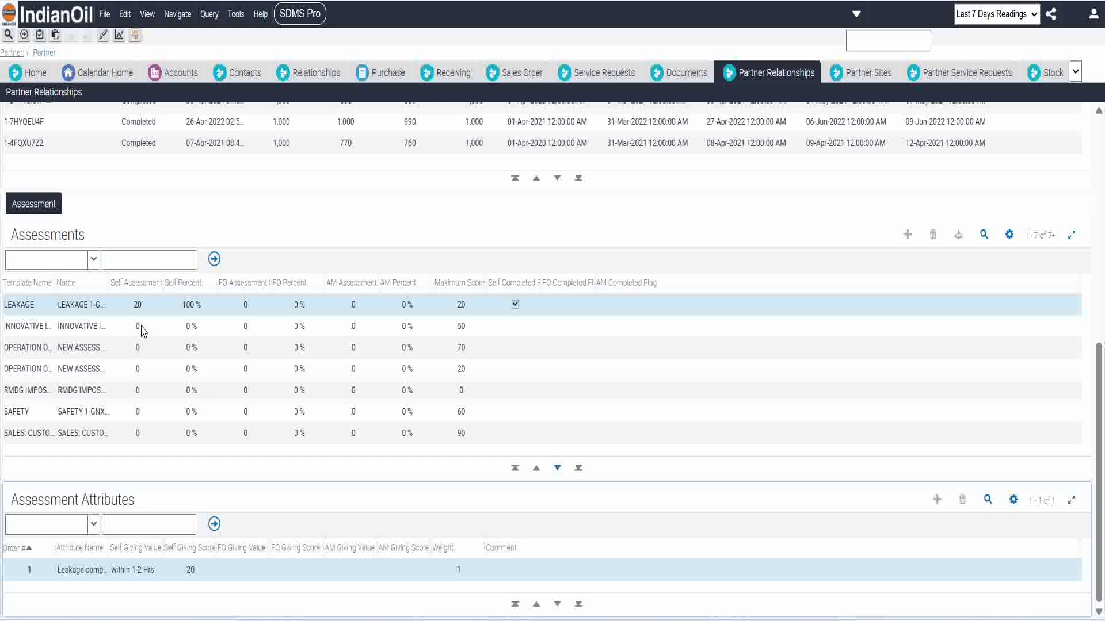
Select the INNOVATIVE INITIATIVES assessment and widen the Template Name column until all template names show in full.
{"action": "left_click", "coordinate": [166, 332]}
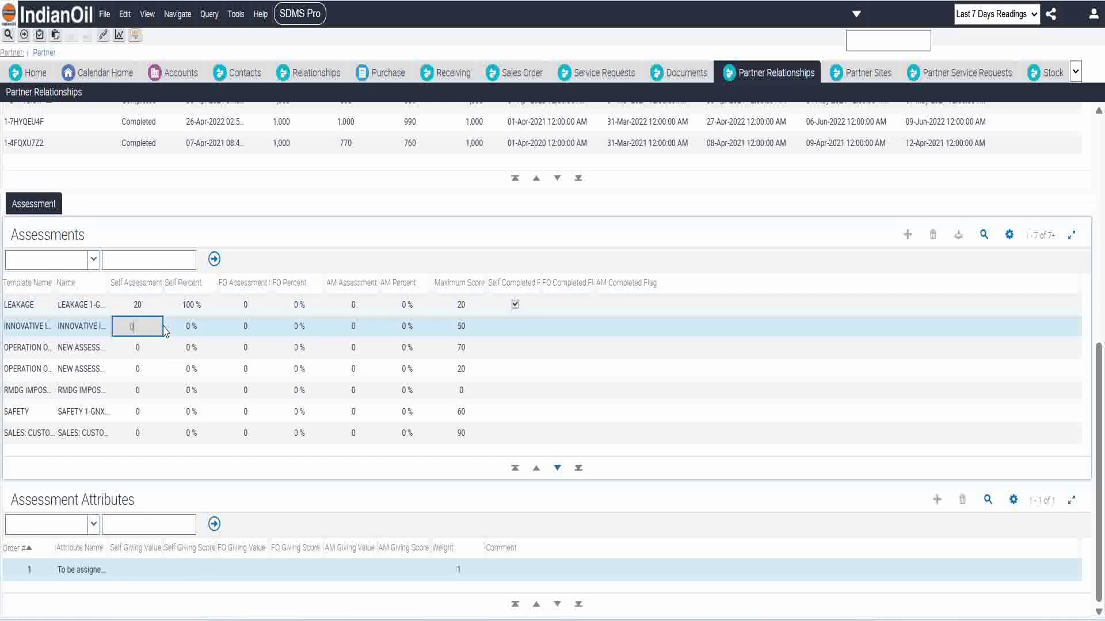
{"action": "left_click", "coordinate": [46, 328]}
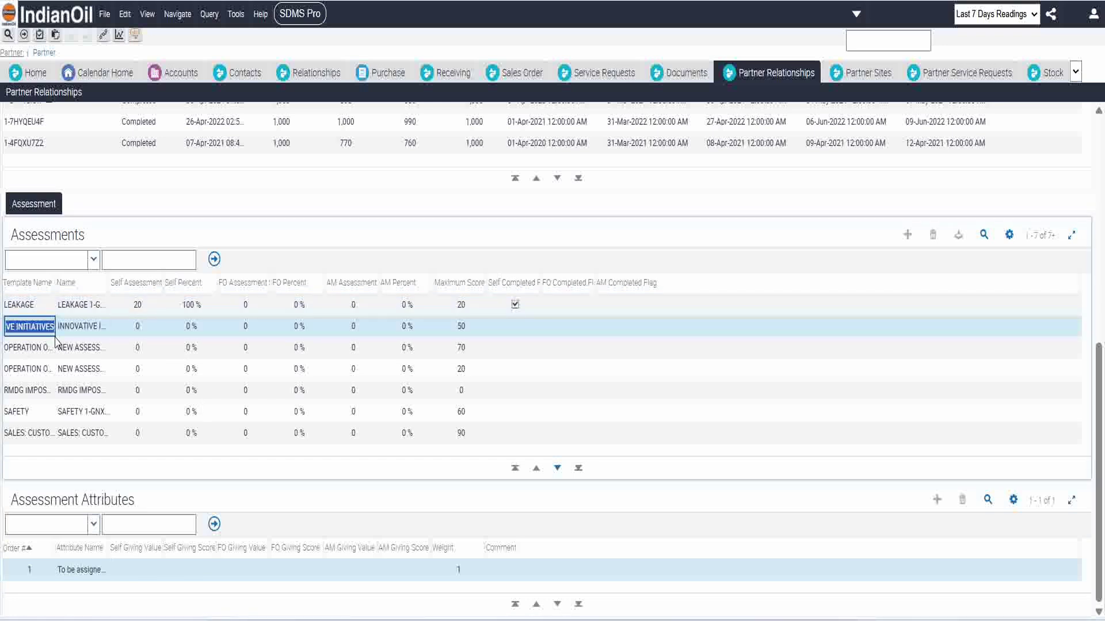
{"action": "left_click", "coordinate": [83, 328]}
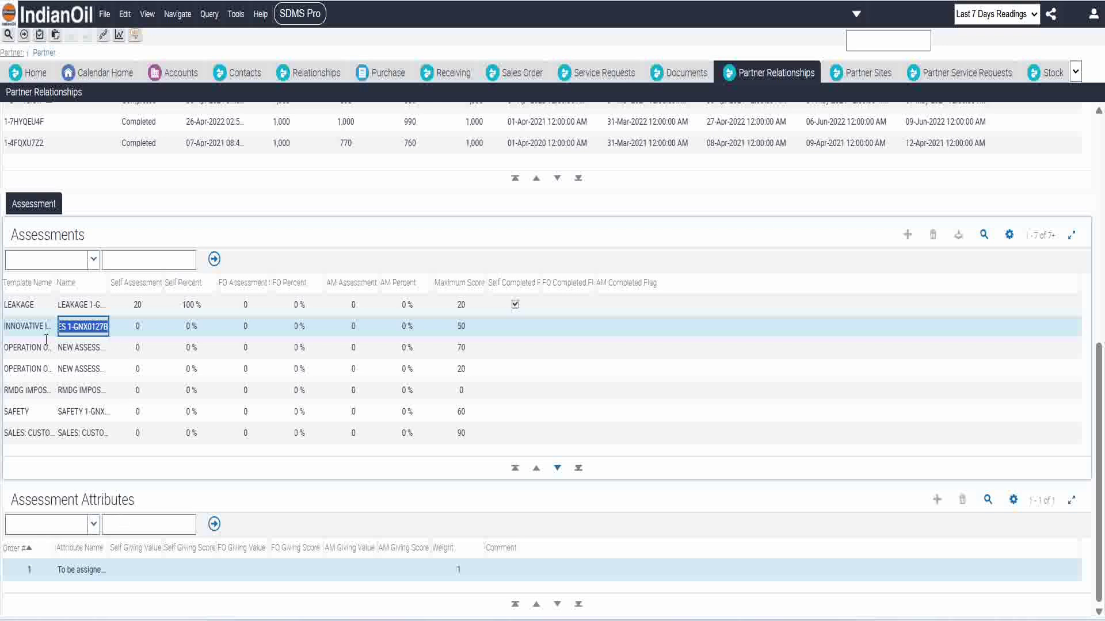
{"action": "left_click_drag", "start_coordinate": [55, 283], "coordinate": [76, 346]}
{"action": "left_click_drag", "start_coordinate": [76, 282], "coordinate": [120, 286]}
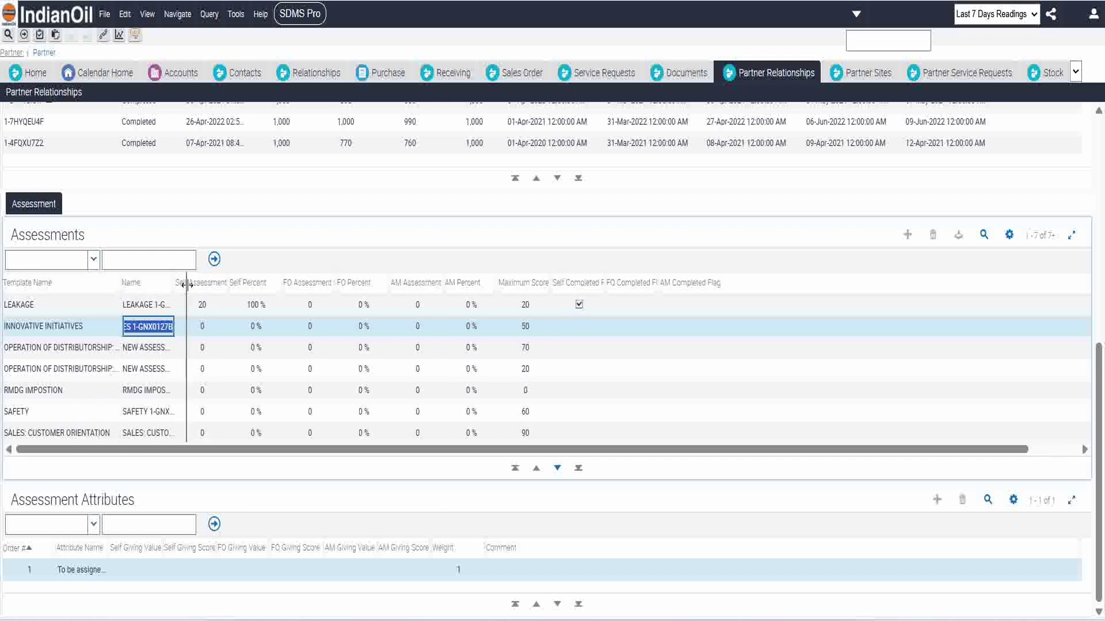
{"action": "left_click_drag", "start_coordinate": [120, 280], "coordinate": [188, 314]}
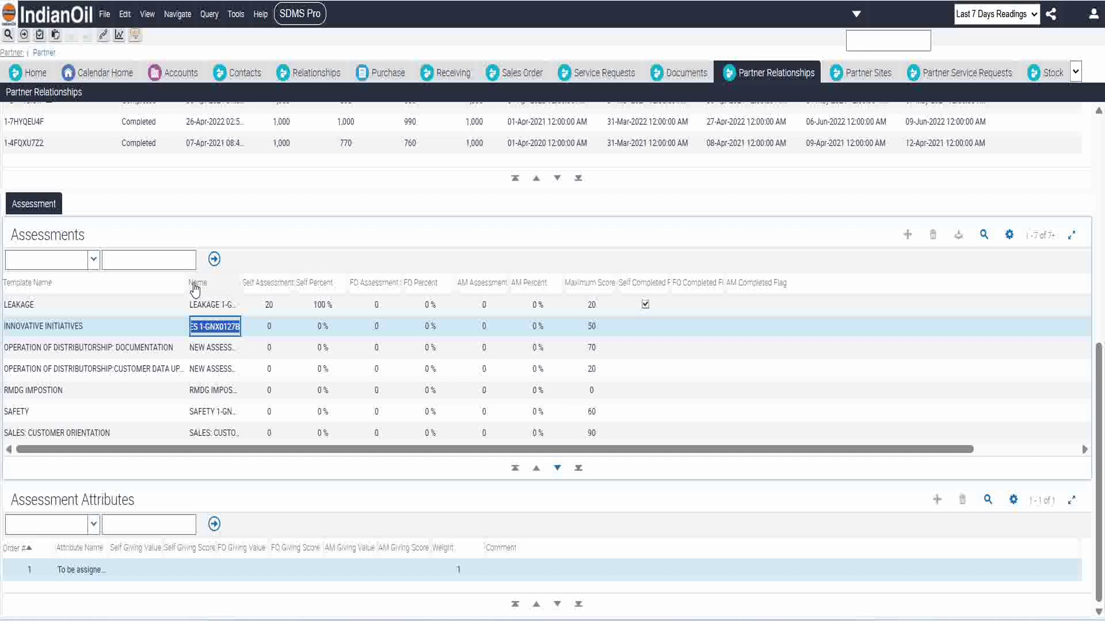
{"action": "left_click_drag", "start_coordinate": [185, 282], "coordinate": [231, 283]}
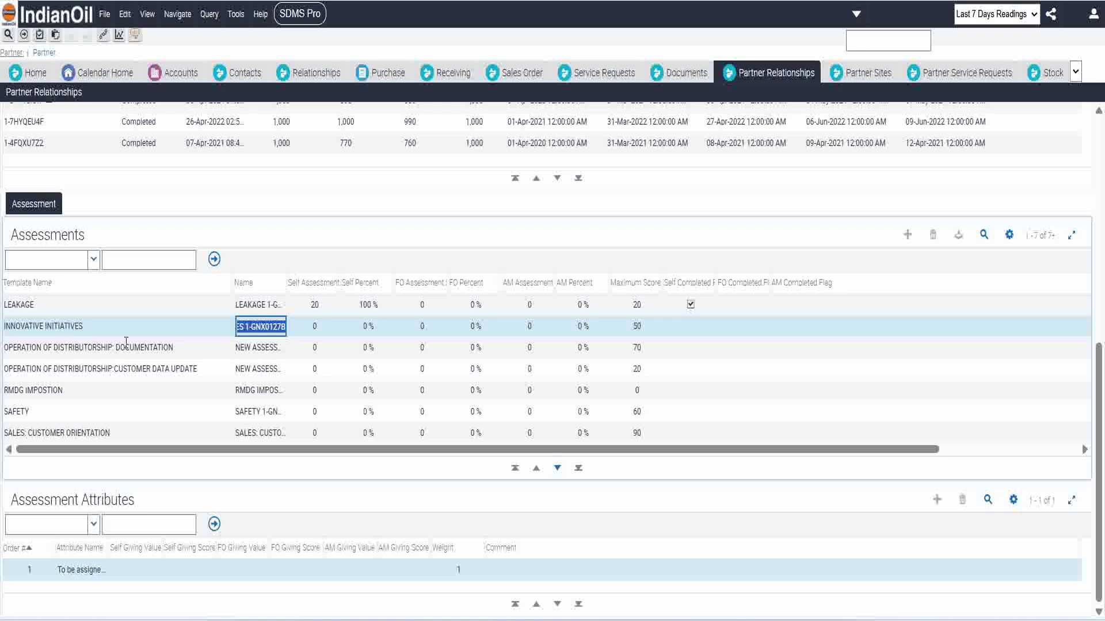
Set the Self Giving Value of the INNOVATIVE INITIATIVES attribute to 5.
{"action": "left_click", "coordinate": [137, 571]}
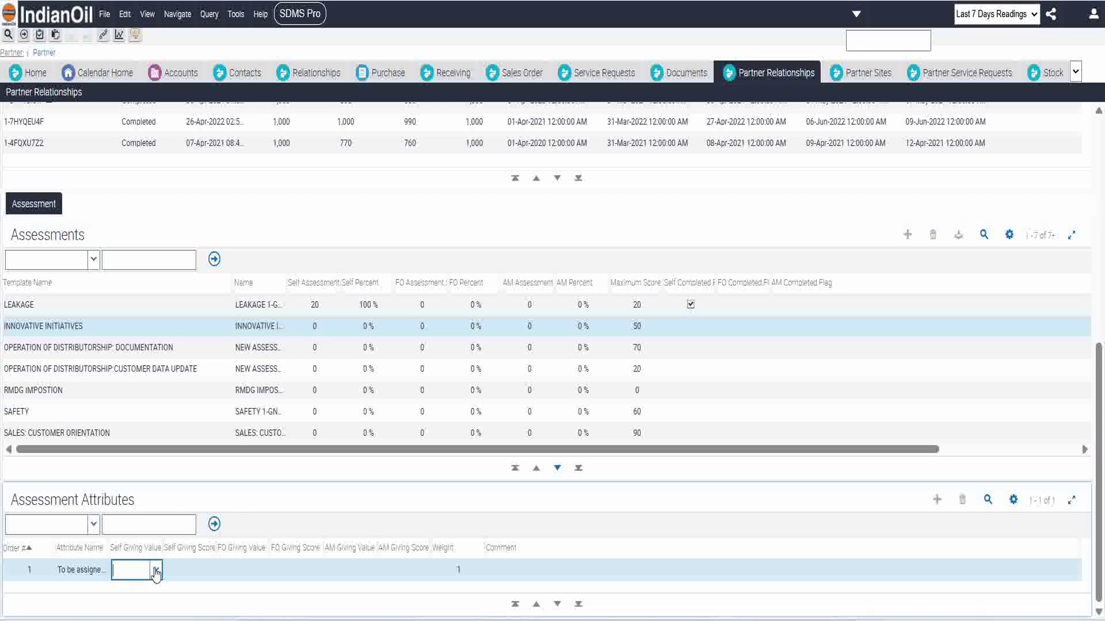
{"action": "left_click", "coordinate": [155, 572]}
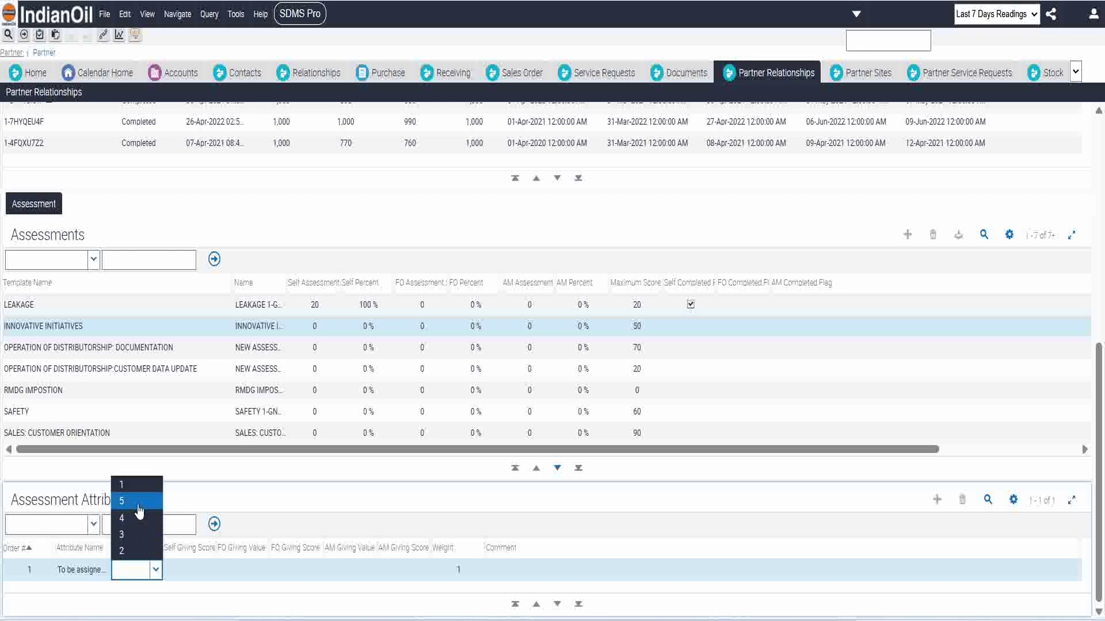
{"action": "left_click", "coordinate": [142, 503]}
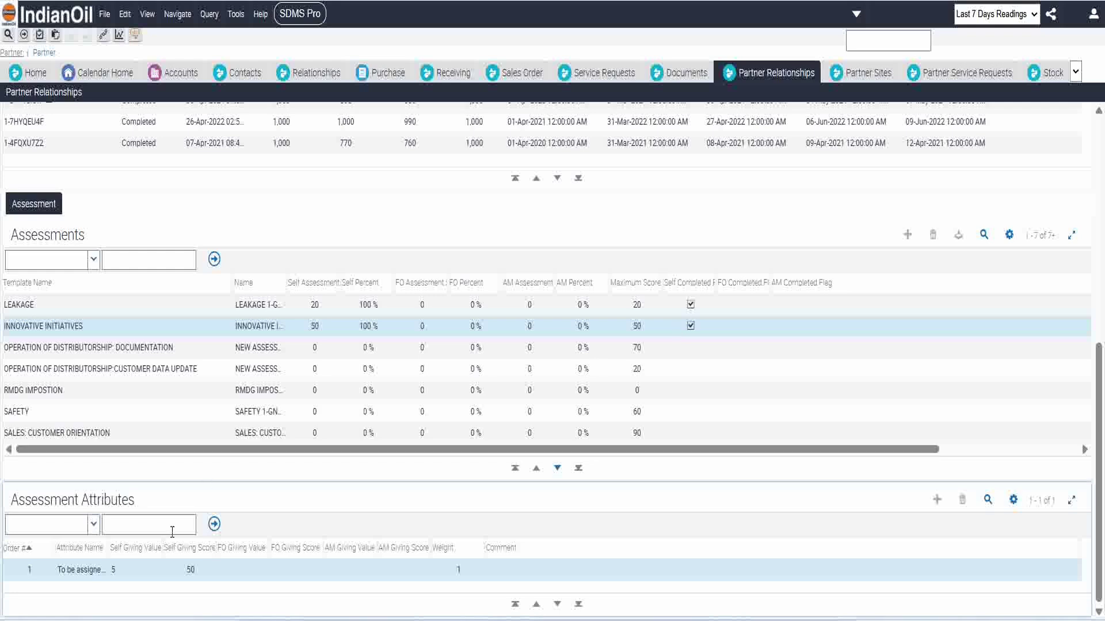
Select the OPERATION OF DISTRIBUTORSHIP: DOCUMENTATION assessment and widen the Attribute Name column to show the full attribute names.
{"action": "left_click", "coordinate": [261, 348]}
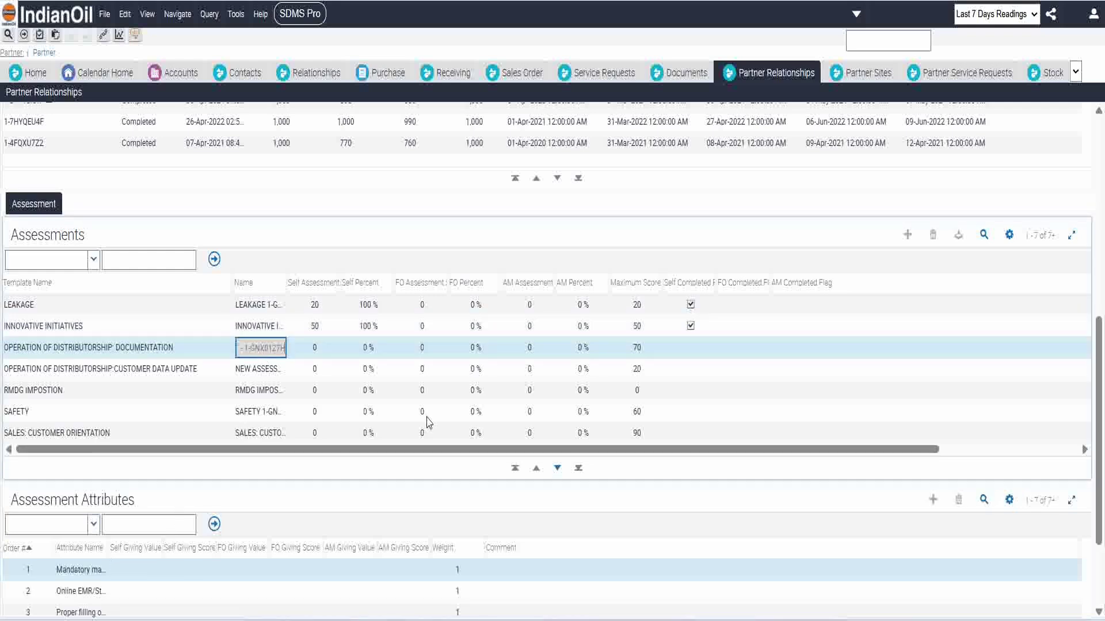
{"action": "left_click_drag", "start_coordinate": [1099, 345], "coordinate": [1102, 410]}
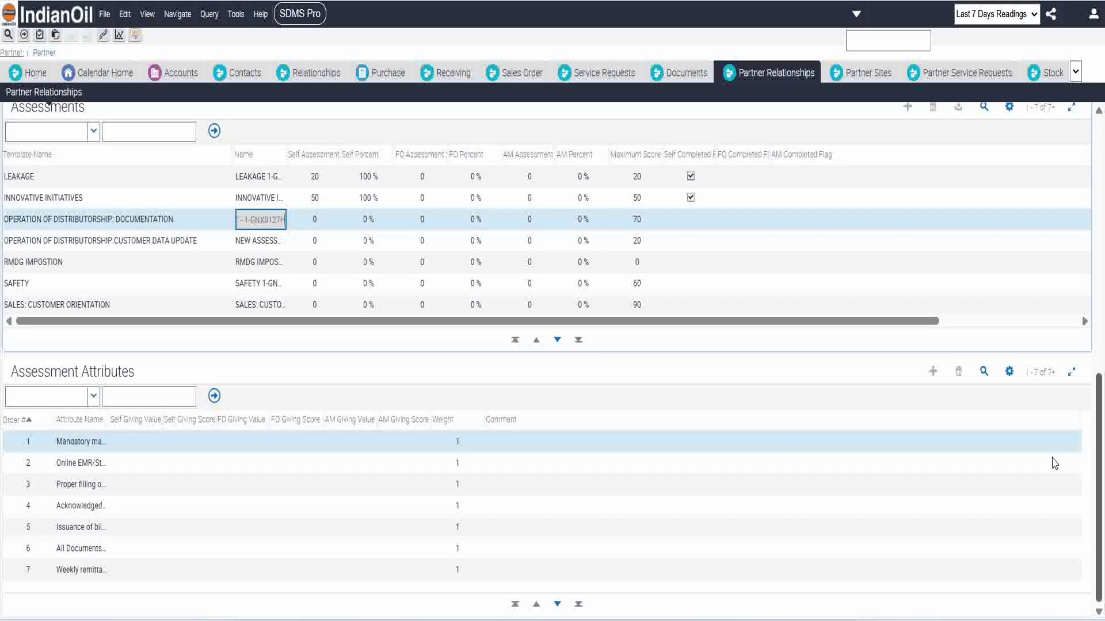
{"action": "left_click", "coordinate": [131, 443]}
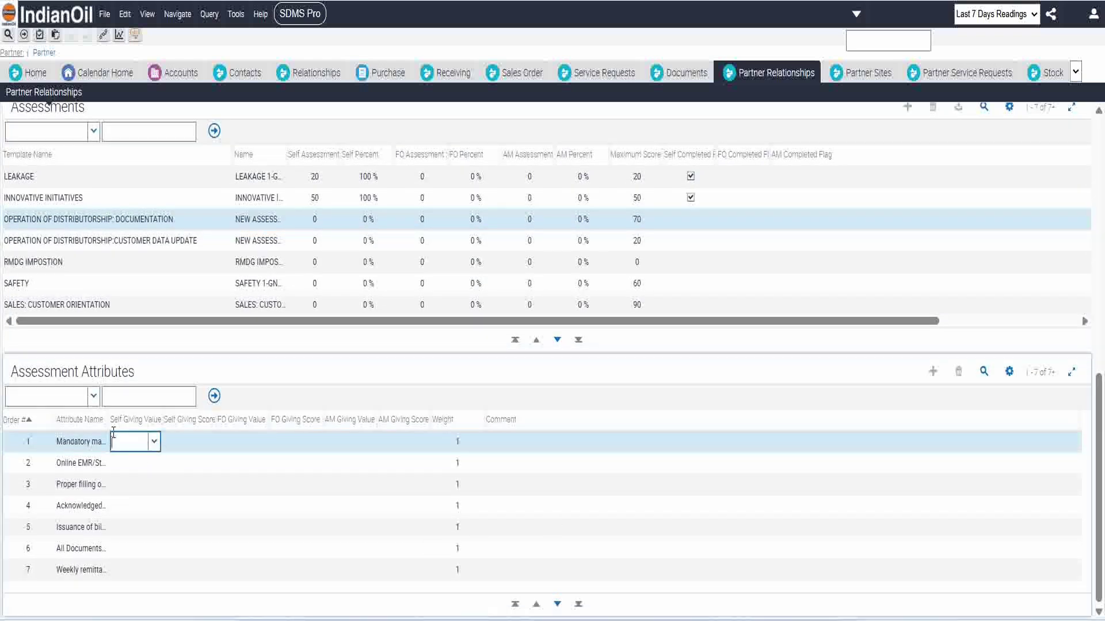
{"action": "left_click_drag", "start_coordinate": [108, 419], "coordinate": [312, 423]}
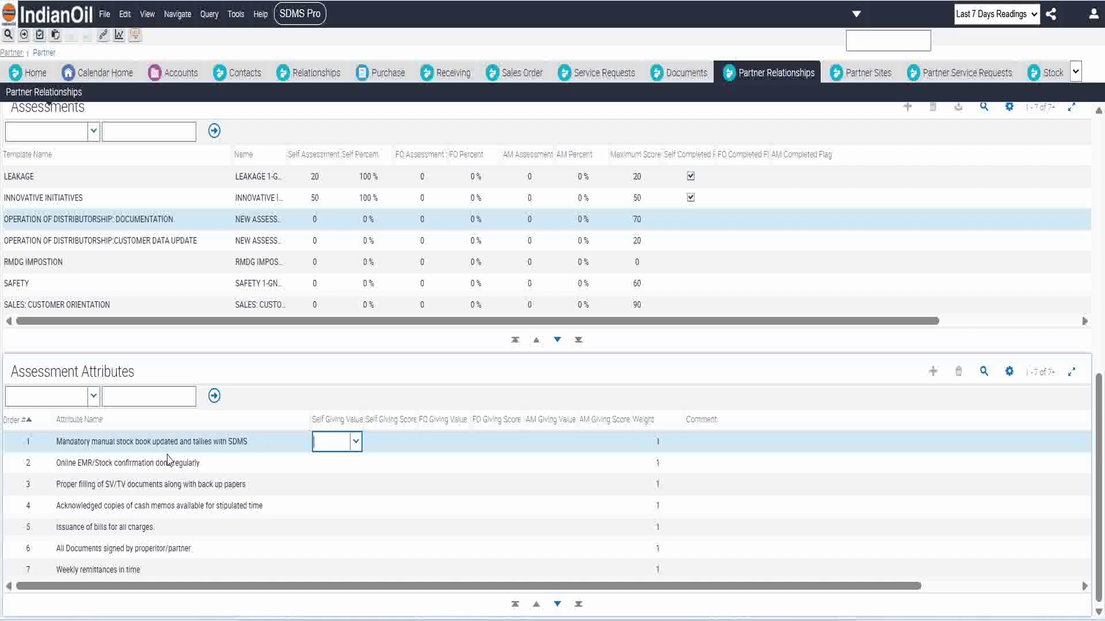
Set the Self Giving Value to 1 for the manual stock book and Online EMR/Stock confirmation attributes.
{"action": "left_click", "coordinate": [355, 442]}
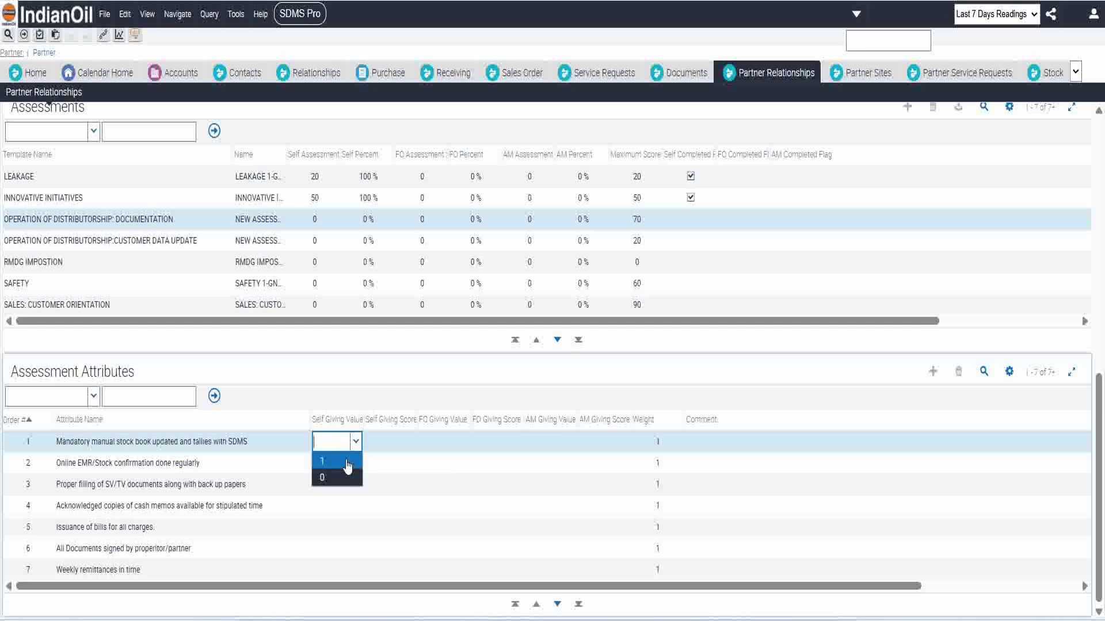
{"action": "left_click", "coordinate": [348, 462]}
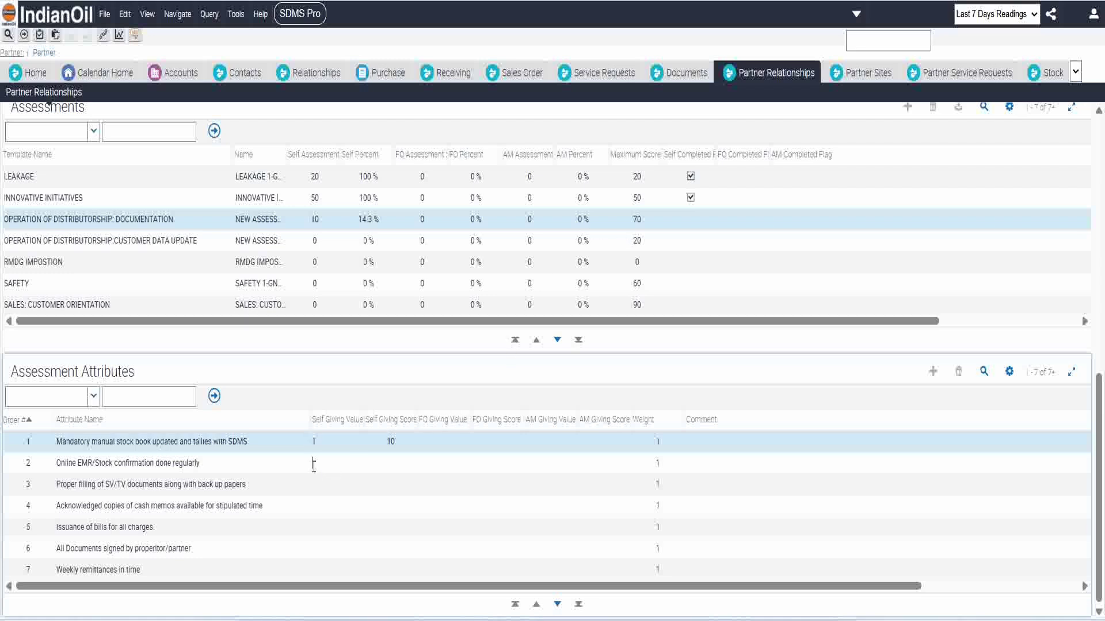
{"action": "left_click", "coordinate": [314, 463]}
{"action": "left_click", "coordinate": [355, 465]}
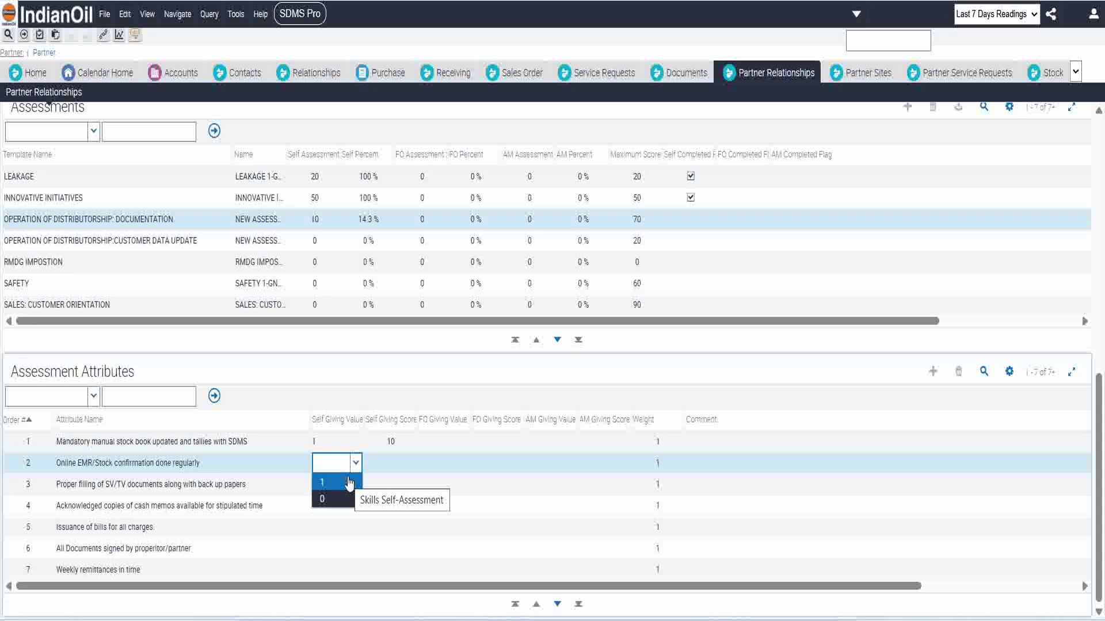
{"action": "left_click", "coordinate": [349, 483]}
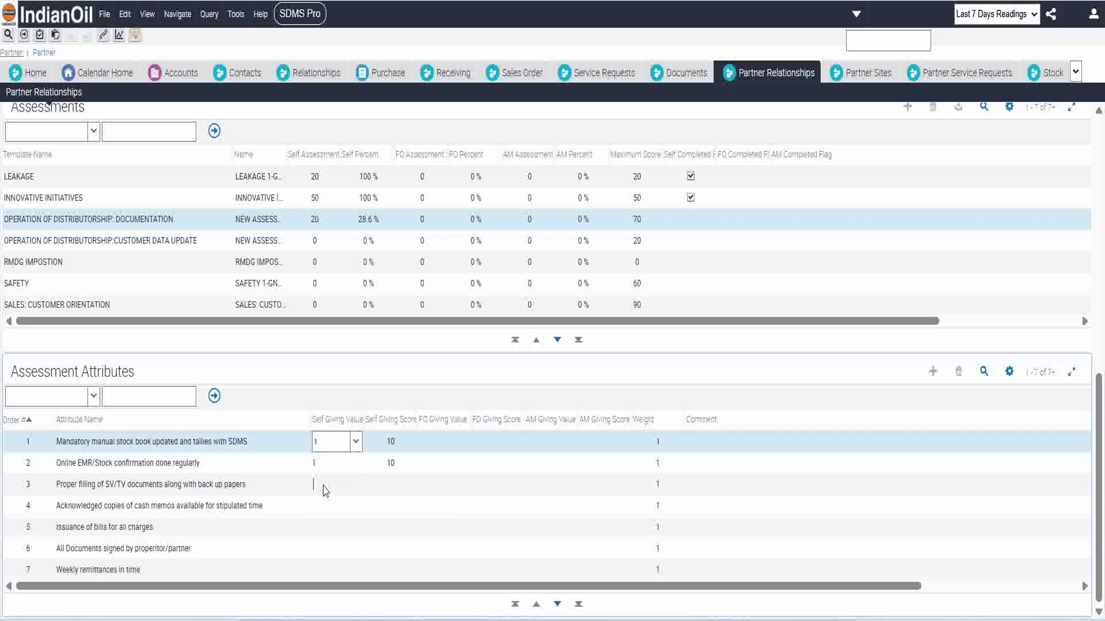
Set the Self Giving Value to 1 for the SV/TV documents filing and acknowledged cash memo copies attributes.
{"action": "left_click", "coordinate": [323, 486]}
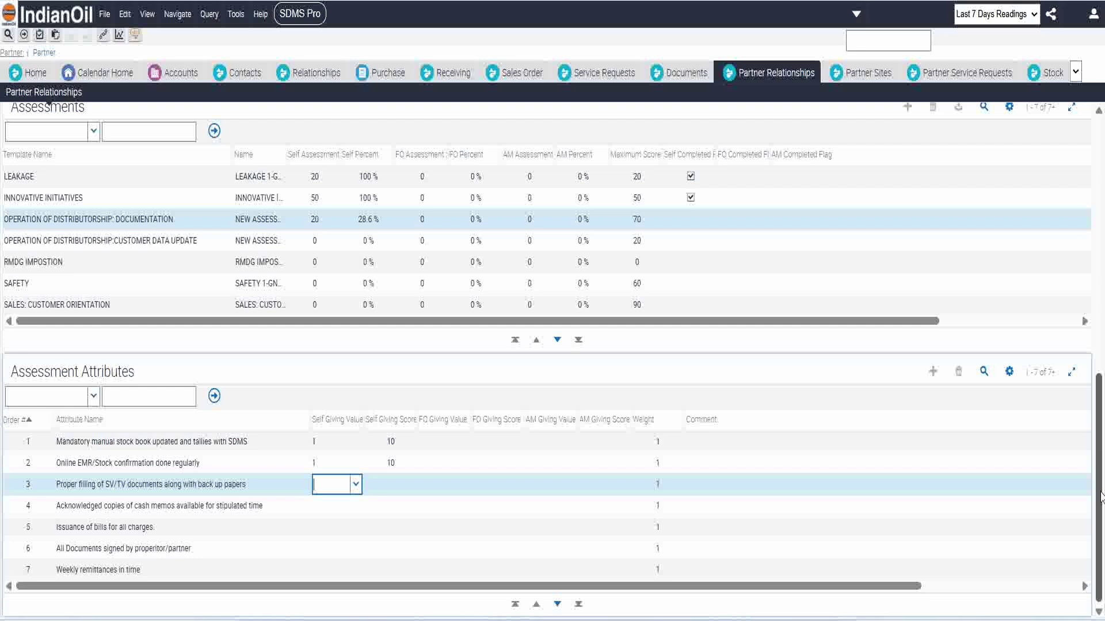
{"action": "left_click", "coordinate": [355, 485]}
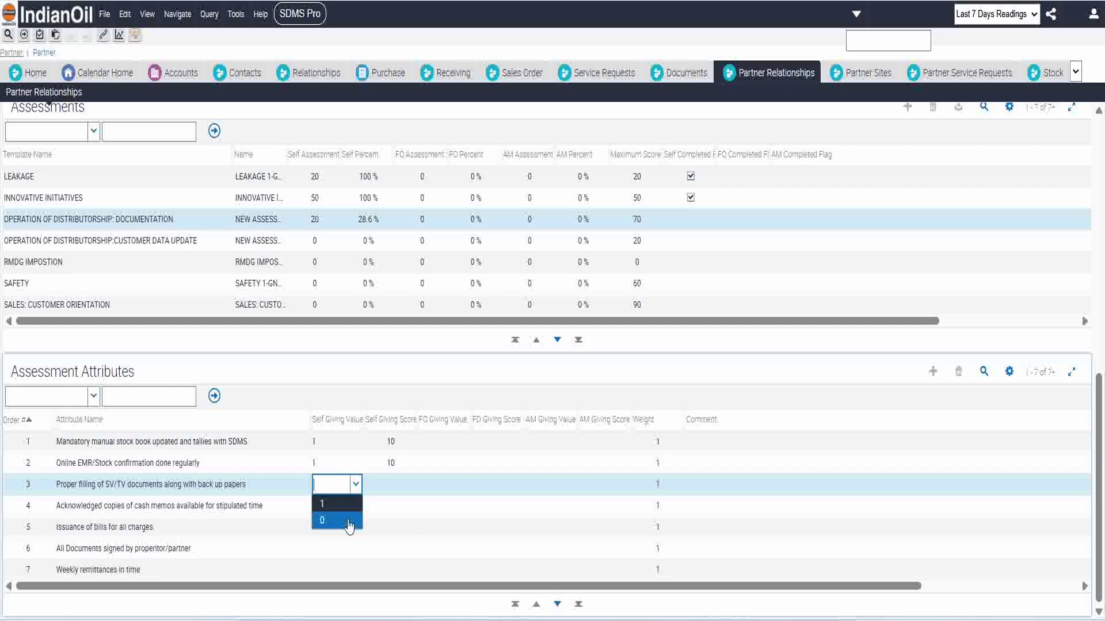
{"action": "key", "text": "Return"}
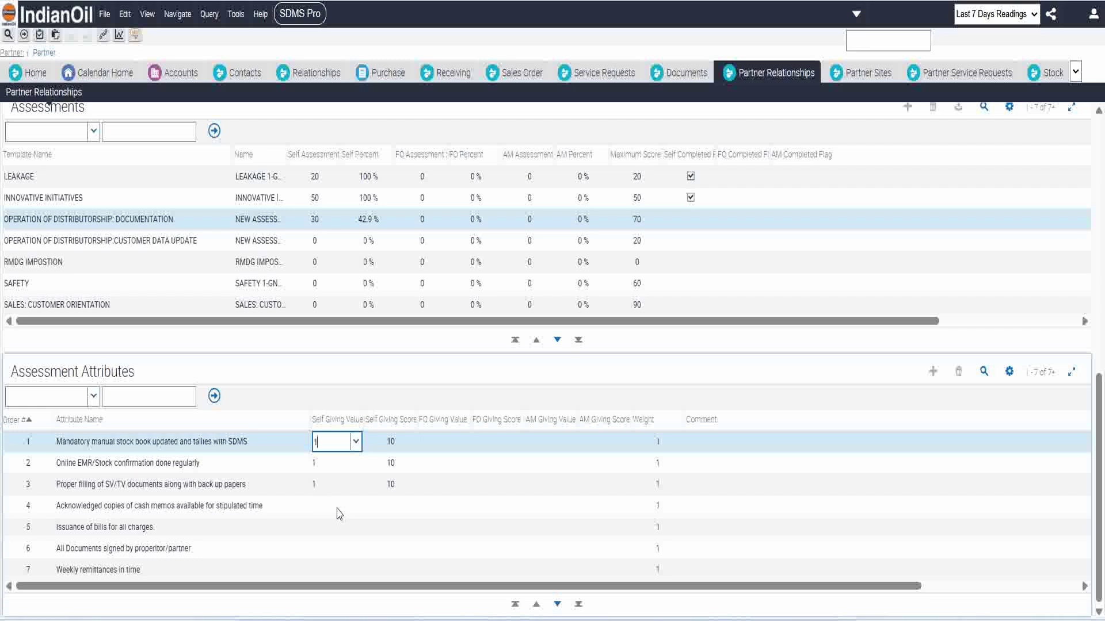
{"action": "left_click", "coordinate": [344, 507]}
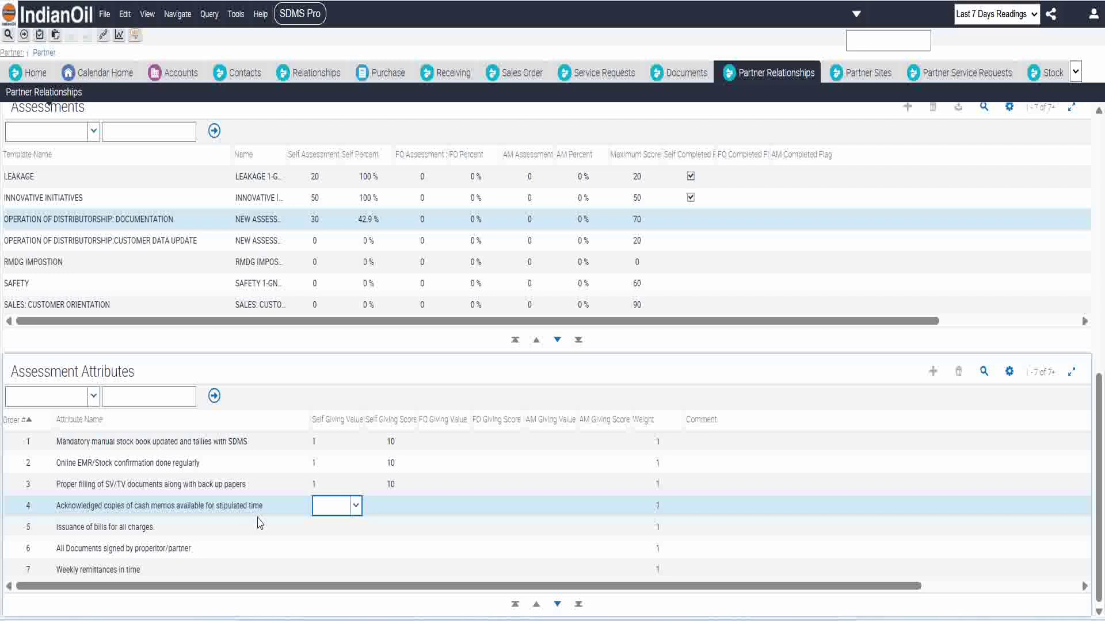
{"action": "left_click", "coordinate": [354, 506]}
{"action": "left_click", "coordinate": [346, 525]}
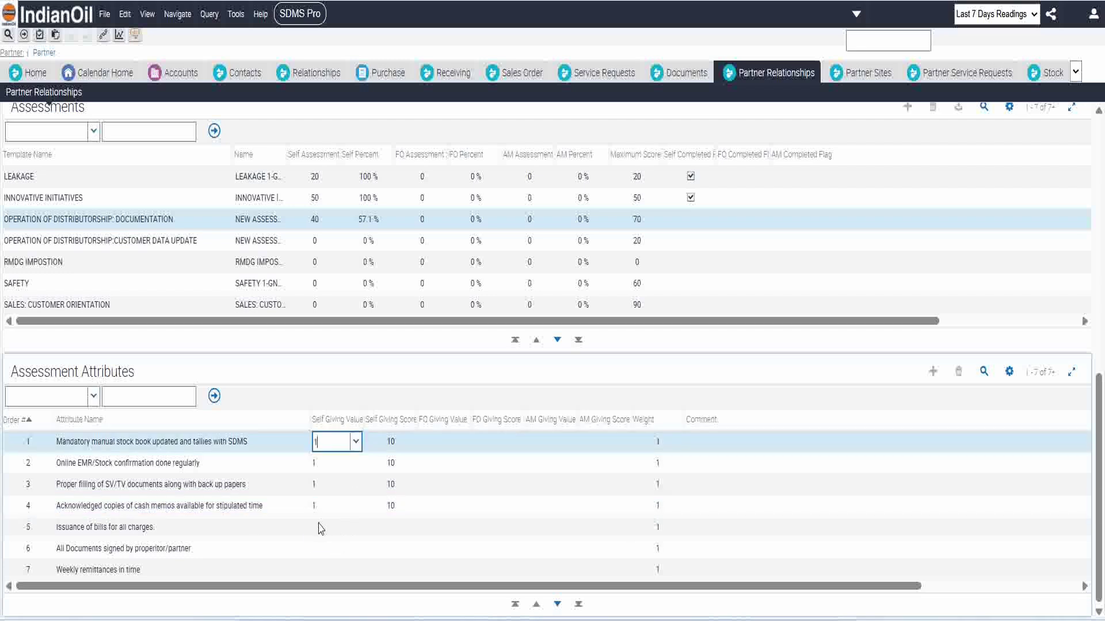
Set the Self Giving Value to 1 for the issuance of bills and the documents signed by proprietor/partner attributes.
{"action": "left_click", "coordinate": [325, 525]}
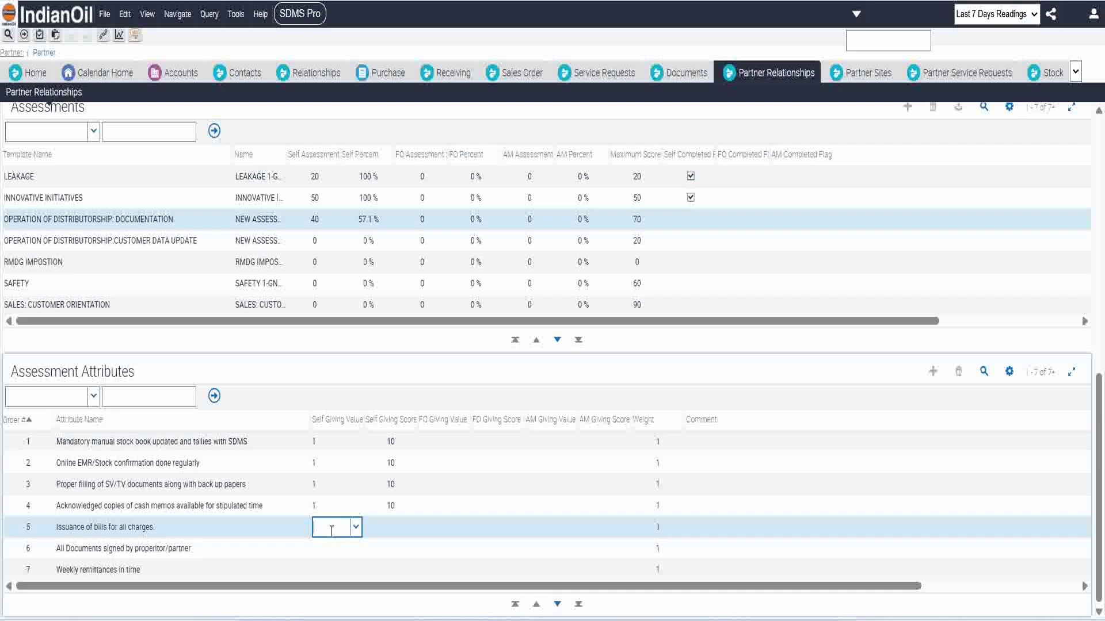
{"action": "left_click", "coordinate": [354, 527]}
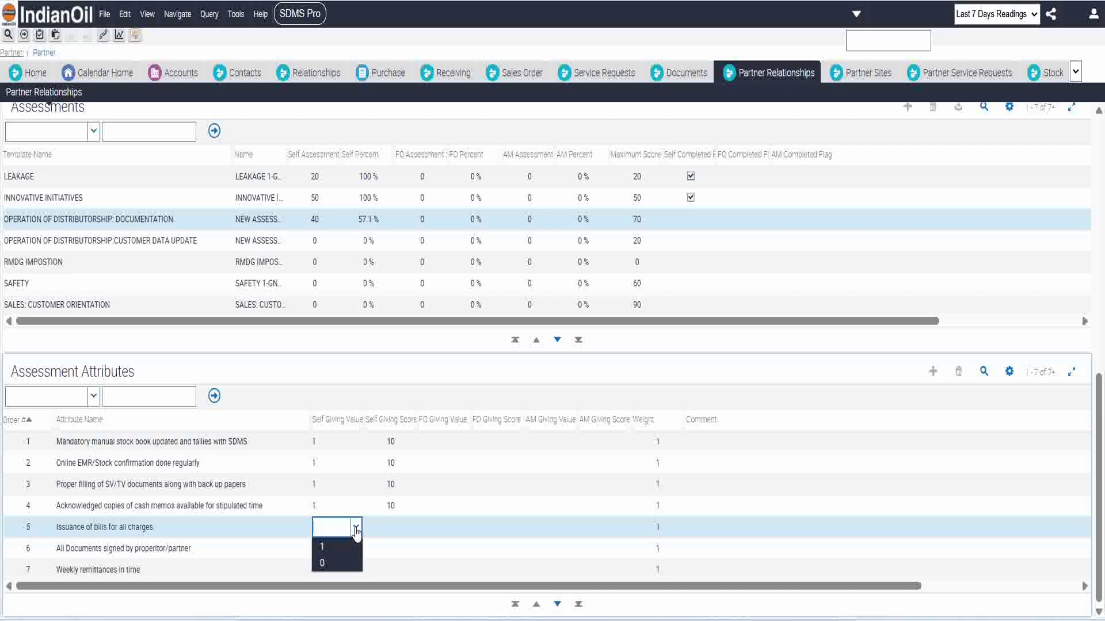
{"action": "left_click", "coordinate": [347, 548]}
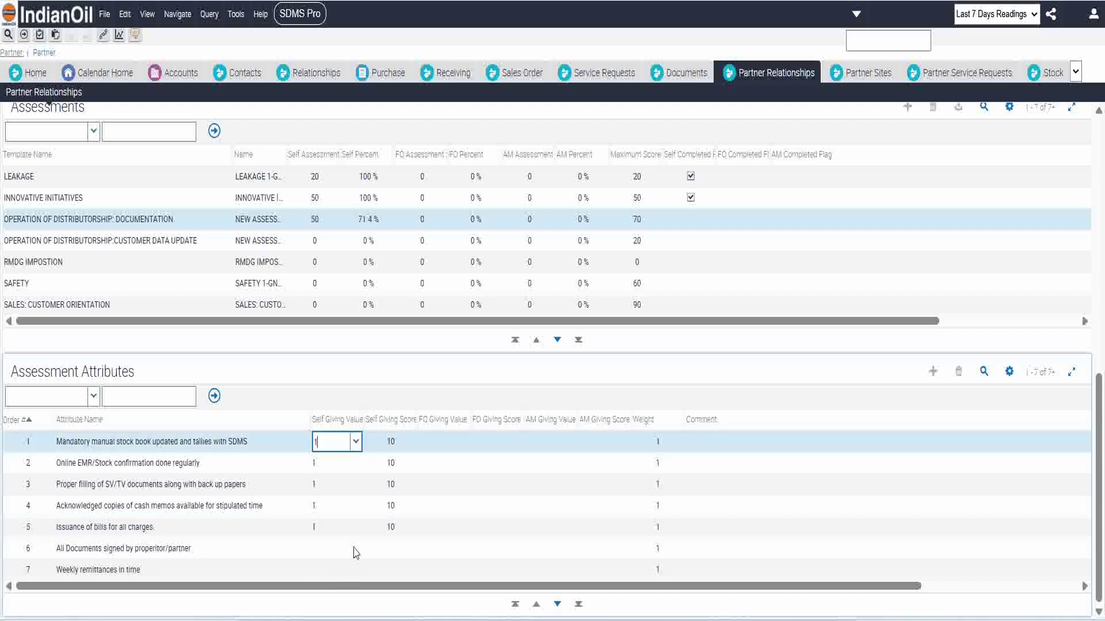
{"action": "left_click", "coordinate": [334, 554]}
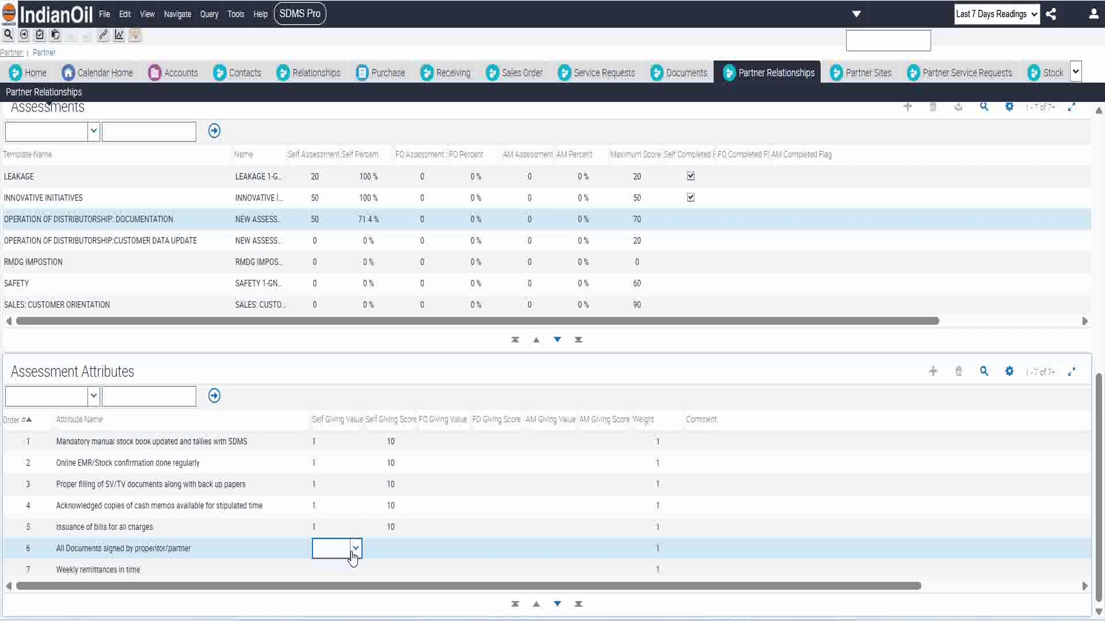
{"action": "left_click", "coordinate": [354, 550]}
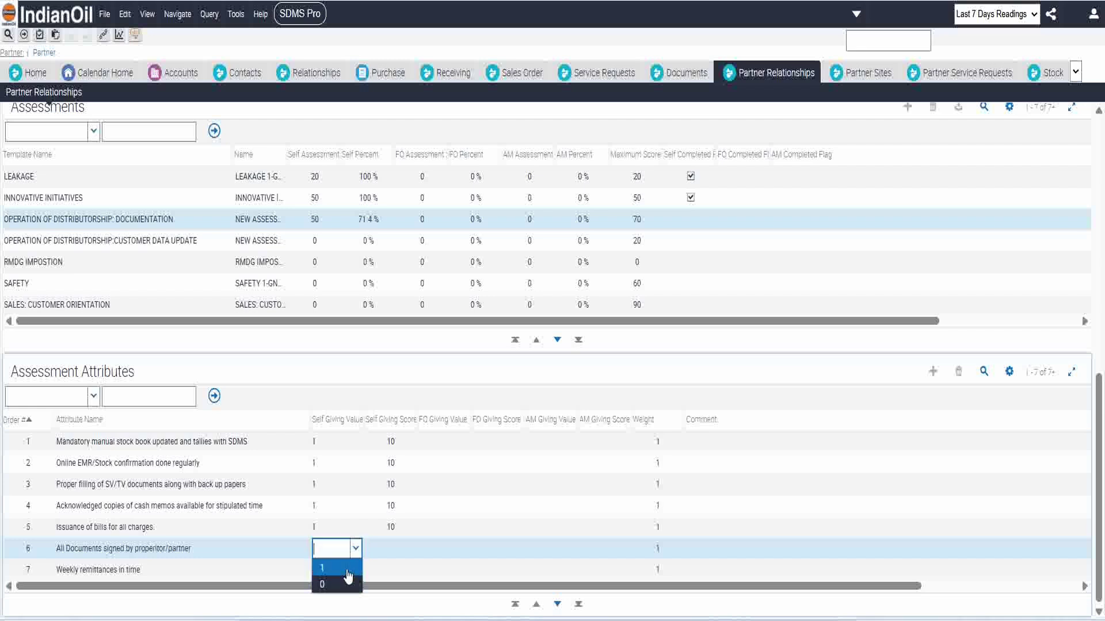
{"action": "left_click", "coordinate": [348, 569]}
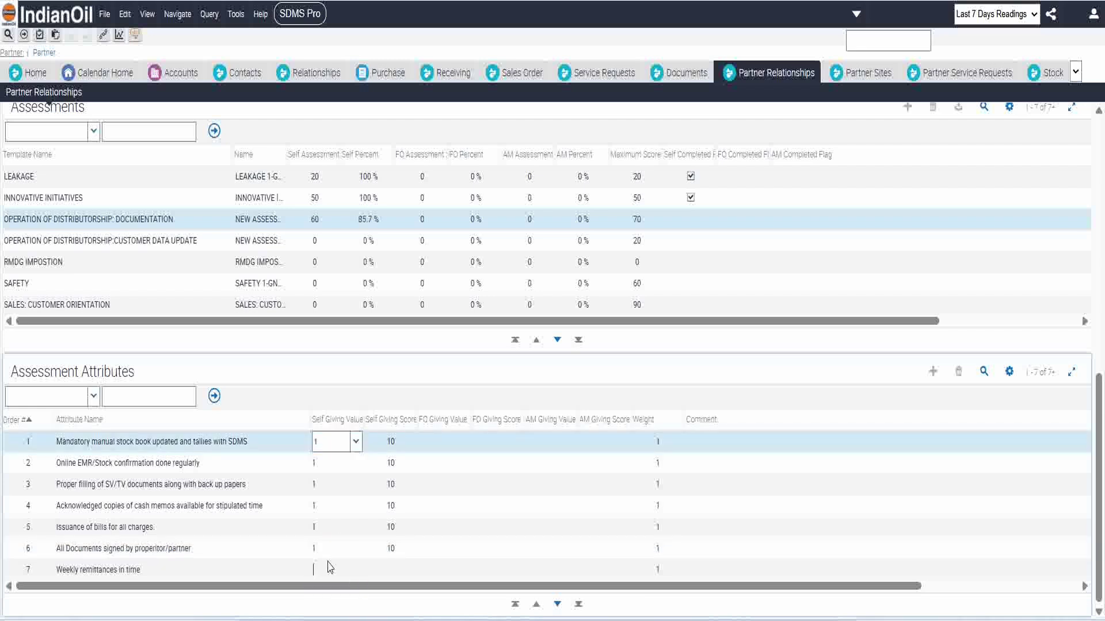
Set the Self Giving Value of the Weekly remittances in time attribute to 1.
{"action": "left_click", "coordinate": [340, 568]}
{"action": "left_click", "coordinate": [355, 569]}
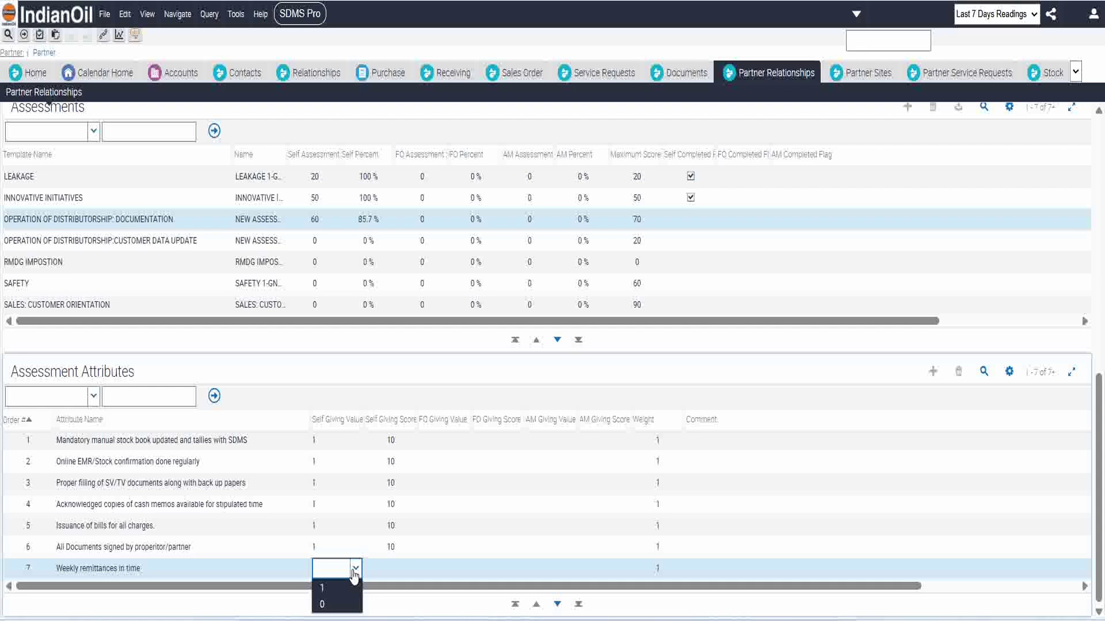
{"action": "left_click", "coordinate": [353, 588]}
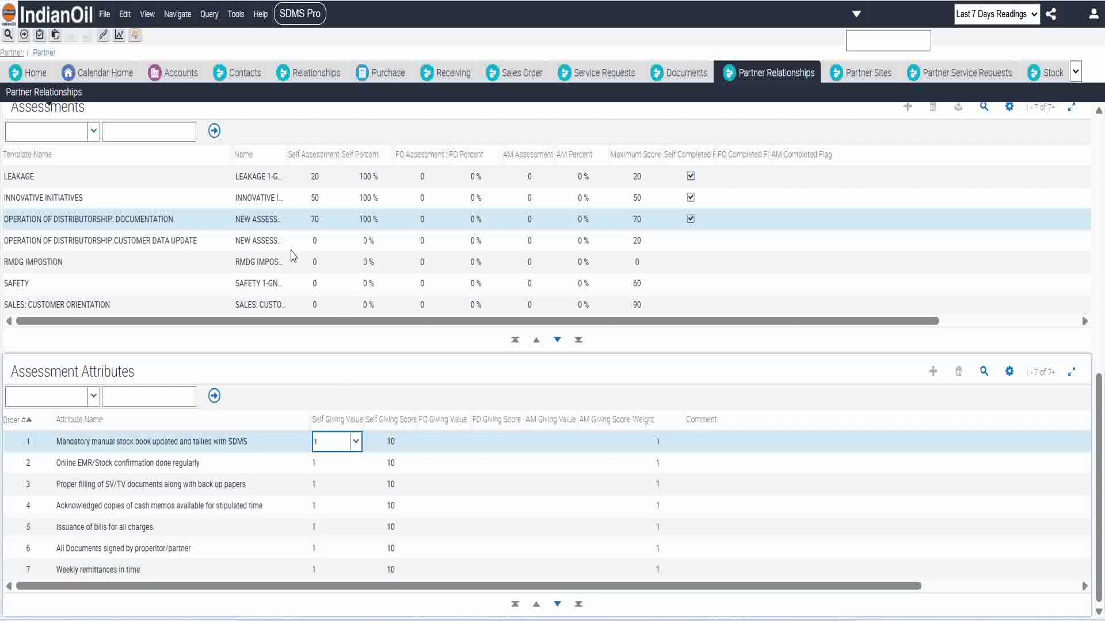
In the OPERATION OF DISTRIBUTORSHIP:CUSTOMER DATA UPDATE assessment, set the telephone number update attribute's Self Giving Value to >80.
{"action": "left_click", "coordinate": [262, 241]}
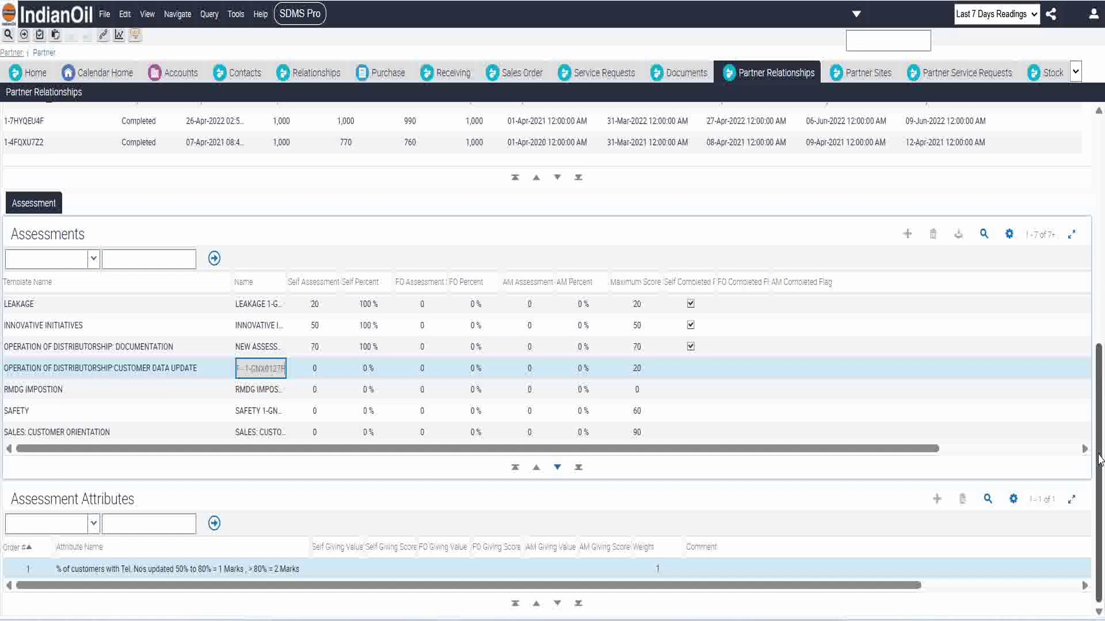
{"action": "left_click", "coordinate": [356, 569]}
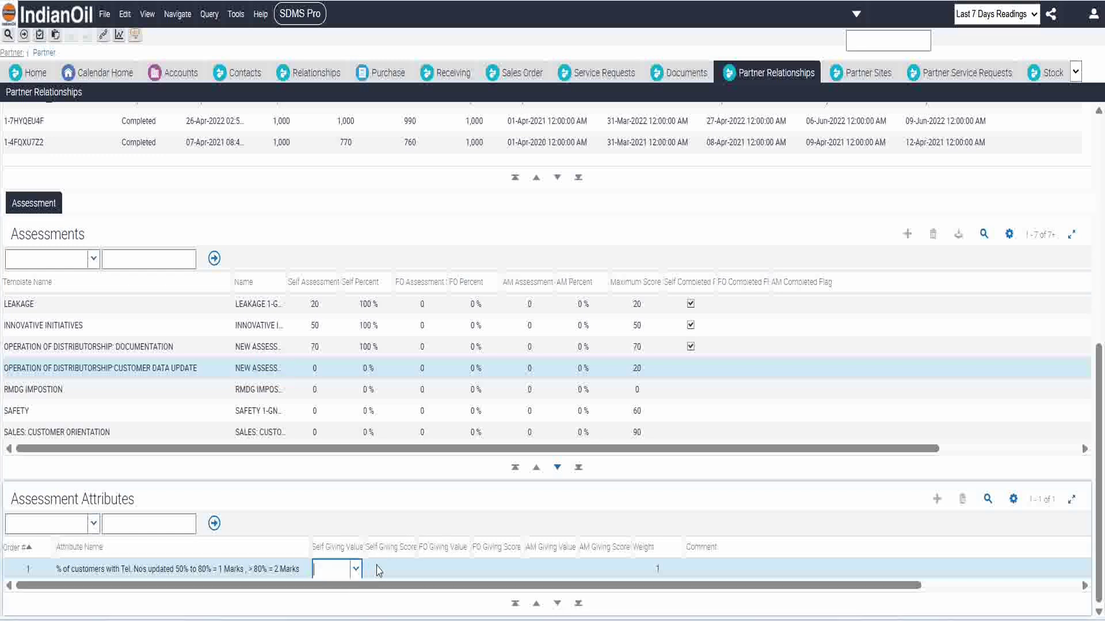
{"action": "left_click", "coordinate": [356, 570]}
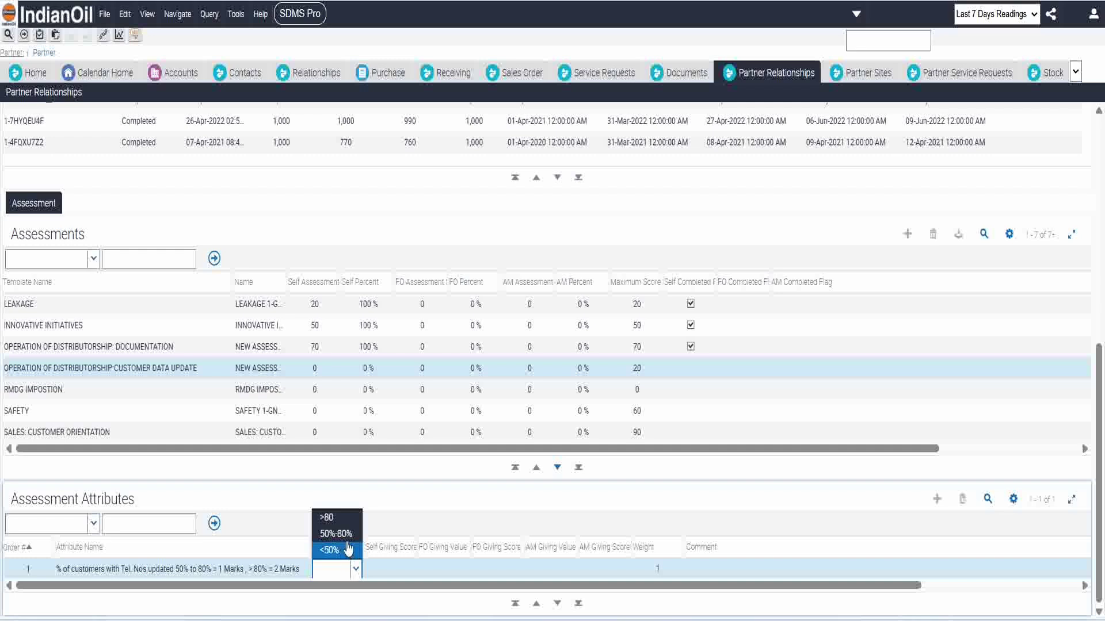
{"action": "left_click", "coordinate": [339, 518]}
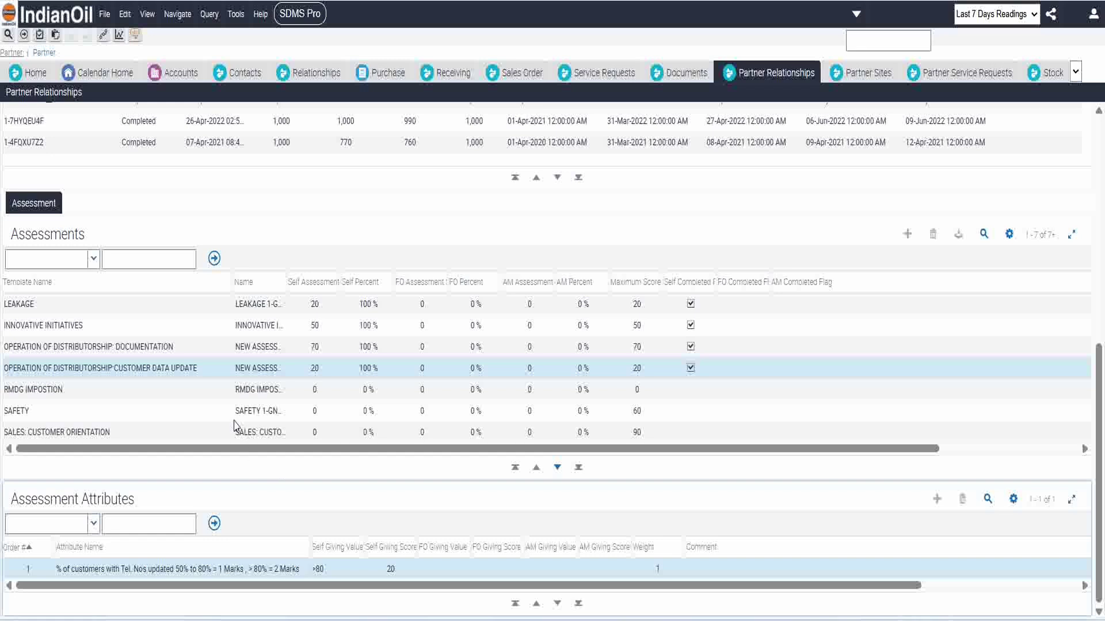
In the RMDG IMPOSTION assessment, set the Self Giving Value for MDG imposition in the last year to No MDG.
{"action": "left_click", "coordinate": [222, 394]}
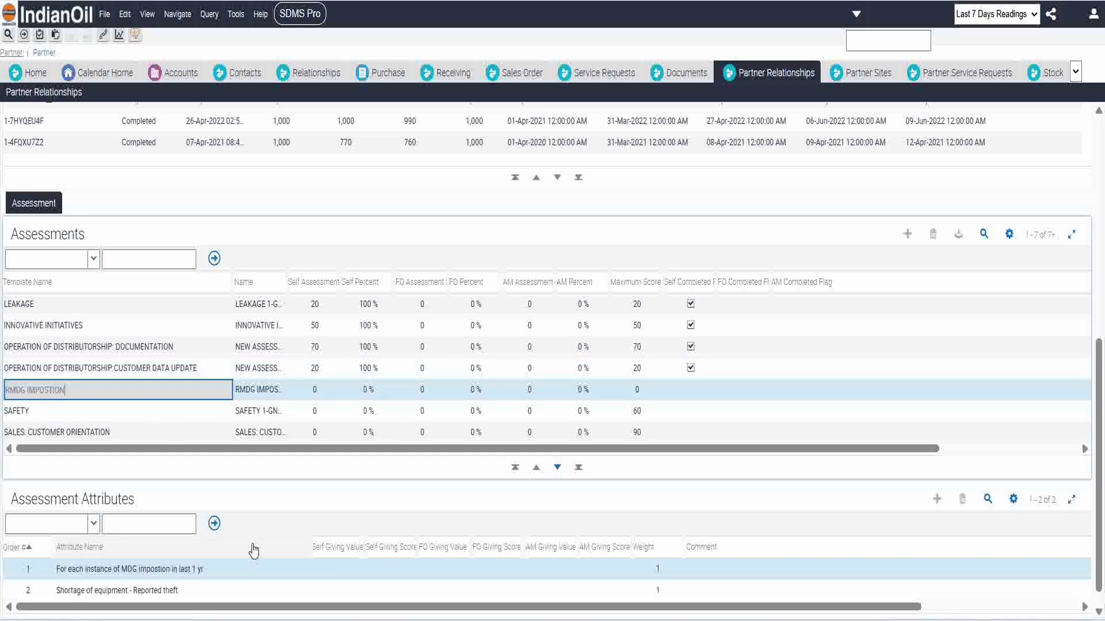
{"action": "left_click", "coordinate": [256, 572]}
{"action": "left_click", "coordinate": [347, 549]}
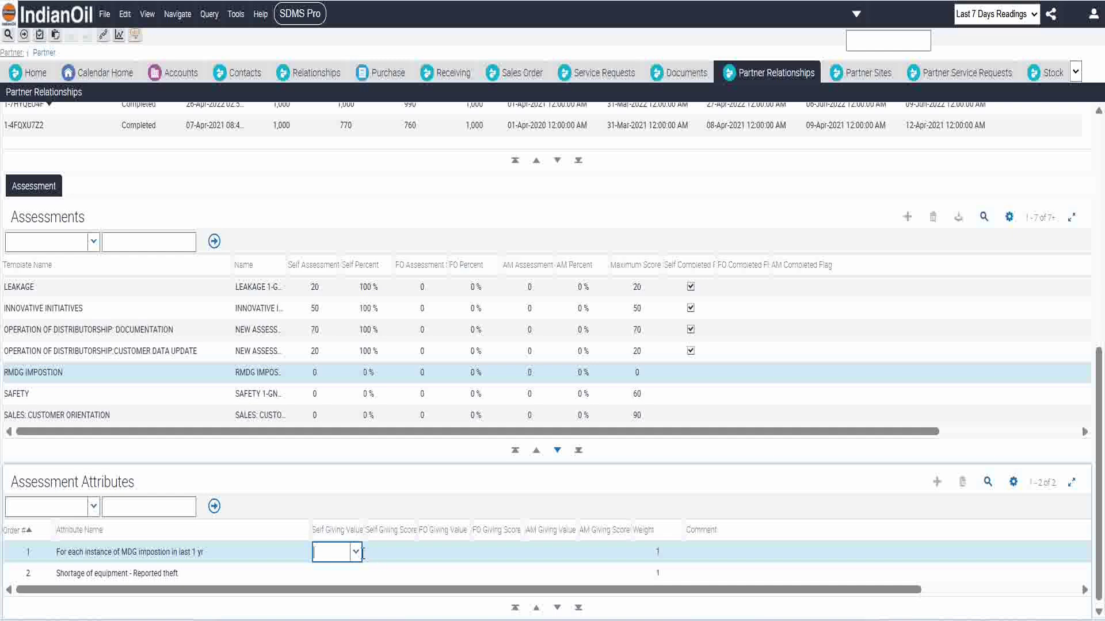
{"action": "left_click", "coordinate": [356, 553]}
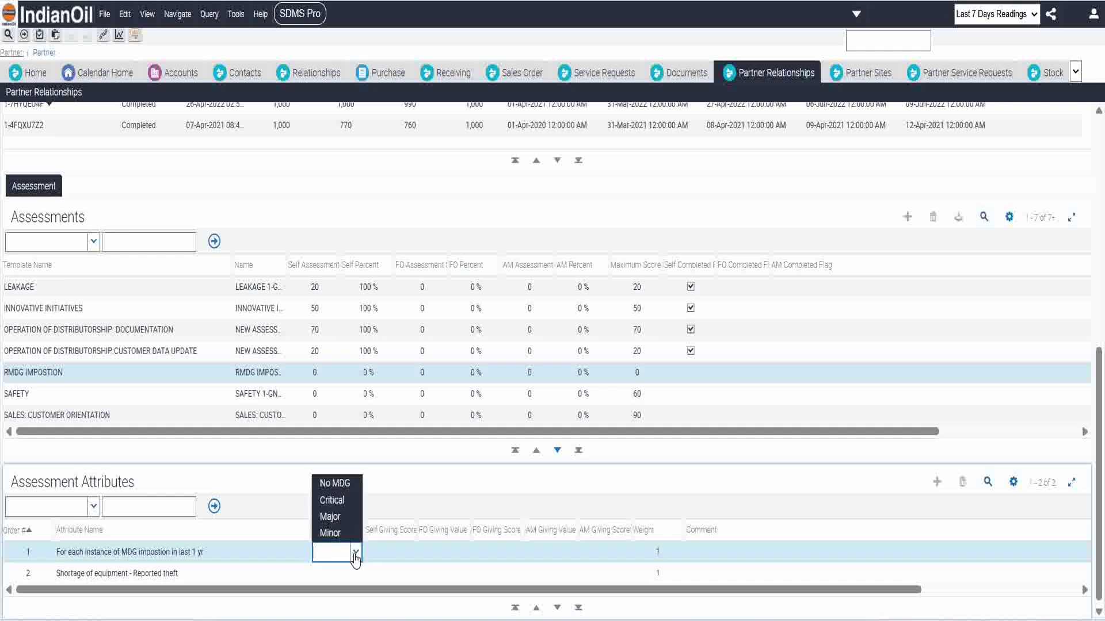
{"action": "left_click", "coordinate": [355, 491]}
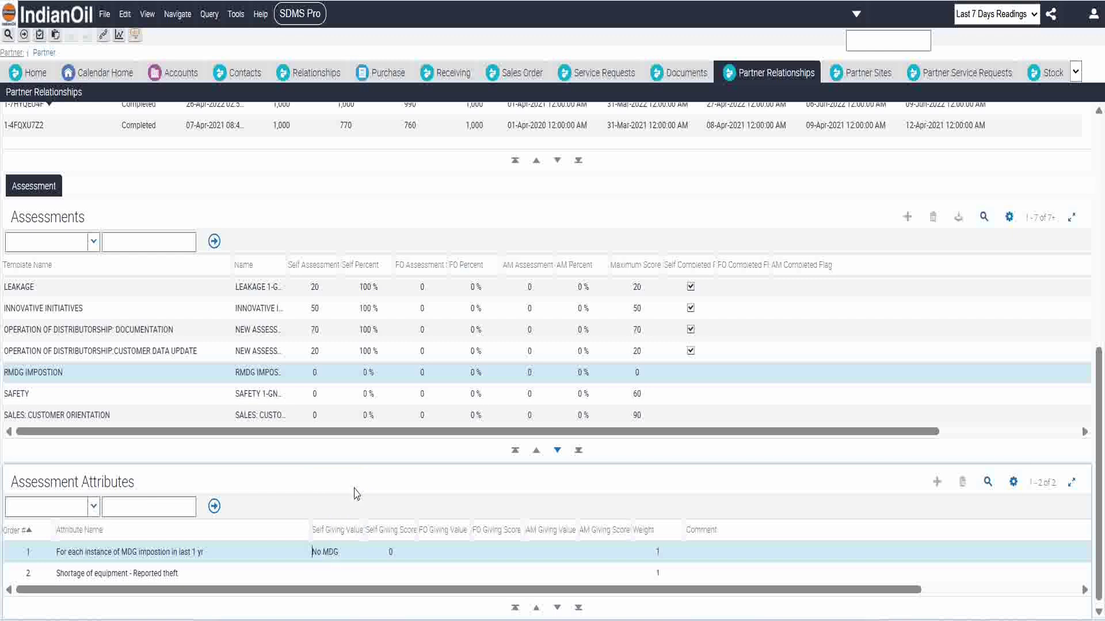
Set the Self Giving Value of the Shortage of equipment - Reported theft attribute to No Theft.
{"action": "left_click", "coordinate": [336, 573]}
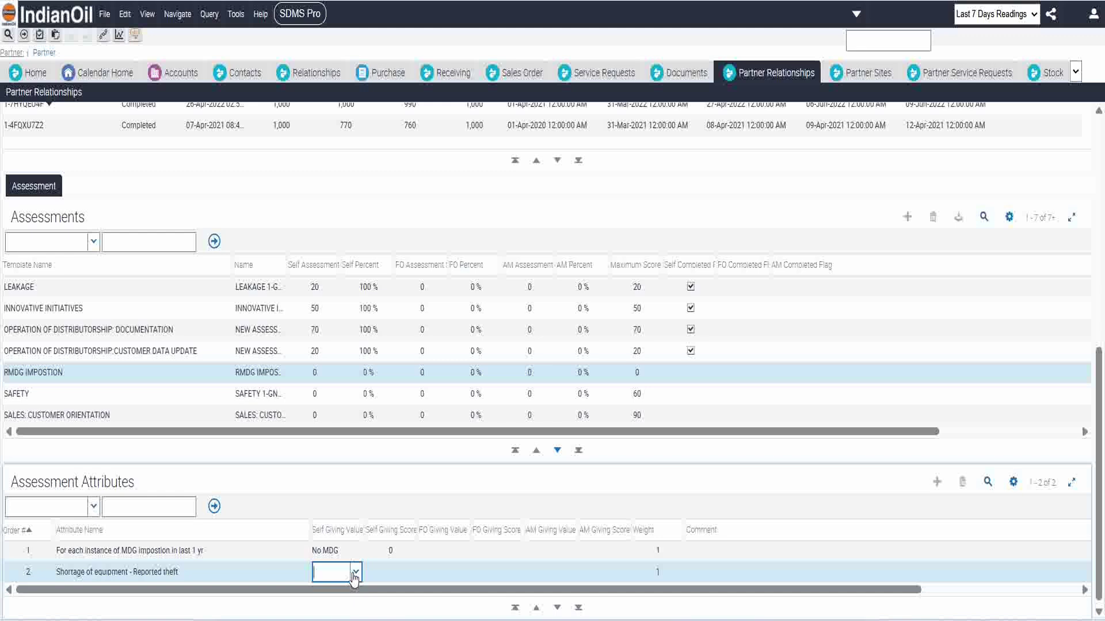
{"action": "left_click", "coordinate": [355, 574]}
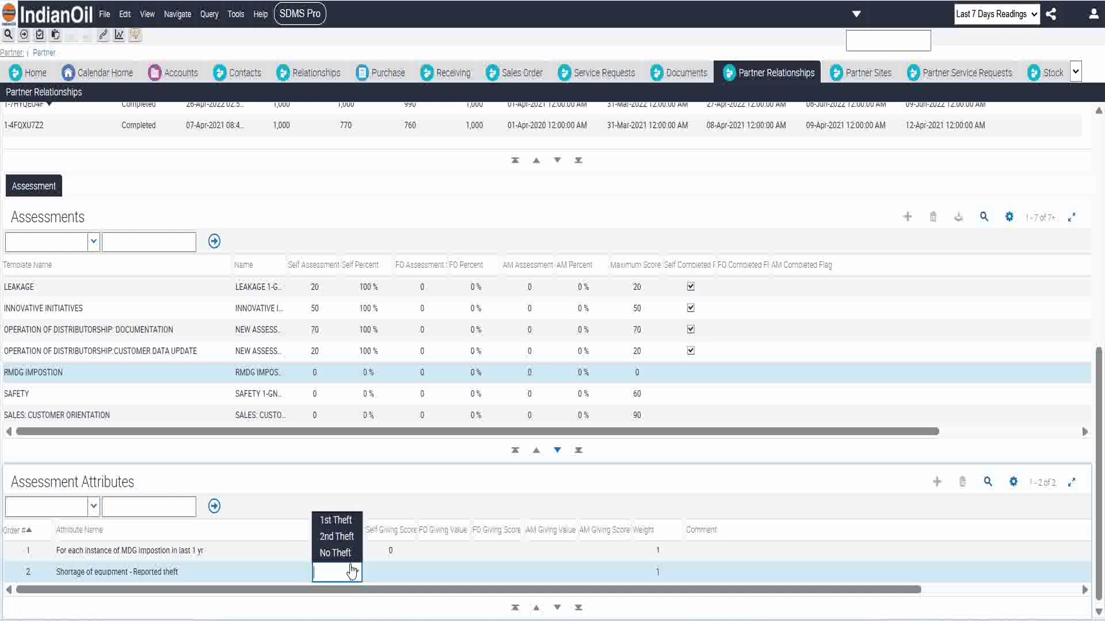
{"action": "left_click", "coordinate": [335, 553]}
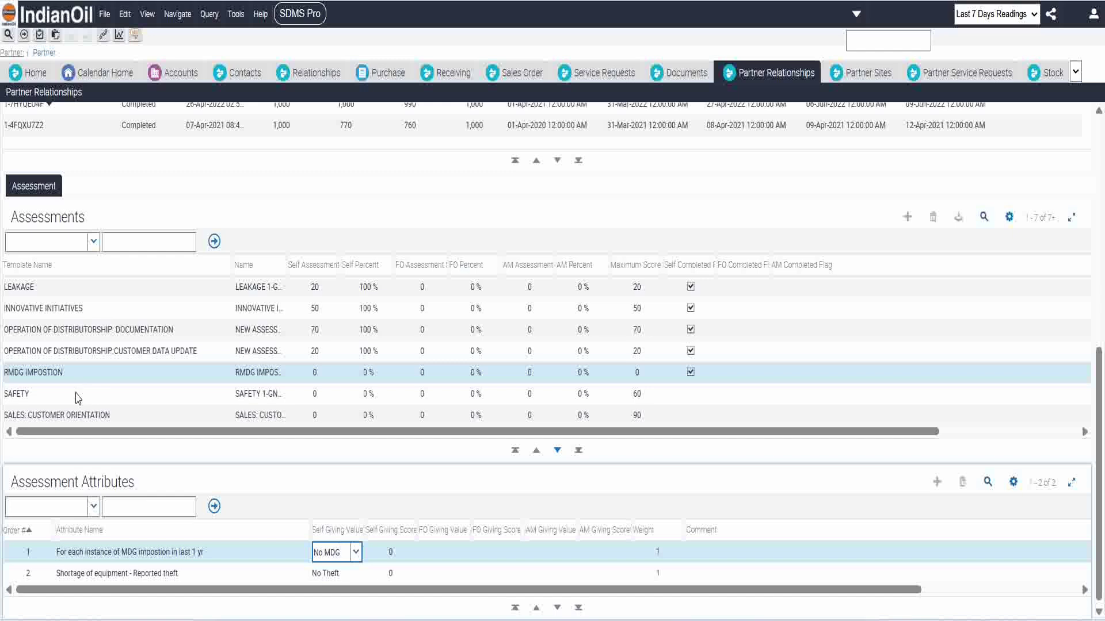
Review the RMDG IMPOSTION attributes again, checking the MDG value choices and the reported theft value.
{"action": "left_click", "coordinate": [115, 396]}
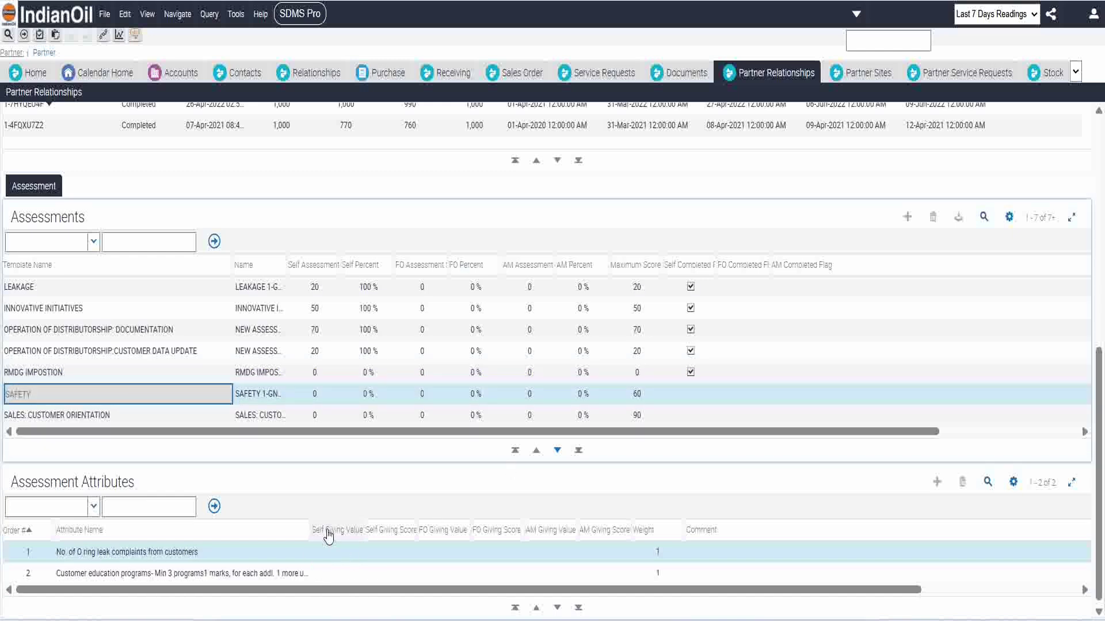
{"action": "left_click", "coordinate": [101, 375]}
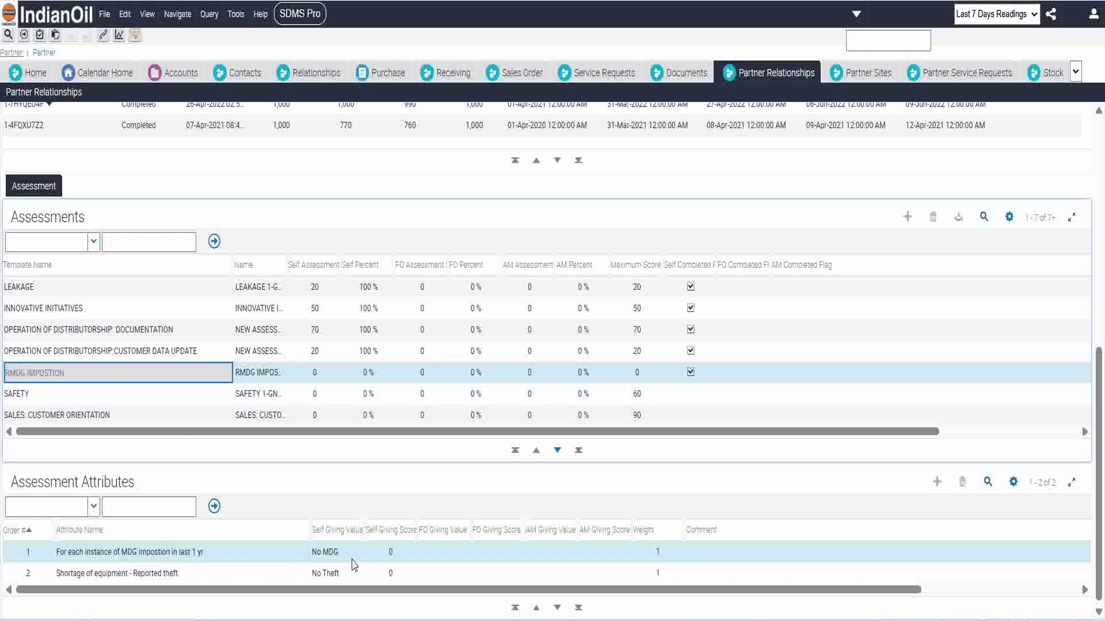
{"action": "left_click", "coordinate": [335, 552]}
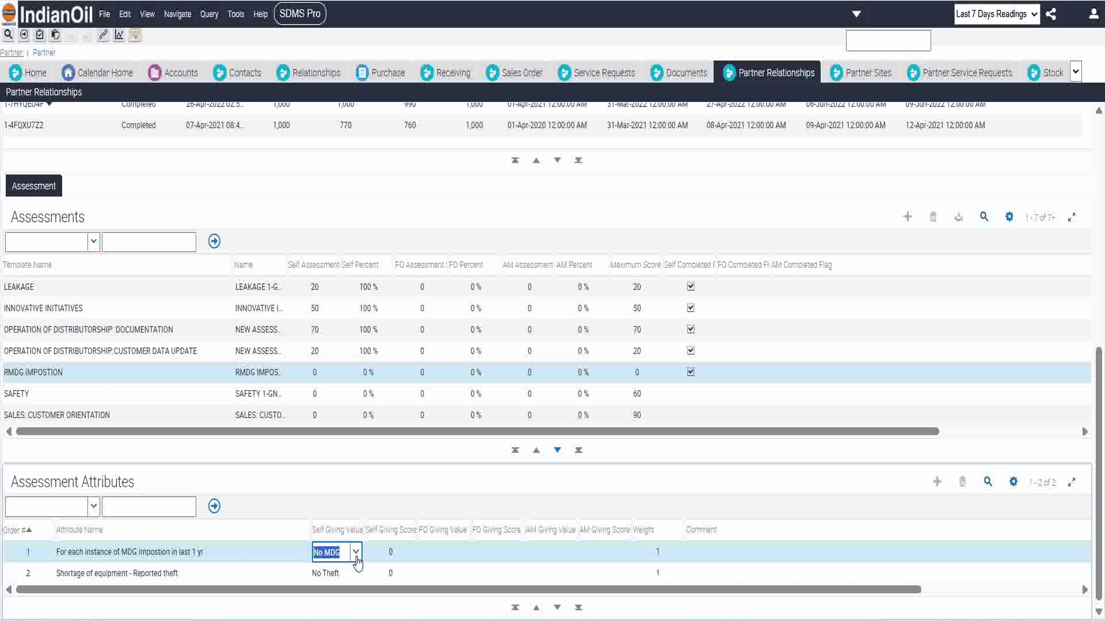
{"action": "left_click", "coordinate": [356, 554]}
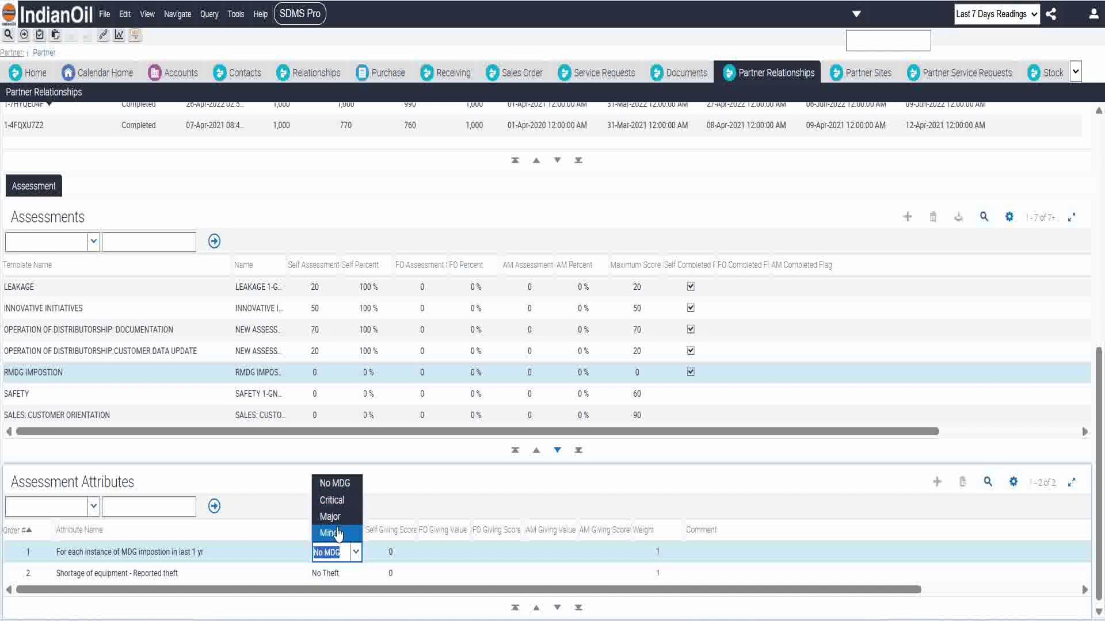
{"action": "left_click", "coordinate": [342, 485]}
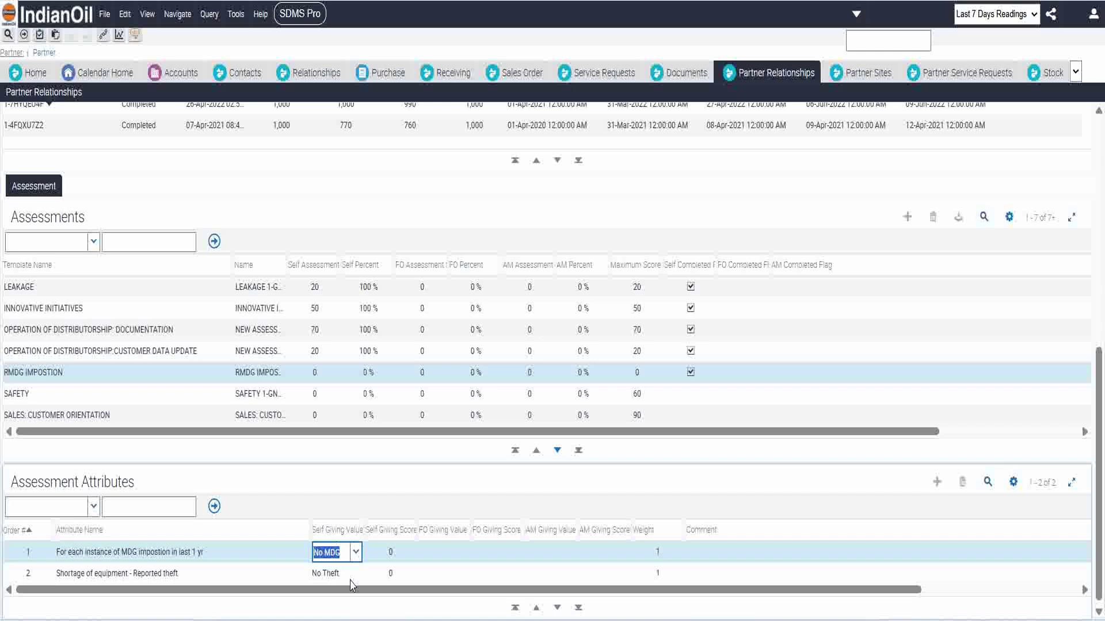
{"action": "left_click", "coordinate": [337, 572]}
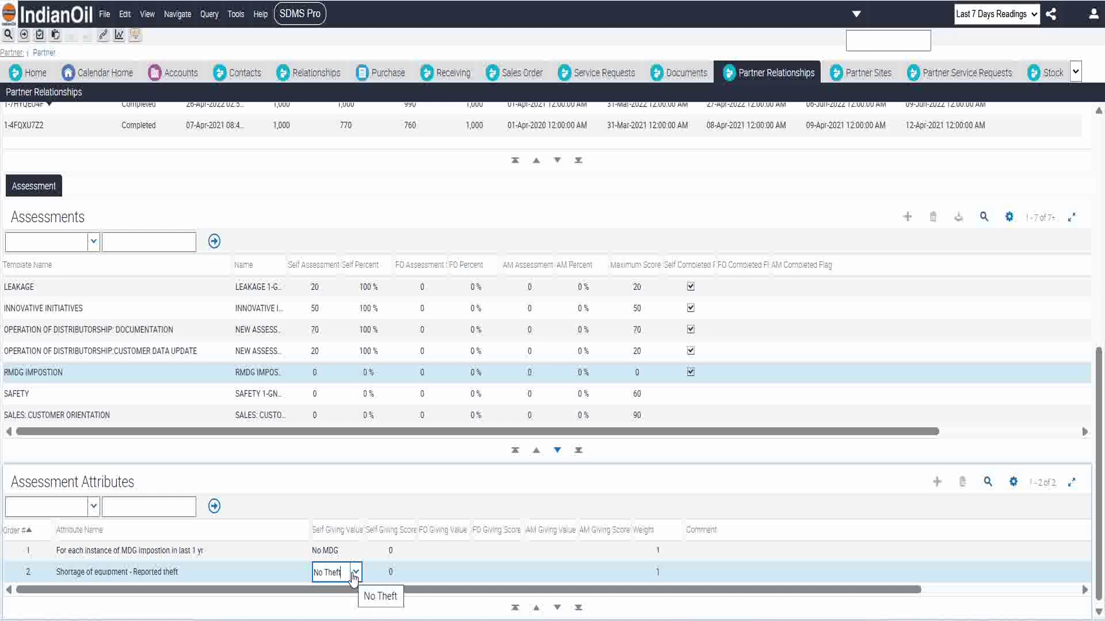
In the SAFETY assessment, set the Self Giving Value for O ring leak complaints to <2 % of deliveries.
{"action": "left_click", "coordinate": [96, 397]}
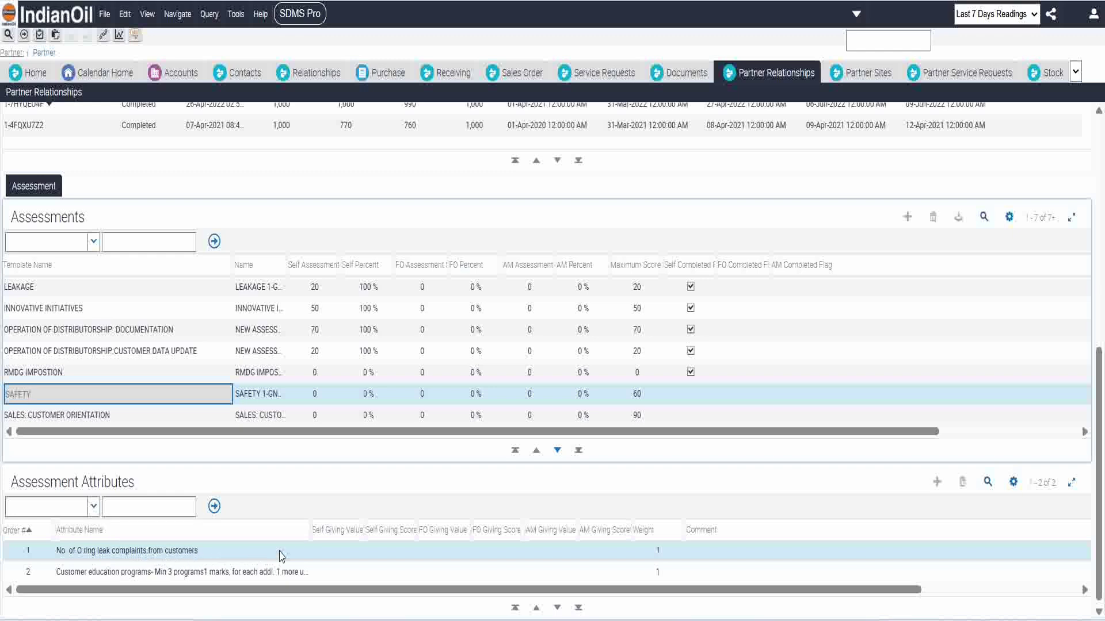
{"action": "left_click", "coordinate": [359, 551]}
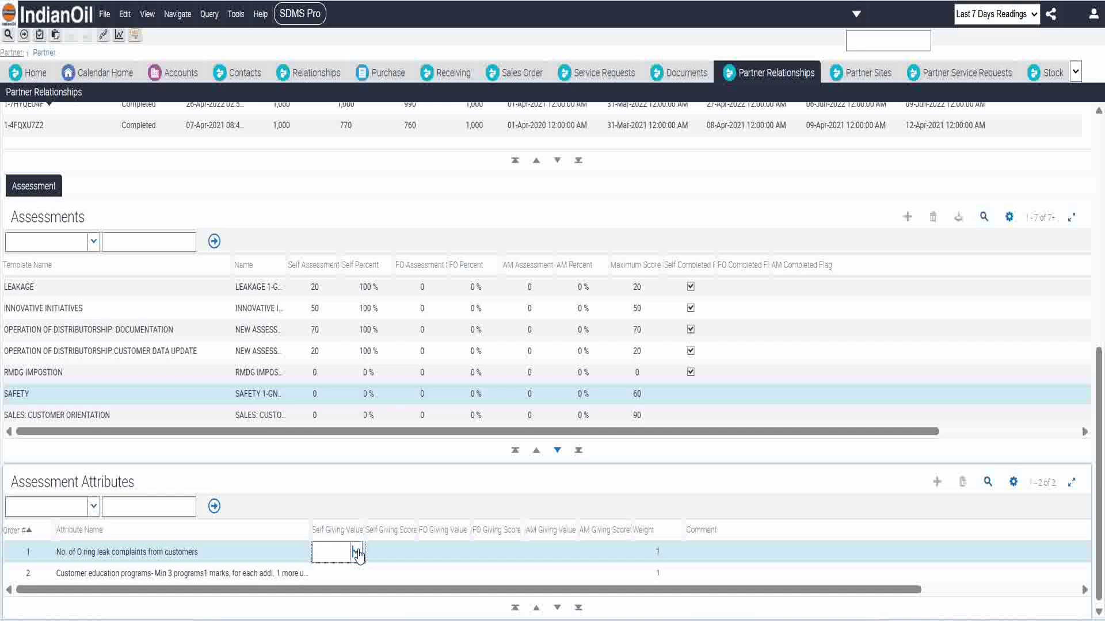
{"action": "left_click", "coordinate": [356, 553]}
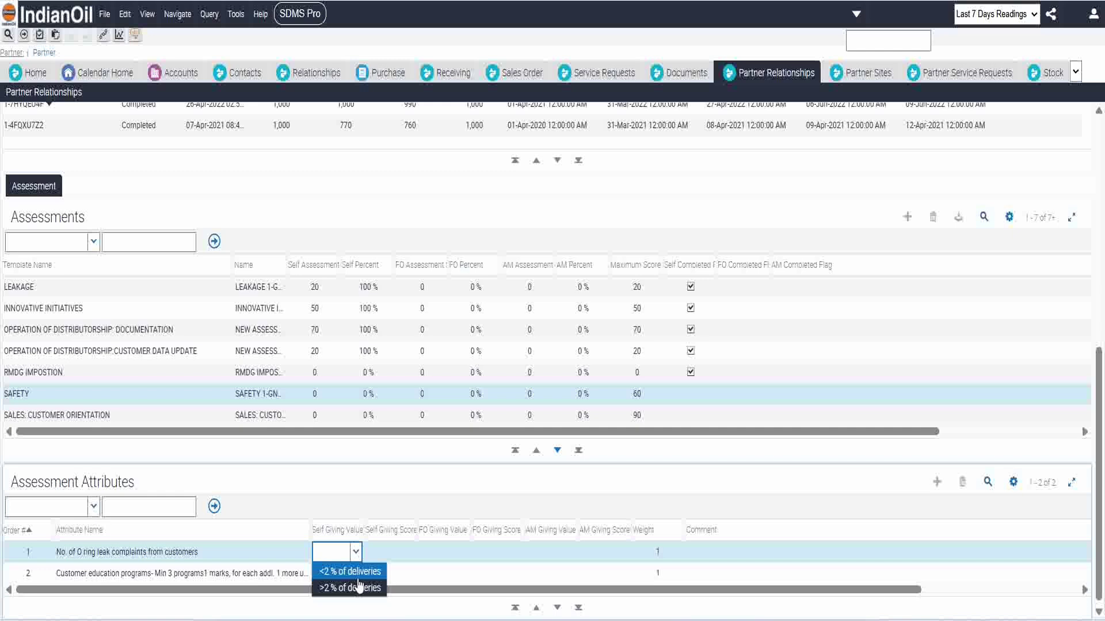
{"action": "left_click", "coordinate": [358, 578]}
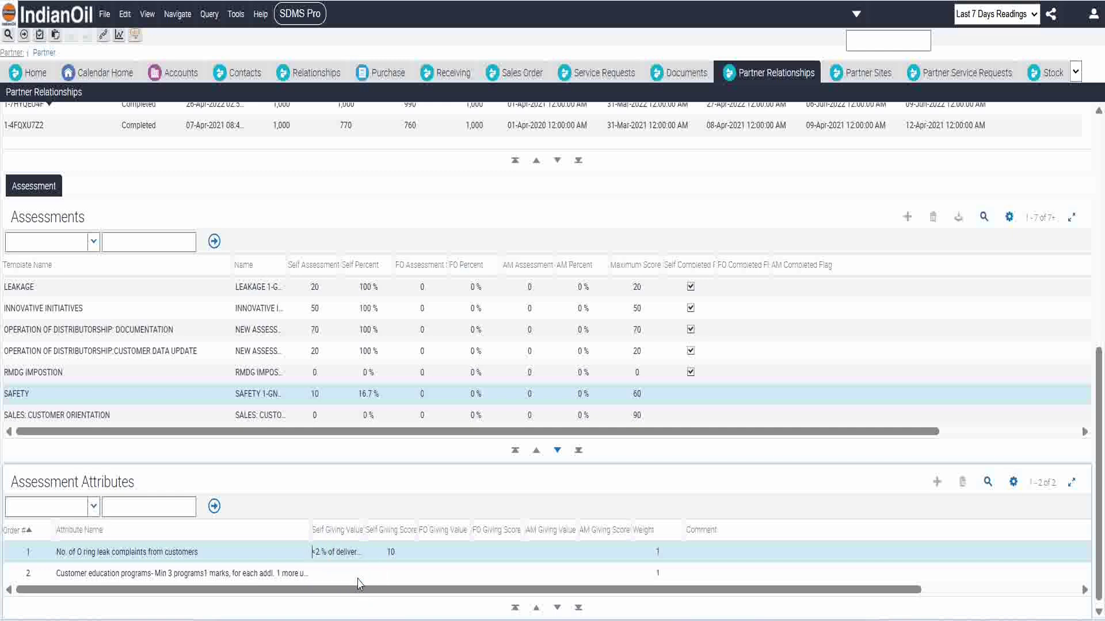
Set the Self Giving Value of the Customer education programs attribute to 5.
{"action": "left_click", "coordinate": [344, 575]}
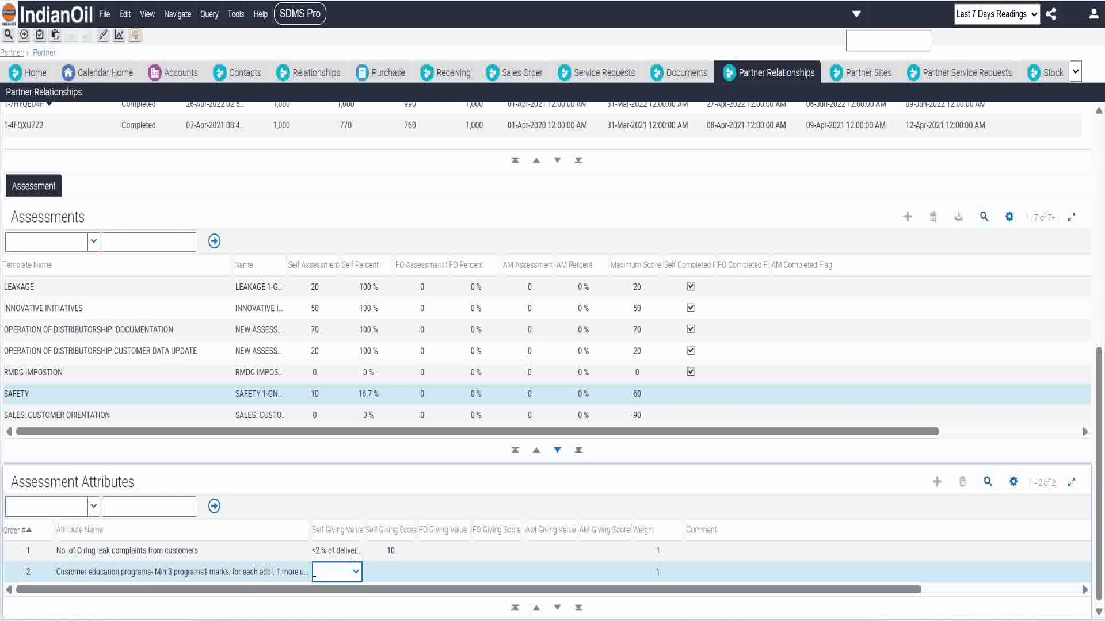
{"action": "left_click", "coordinate": [354, 581]}
{"action": "left_click", "coordinate": [352, 488]}
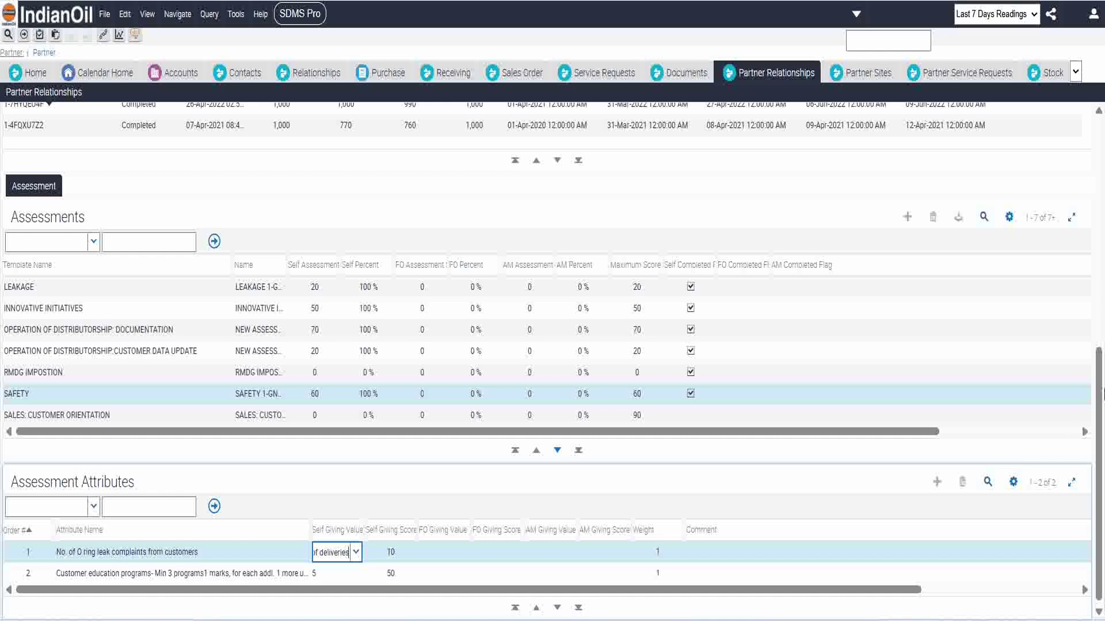
Change the Self Giving Value for O ring leak complaints from customers to >2 % of deliveries.
{"action": "scroll", "coordinate": [1097, 392], "scroll_direction": "down", "scroll_amount": 1}
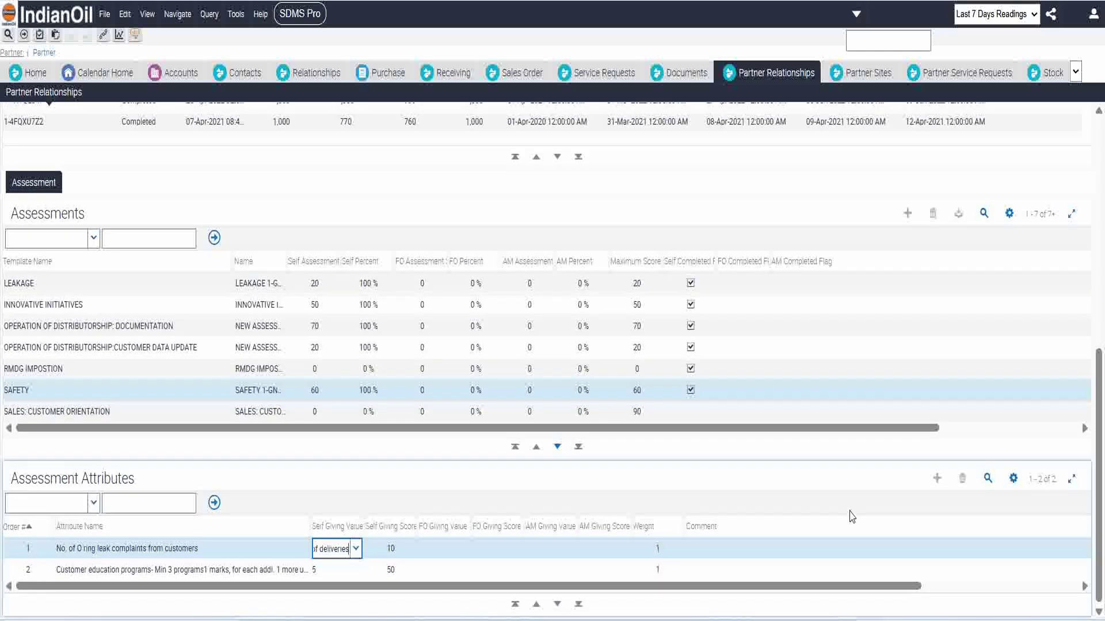
{"action": "left_click", "coordinate": [355, 548]}
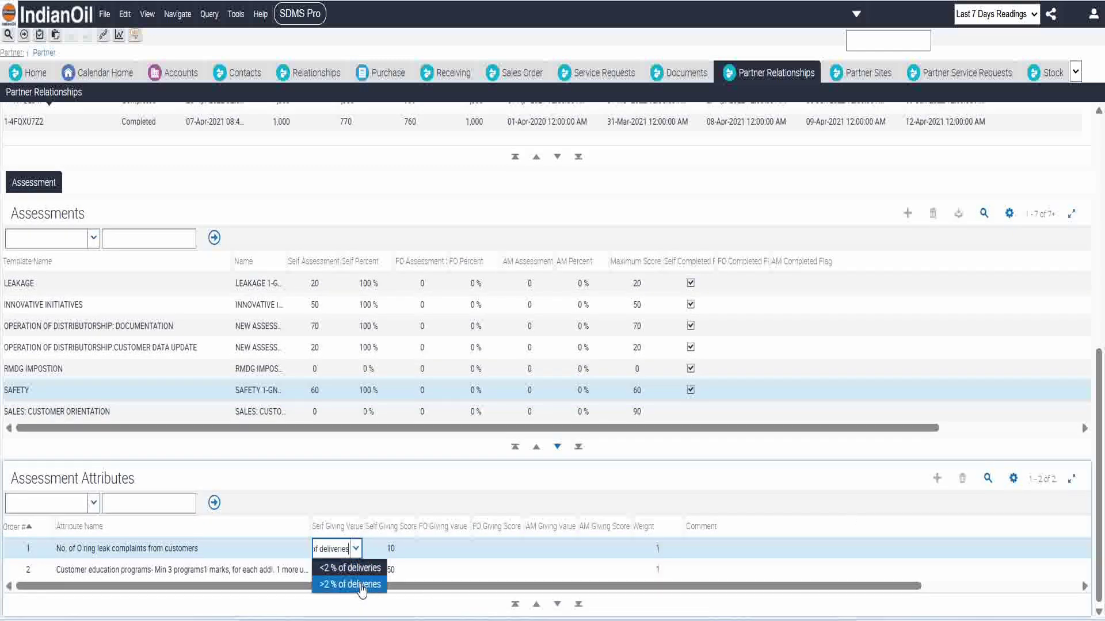
{"action": "left_click", "coordinate": [362, 585]}
Change the Self Giving Value for O ring leak complaints from customers to <2 % of deliveries.
{"action": "left_click", "coordinate": [361, 551]}
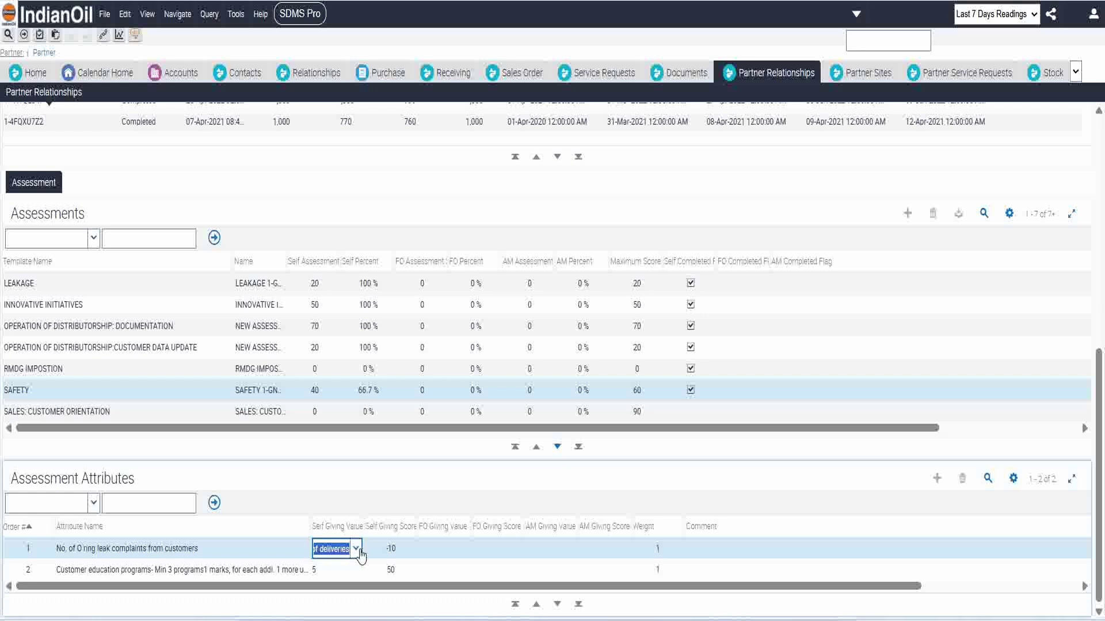
{"action": "left_click", "coordinate": [356, 550]}
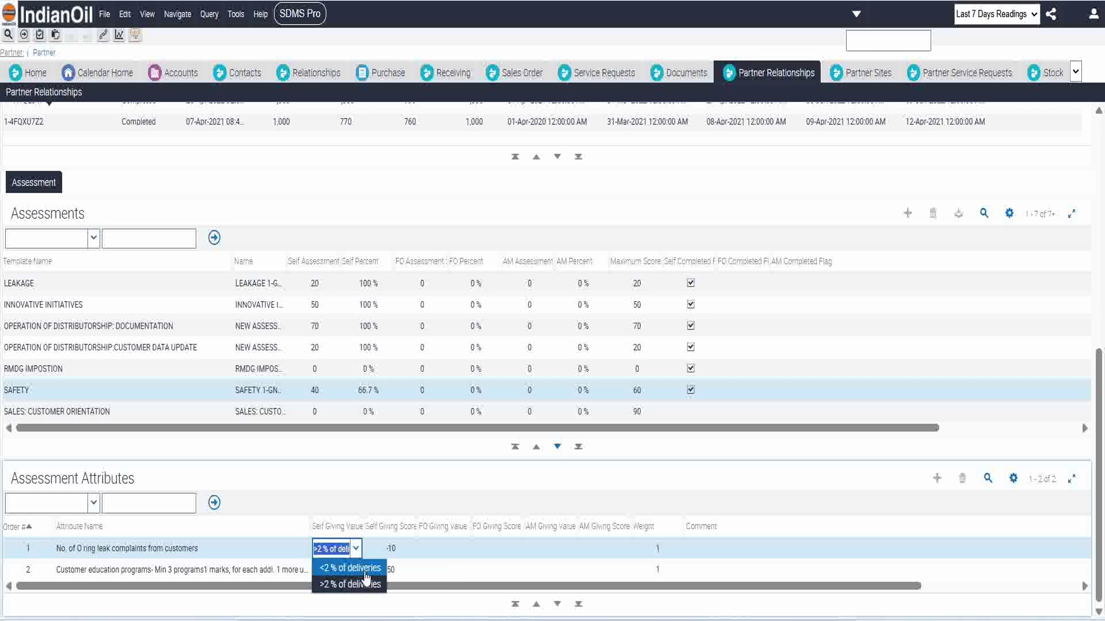
{"action": "left_click", "coordinate": [366, 569]}
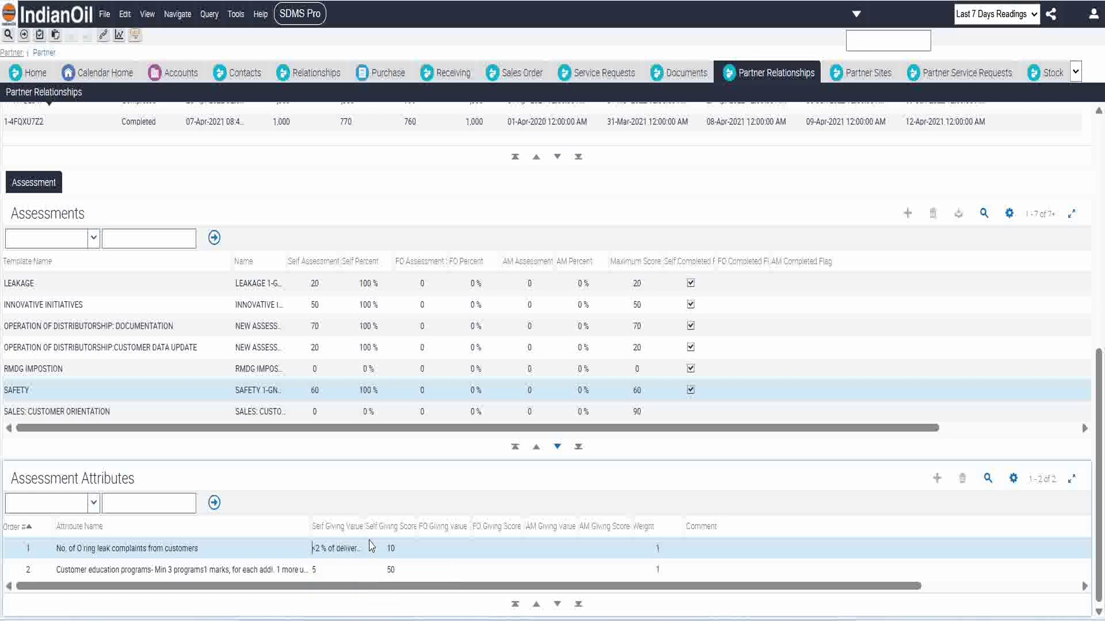
In the SALES: CUSTOMER ORIENTATION assessment, set the Self Giving Value to 2 for prepaid refill delivery within 3 days and for SMS/IVRS/WEB/Call Center booking.
{"action": "left_click", "coordinate": [304, 413]}
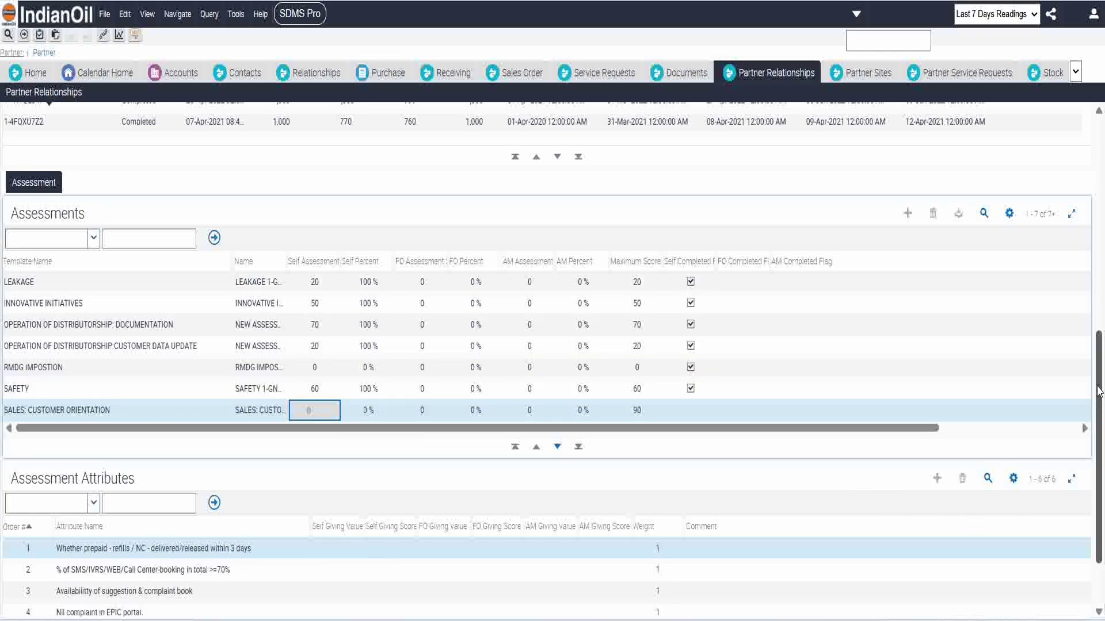
{"action": "scroll", "coordinate": [1099, 391], "scroll_direction": "down", "scroll_amount": 2}
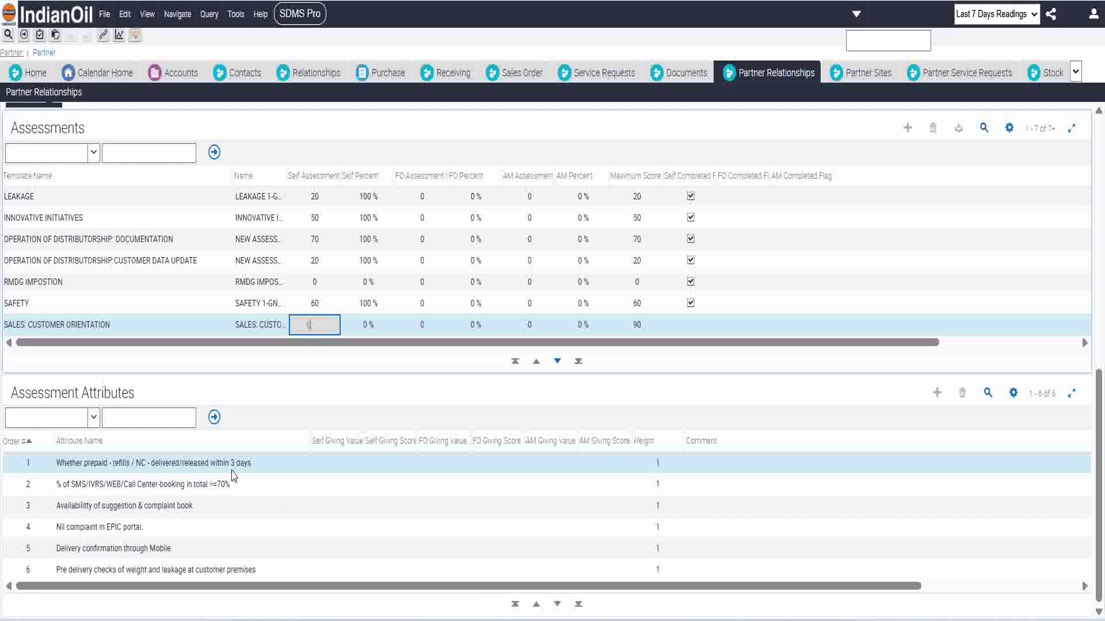
{"action": "left_click", "coordinate": [328, 466]}
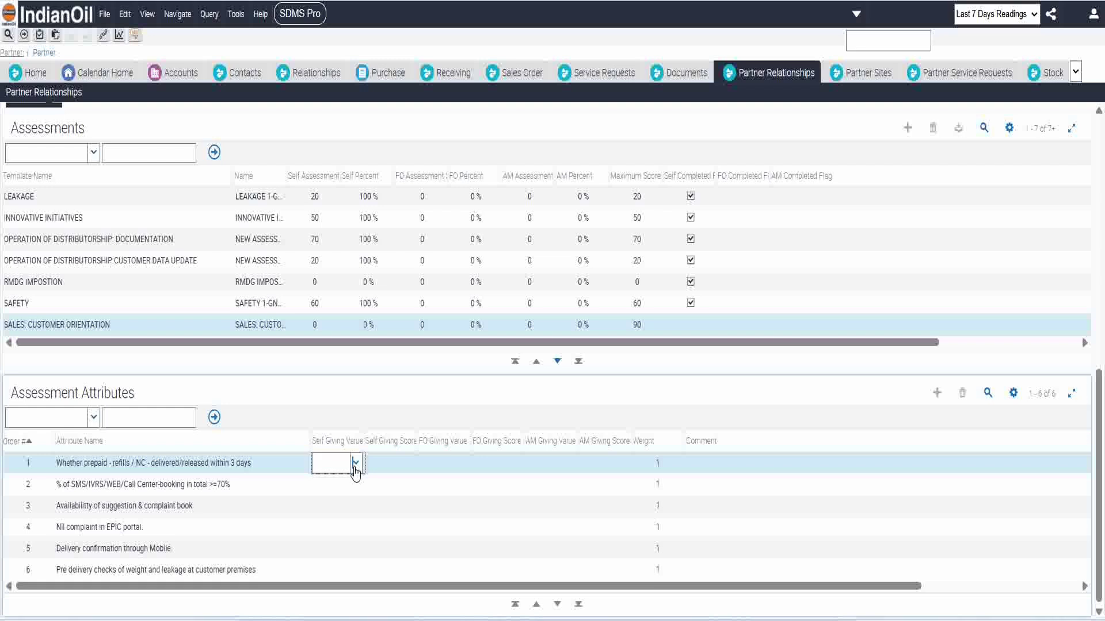
{"action": "left_click", "coordinate": [355, 467]}
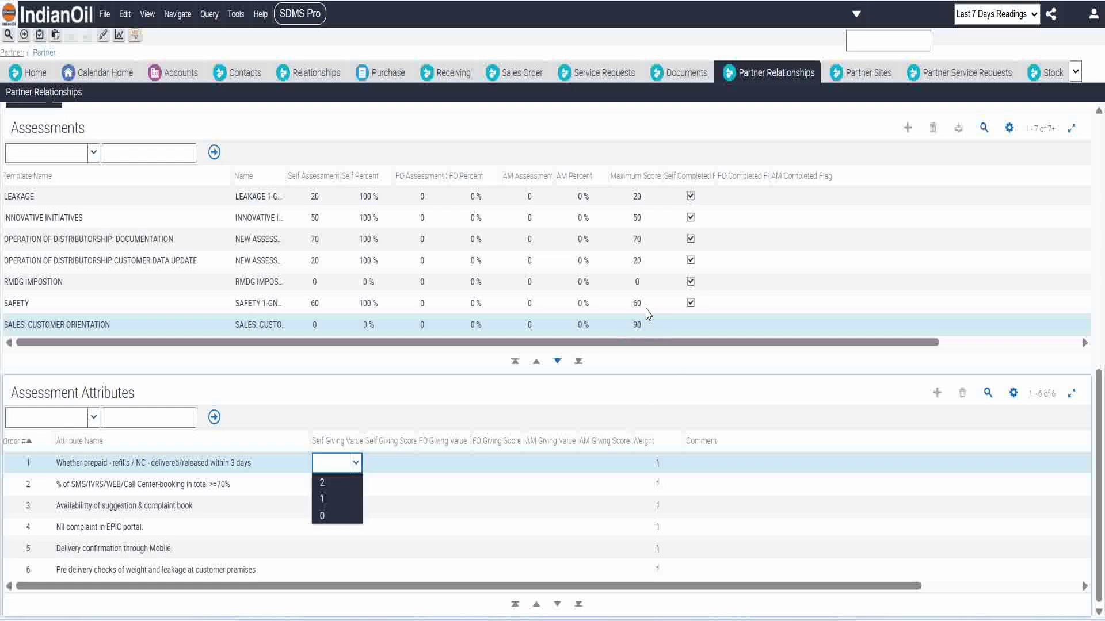
{"action": "left_click", "coordinate": [340, 487]}
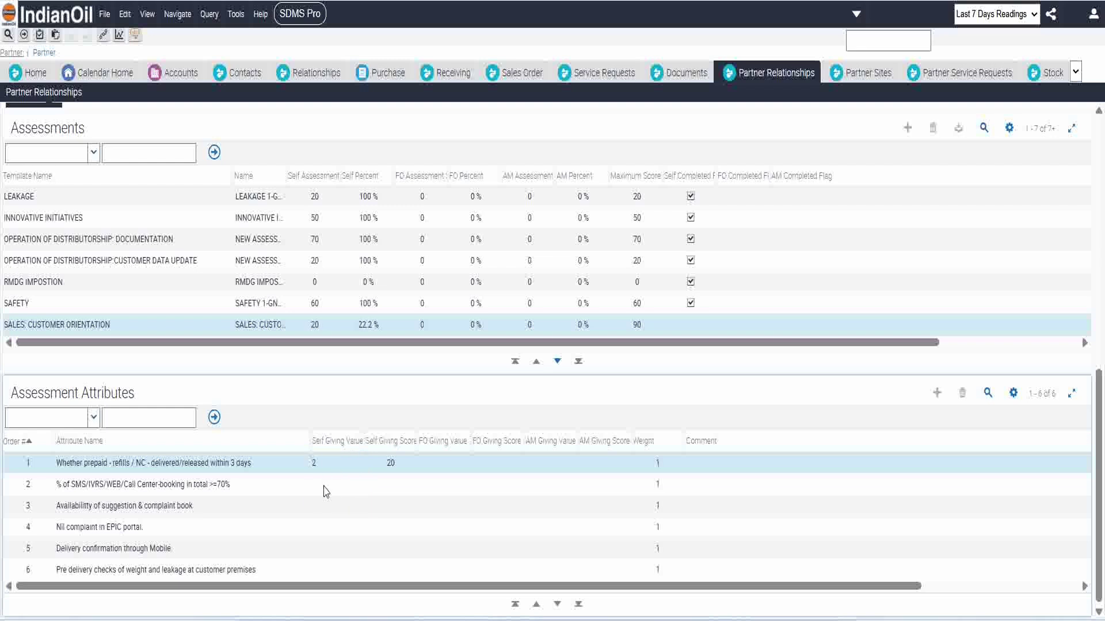
{"action": "left_click", "coordinate": [330, 486]}
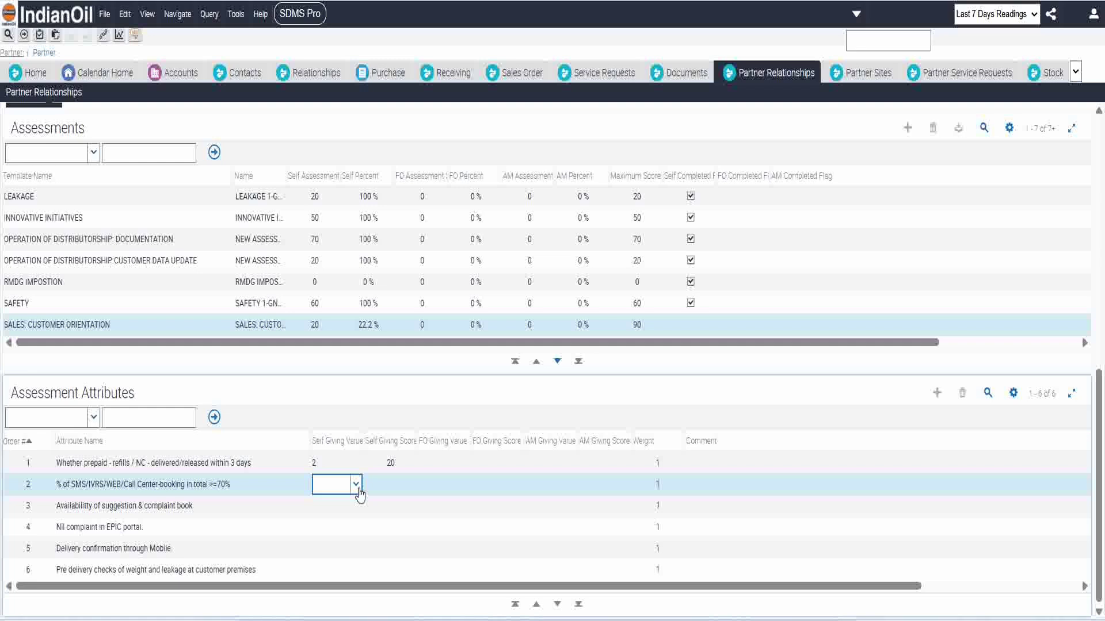
{"action": "left_click", "coordinate": [357, 486]}
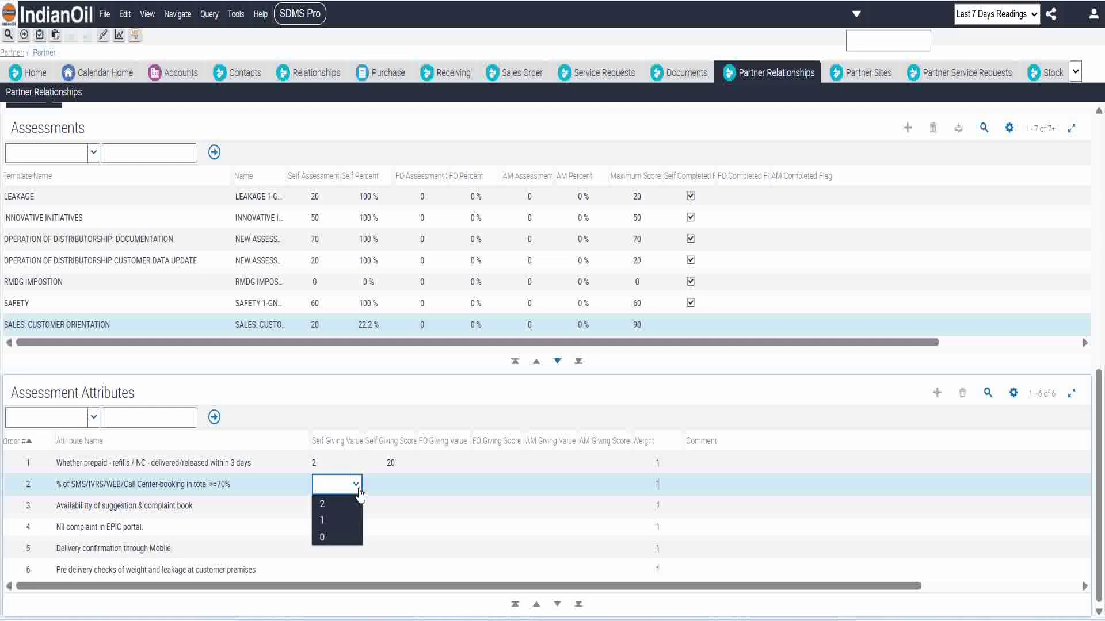
{"action": "left_click", "coordinate": [345, 511]}
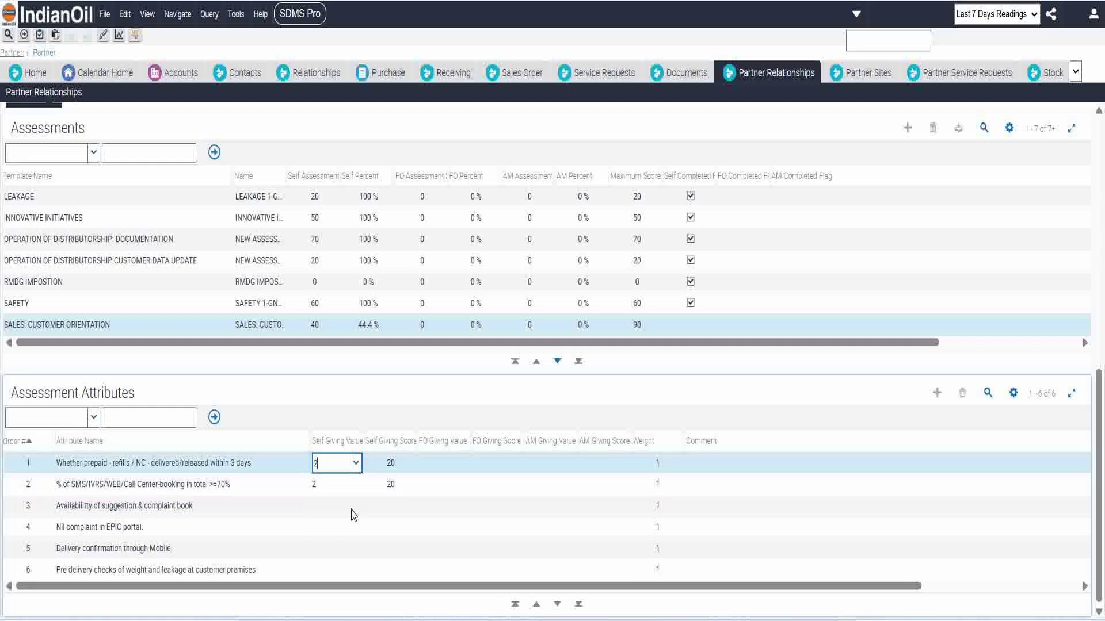
Set the Self Giving Value to 1 for availability of the suggestion & complaint book and for nil complaint in EPIC portal.
{"action": "left_click", "coordinate": [335, 506]}
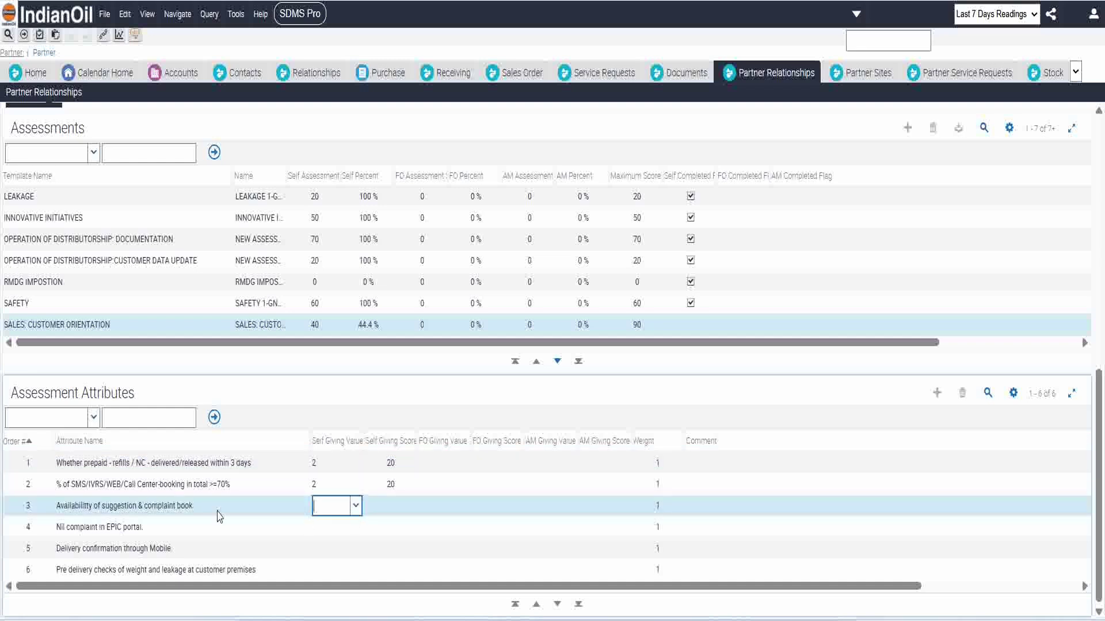
{"action": "left_click", "coordinate": [356, 506]}
{"action": "left_click", "coordinate": [351, 524]}
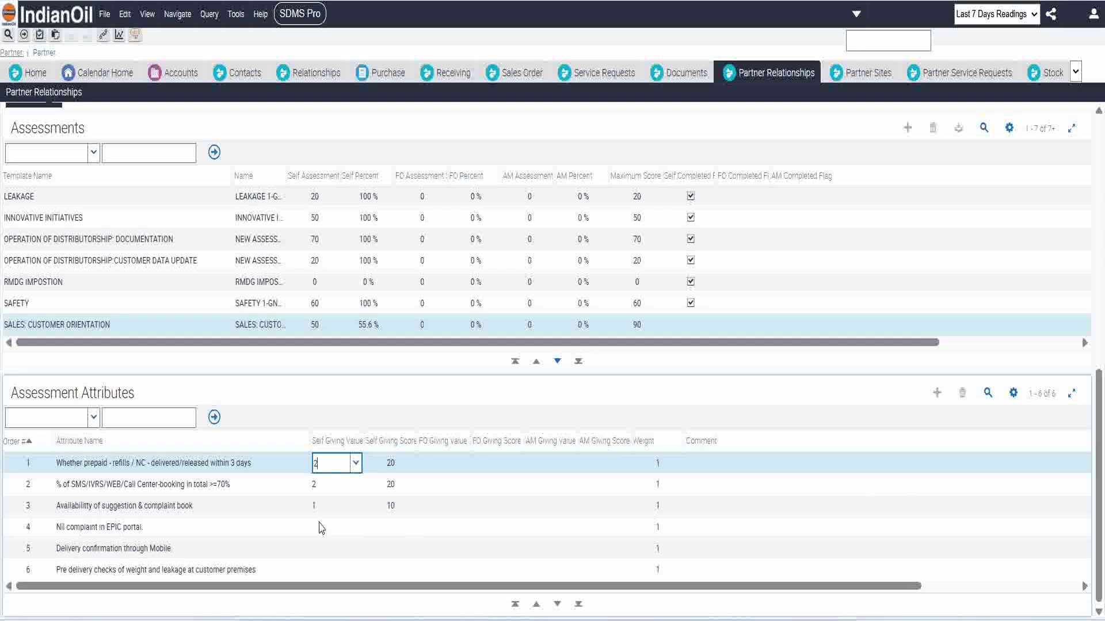
{"action": "left_click", "coordinate": [349, 533]}
{"action": "left_click", "coordinate": [349, 533]}
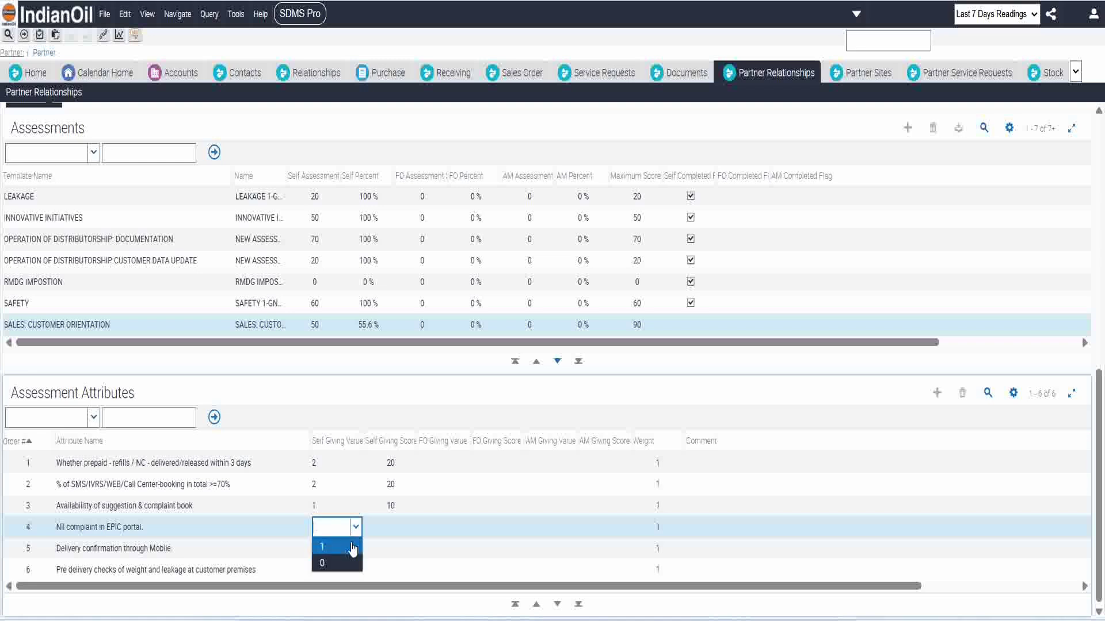
{"action": "left_click", "coordinate": [356, 545]}
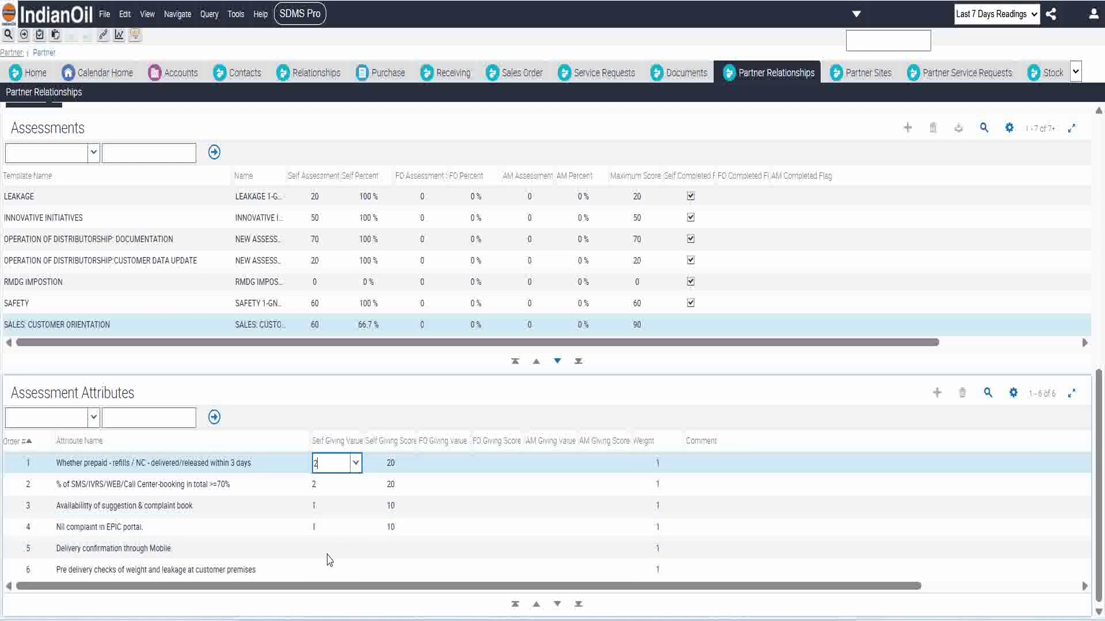
Set the Self Giving Value to 1 for delivery confirmation through mobile and to 2 for pre delivery checks of weight and leakage.
{"action": "left_click", "coordinate": [329, 553]}
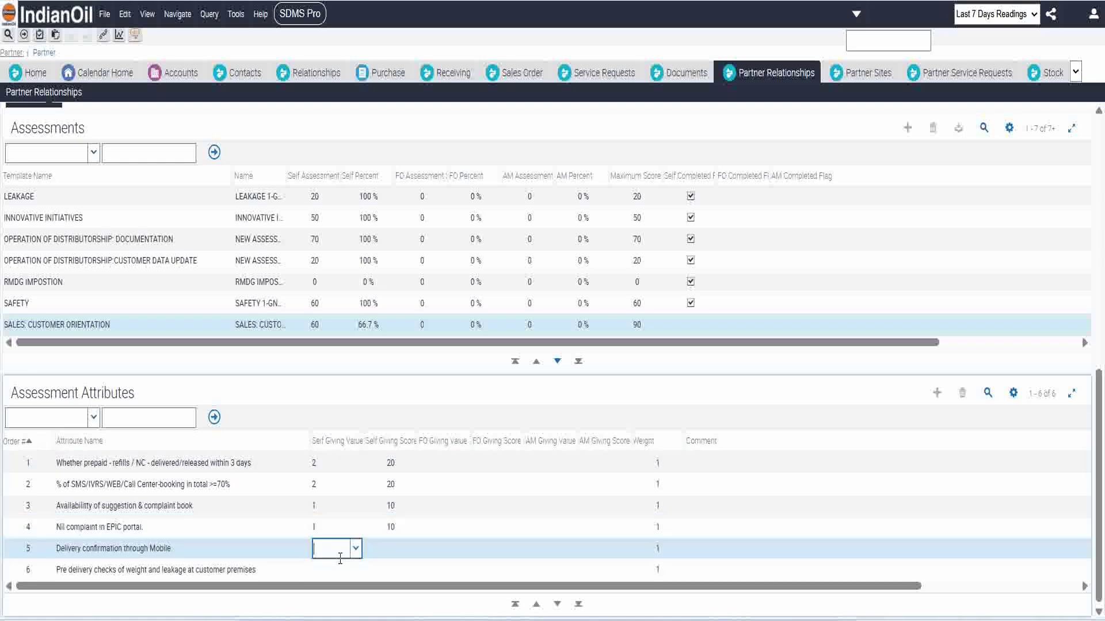
{"action": "left_click", "coordinate": [356, 551]}
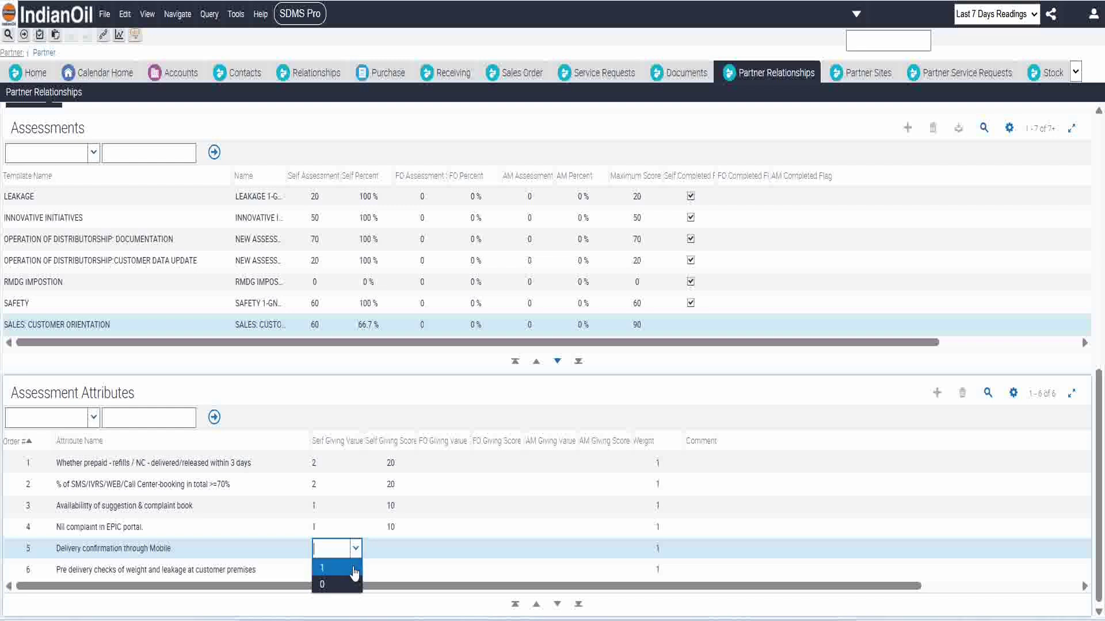
{"action": "left_click", "coordinate": [354, 568]}
{"action": "left_click", "coordinate": [338, 571]}
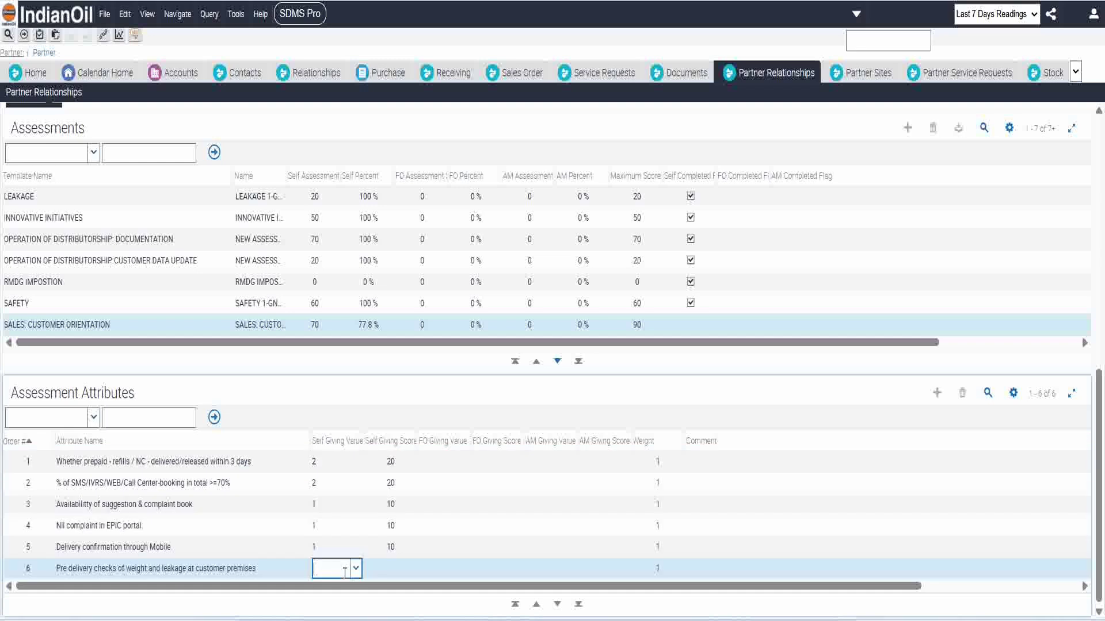
{"action": "left_click", "coordinate": [355, 570]}
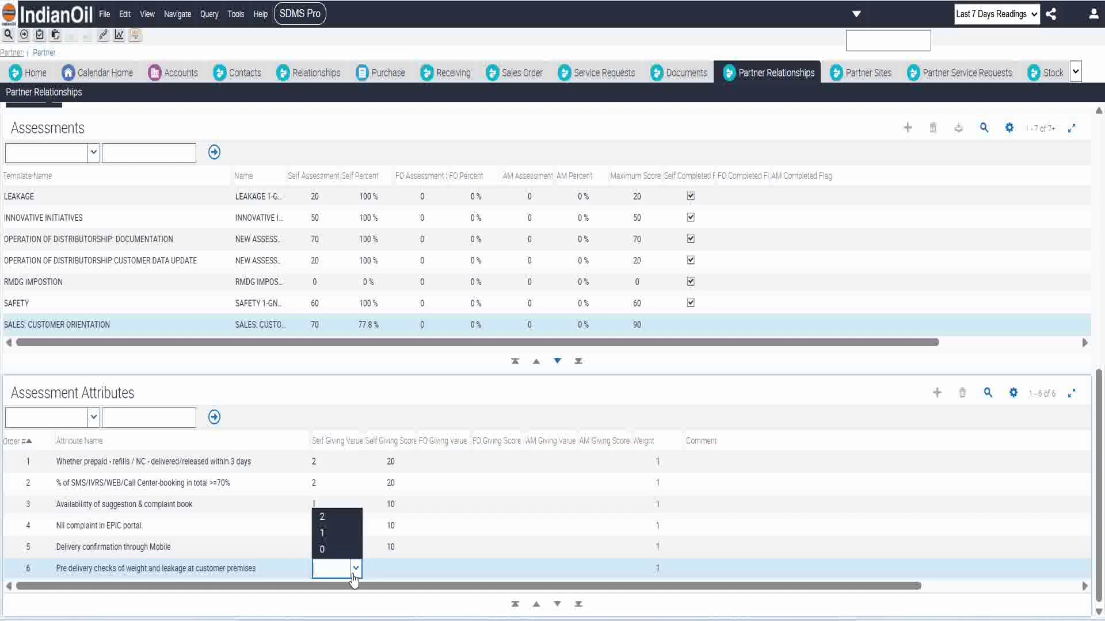
{"action": "left_click", "coordinate": [352, 518]}
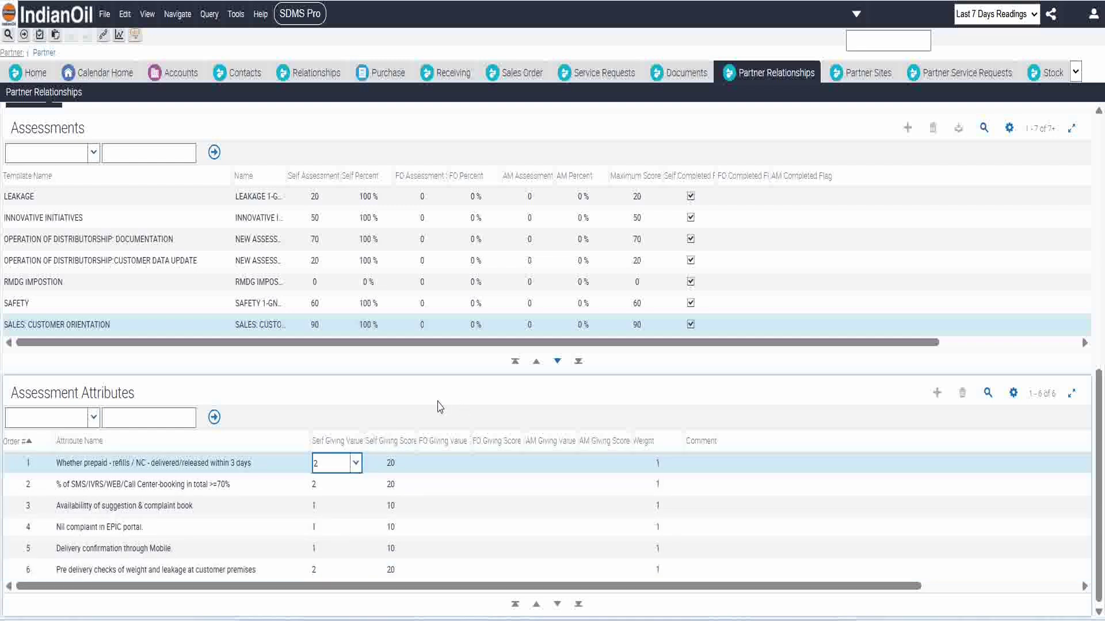
In the SALES: FTL assessment from the next record set, set the Self Giving Value to 1 for both the PoS appointment and FTL sale increase attributes.
{"action": "left_click", "coordinate": [558, 362]}
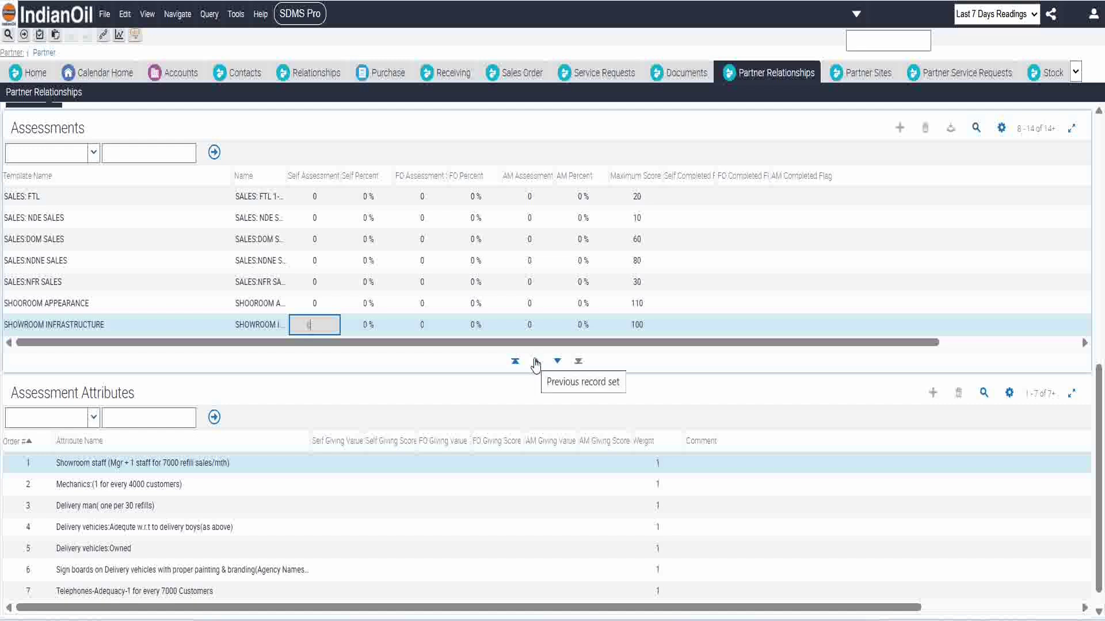
{"action": "left_click", "coordinate": [258, 196]}
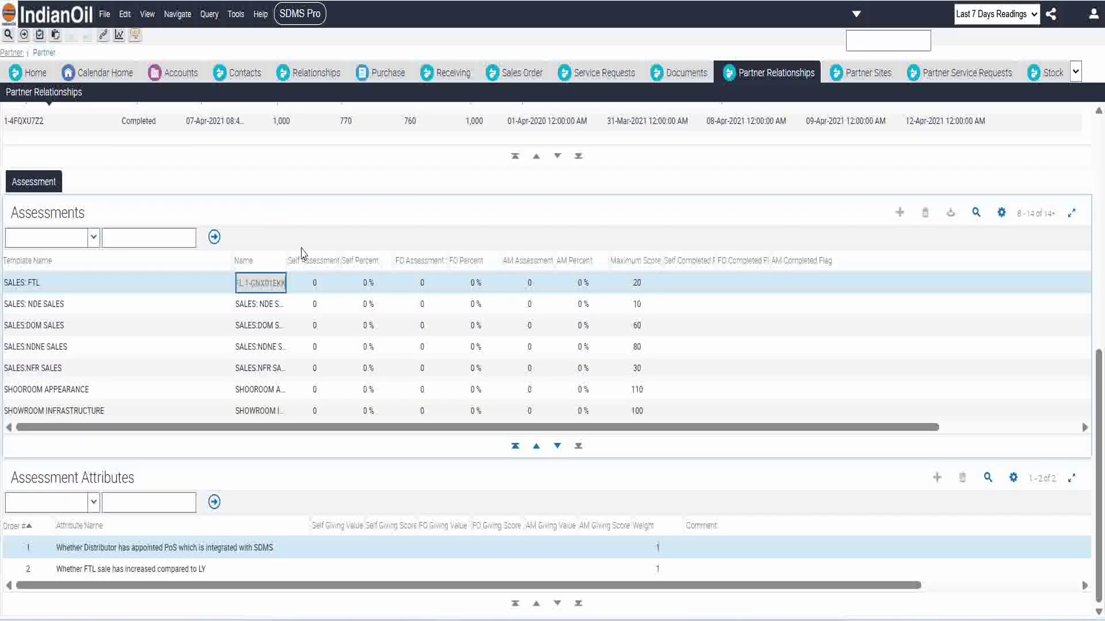
{"action": "left_click", "coordinate": [317, 550]}
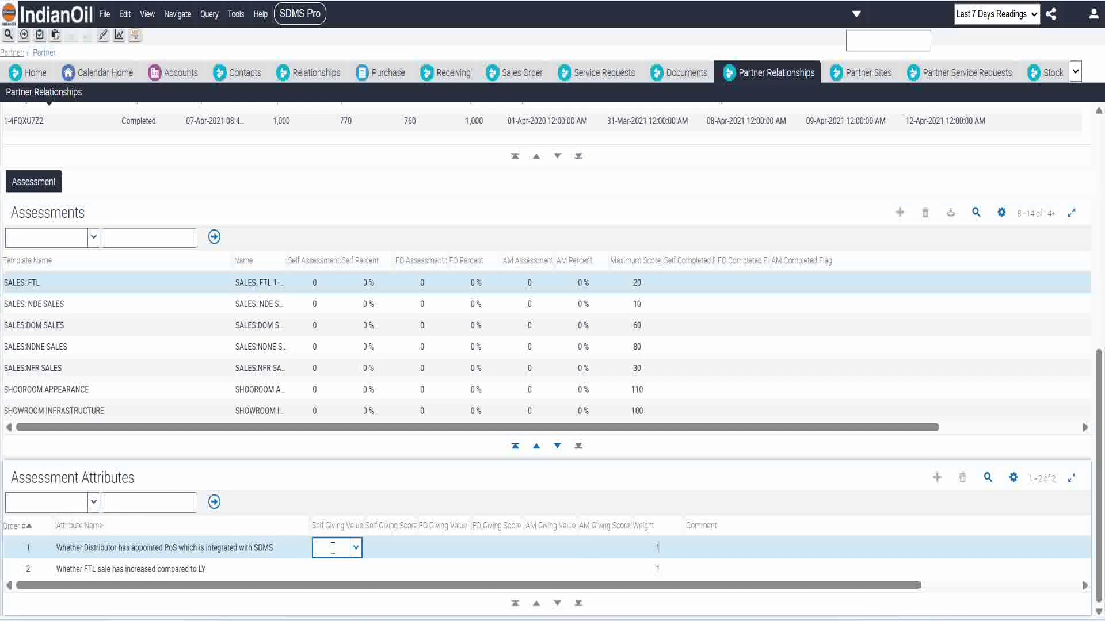
{"action": "left_click", "coordinate": [355, 547]}
{"action": "left_click", "coordinate": [352, 568]}
{"action": "left_click", "coordinate": [327, 569]}
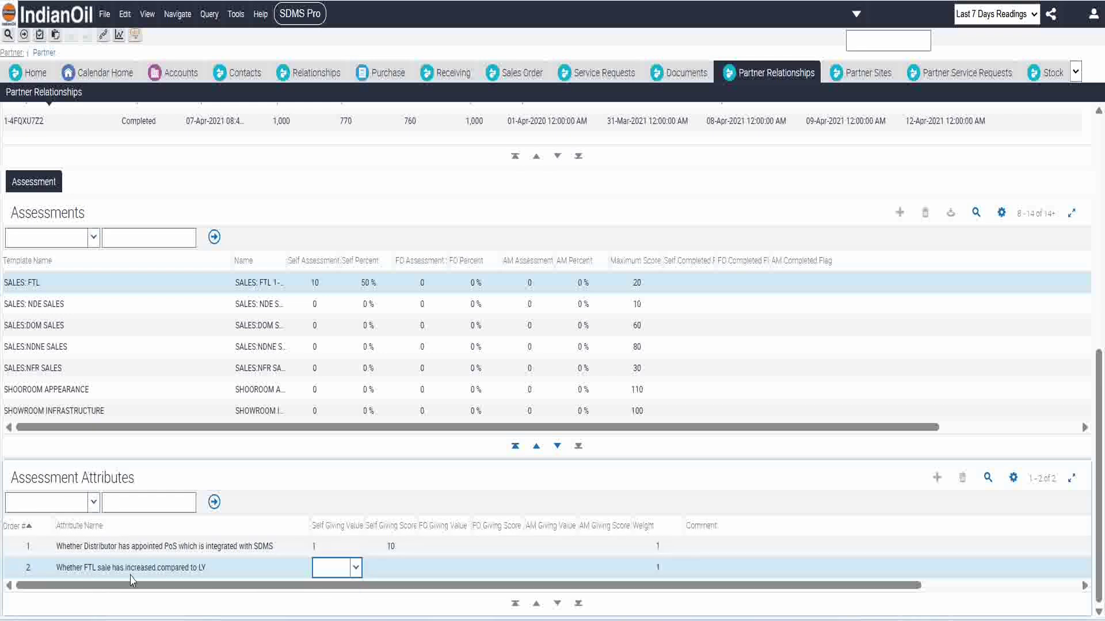
{"action": "left_click", "coordinate": [356, 573]}
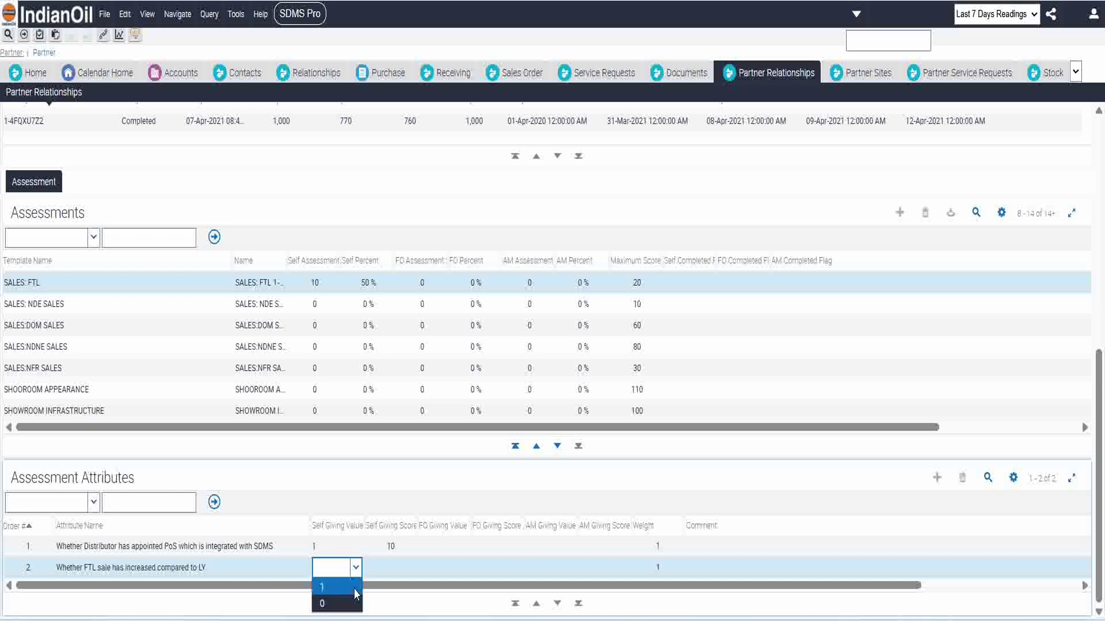
{"action": "left_click", "coordinate": [352, 587]}
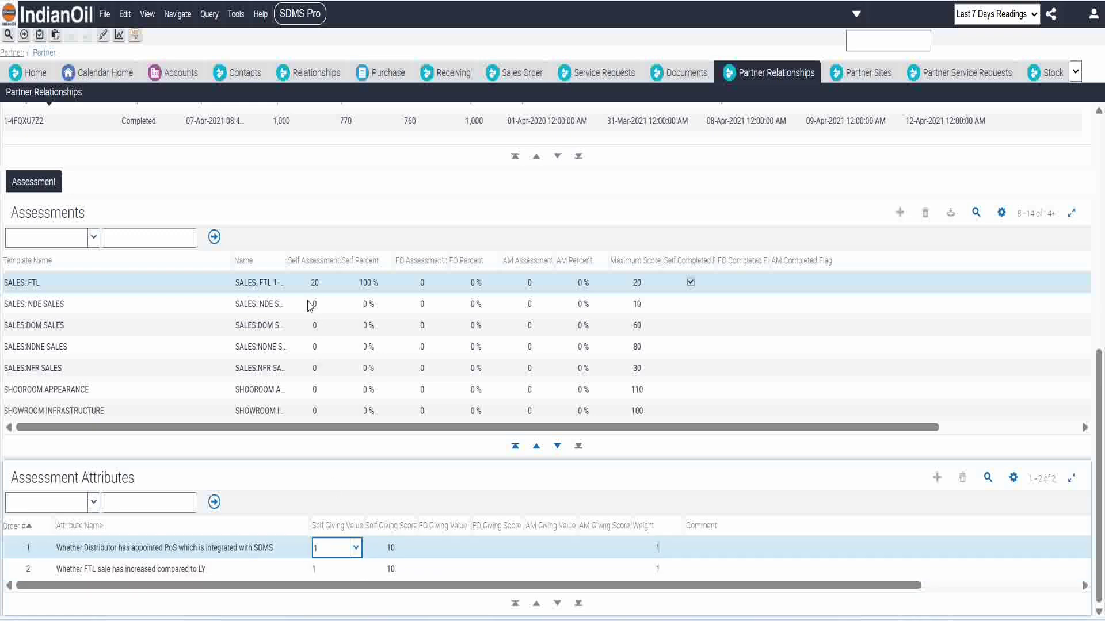
In the SALES: NDE SALES assessment, set the Self Giving Value for cheque/digital payment from NDE customers to 1.
{"action": "left_click", "coordinate": [277, 308]}
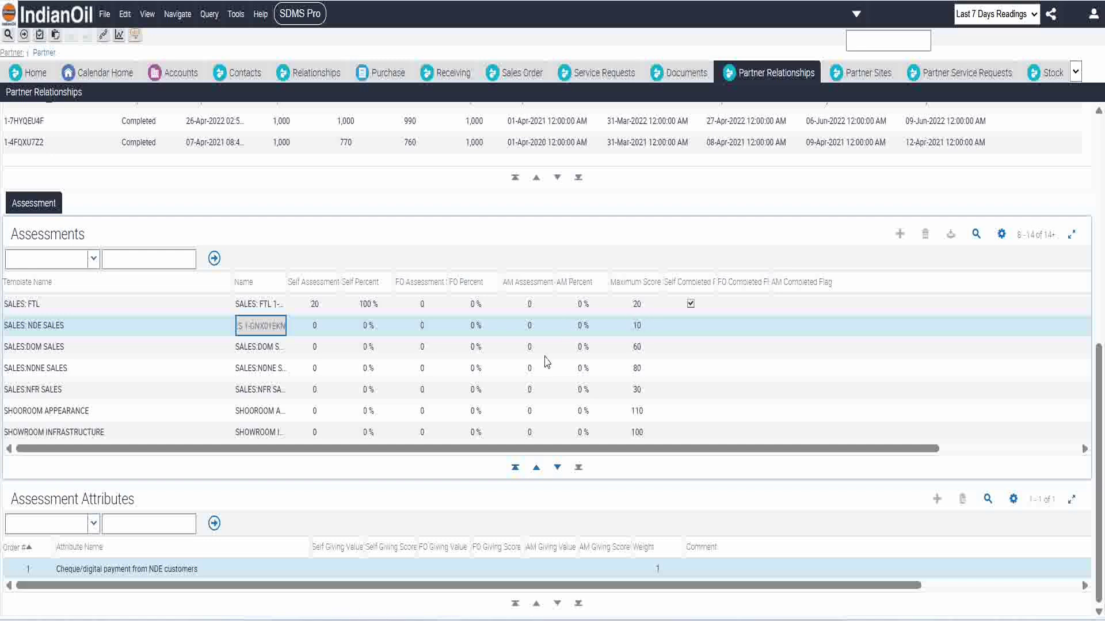
{"action": "left_click", "coordinate": [232, 569]}
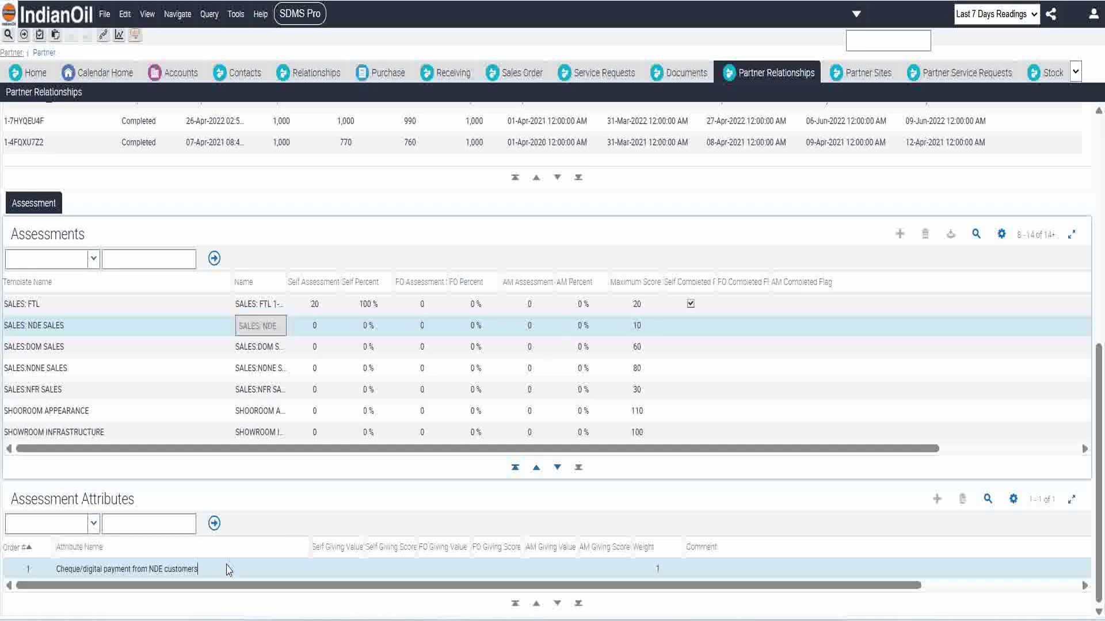
{"action": "left_click", "coordinate": [353, 573]}
{"action": "left_click", "coordinate": [355, 569]}
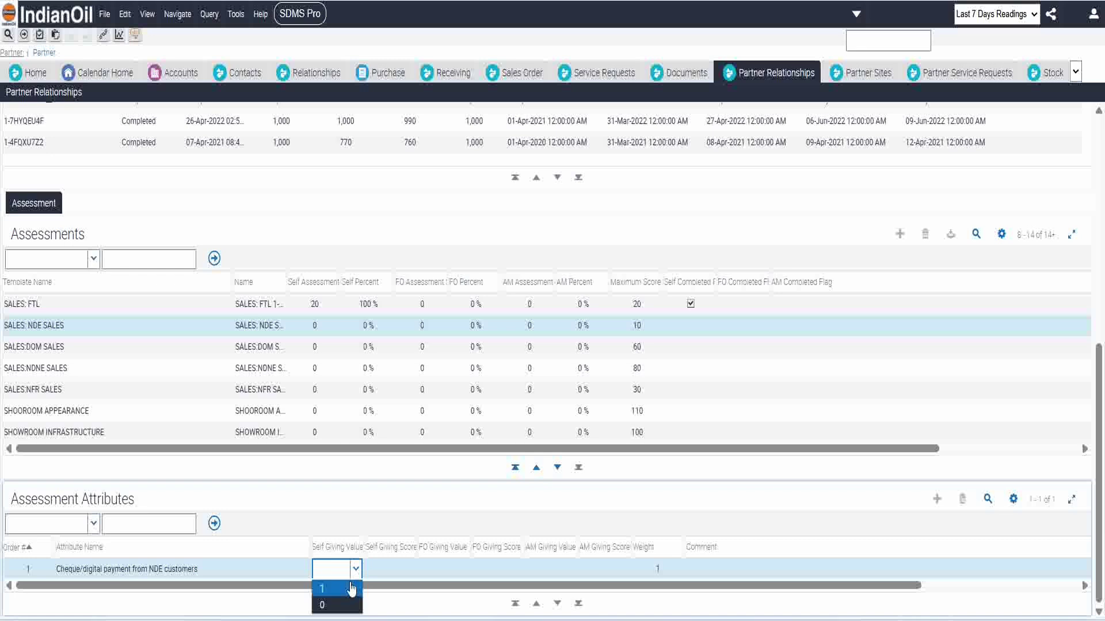
{"action": "left_click", "coordinate": [352, 589]}
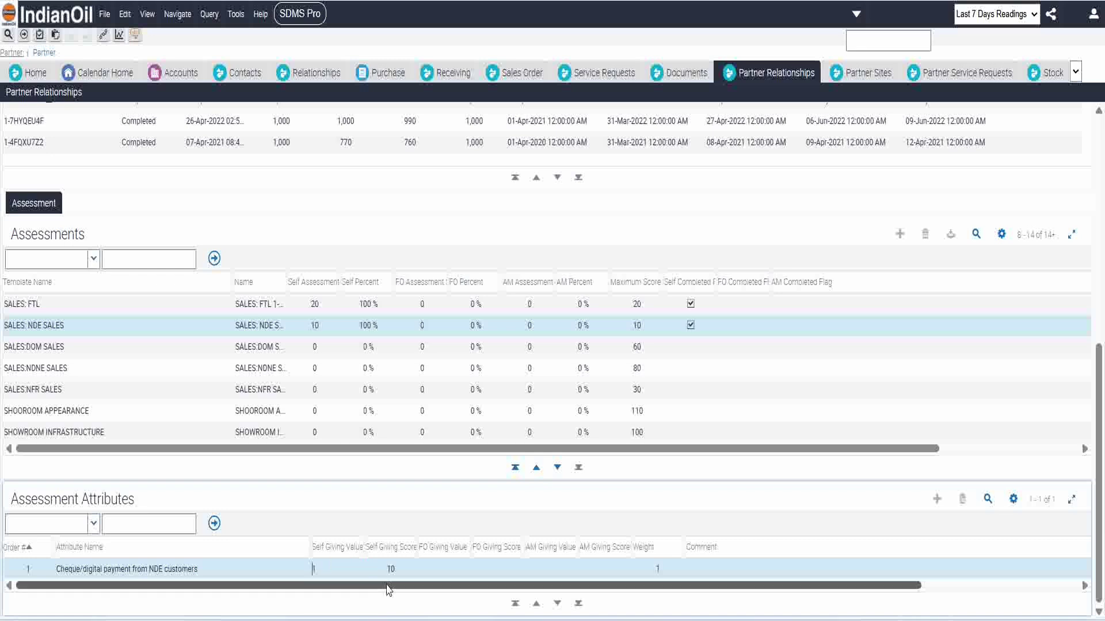
In the SALES:DOM SALES assessment, set the Self Giving Value of the backlog free attribute to 3.
{"action": "left_click", "coordinate": [332, 353]}
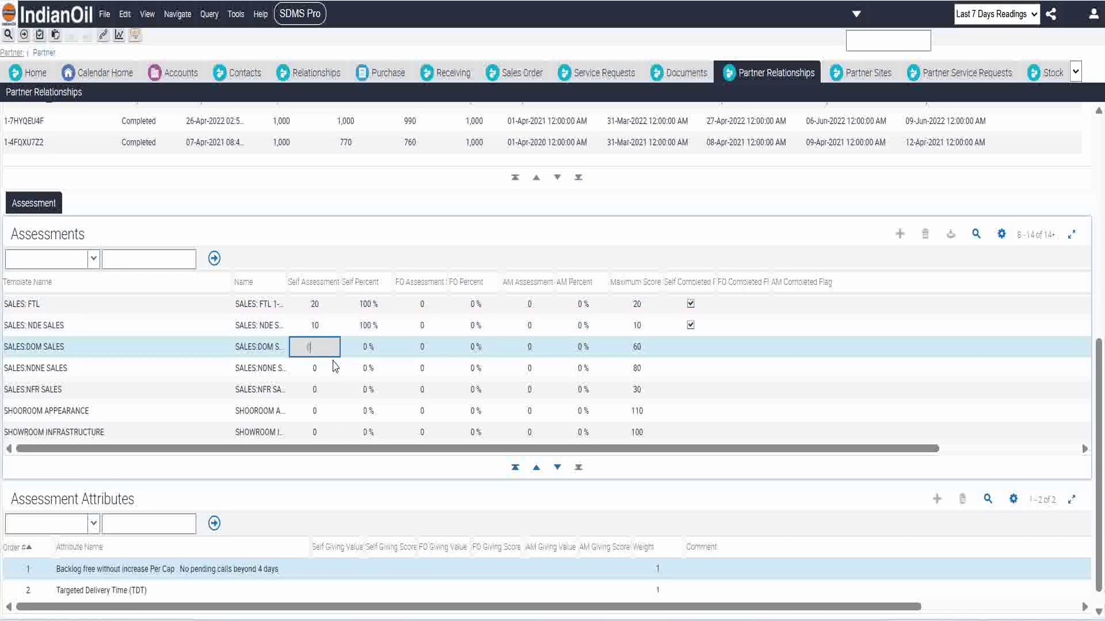
{"action": "left_click", "coordinate": [344, 573]}
{"action": "left_click", "coordinate": [356, 552]}
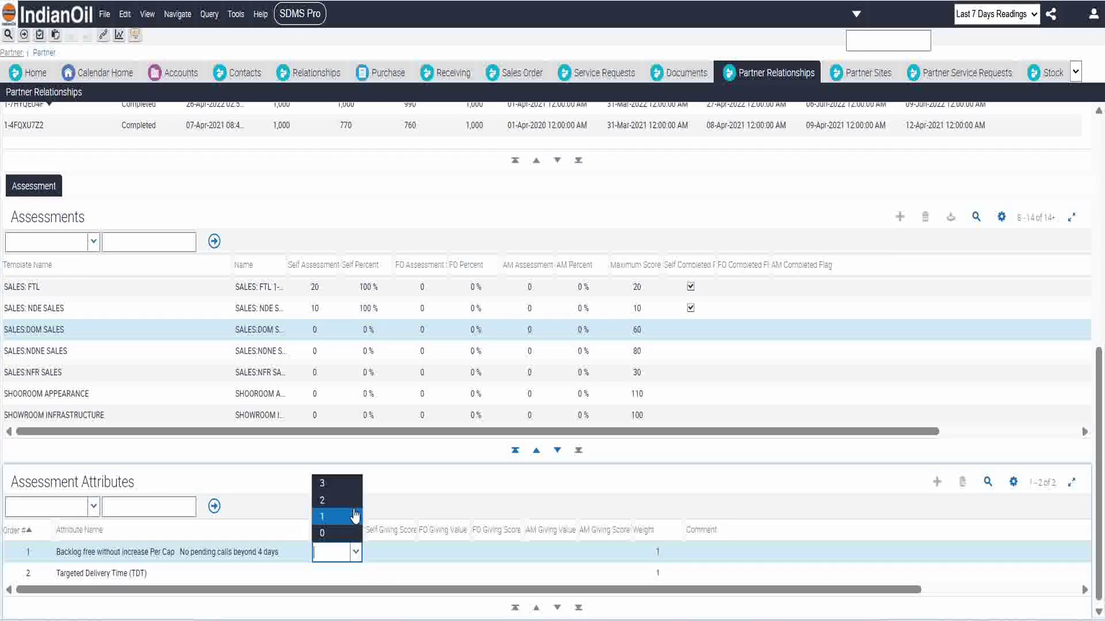
{"action": "left_click", "coordinate": [352, 485]}
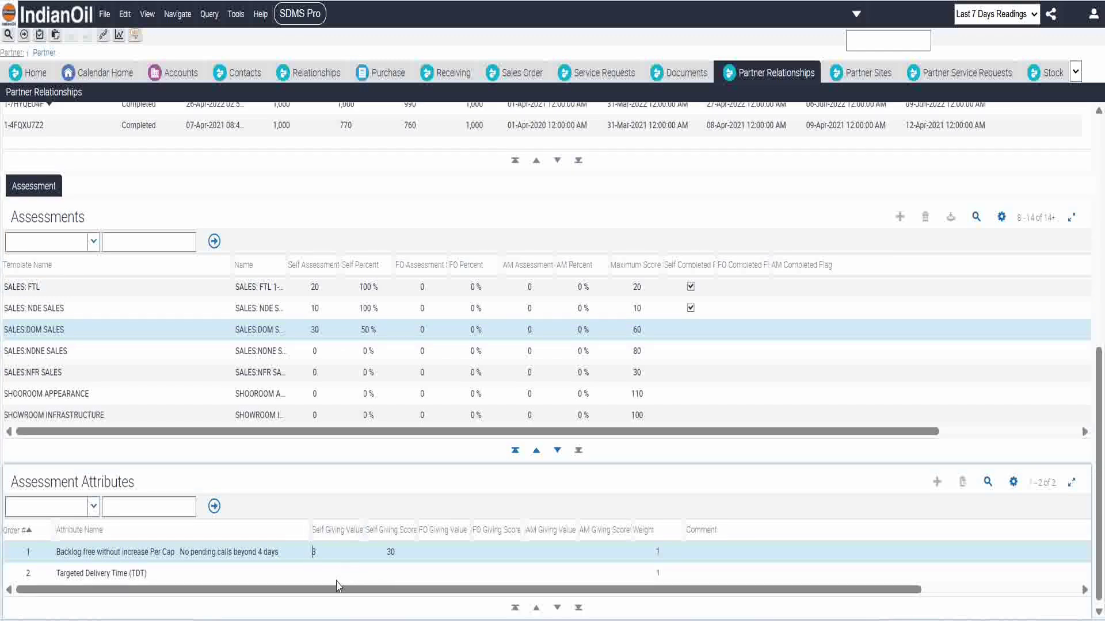
Set the Self Giving Value of the Targeted Delivery Time (TDT) attribute to 5 Star in all Quarters.
{"action": "left_click", "coordinate": [353, 573]}
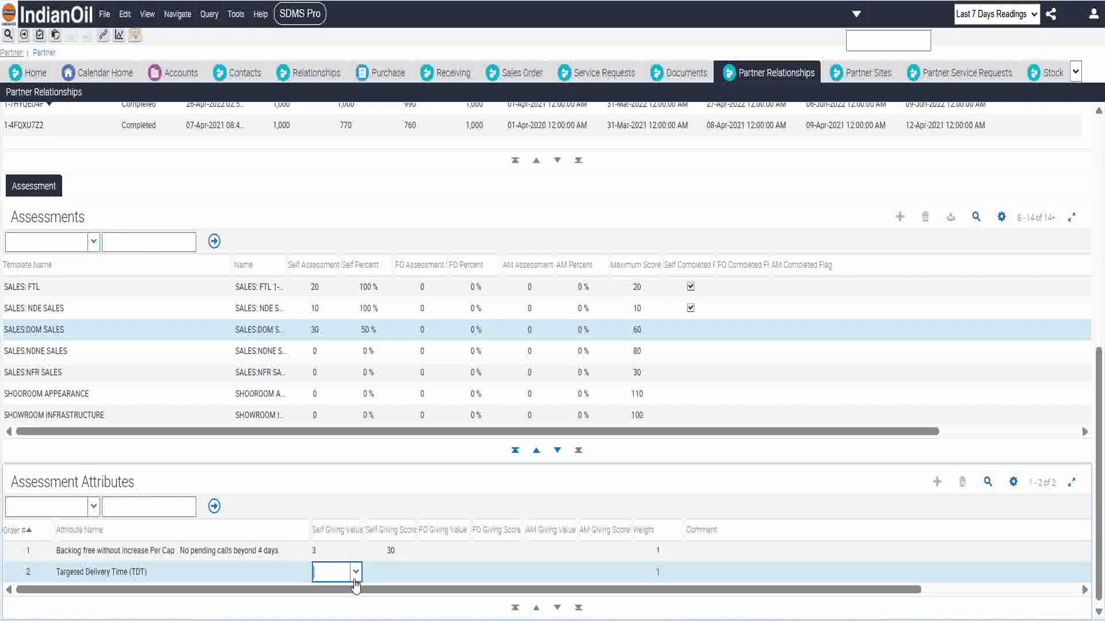
{"action": "left_click", "coordinate": [356, 572]}
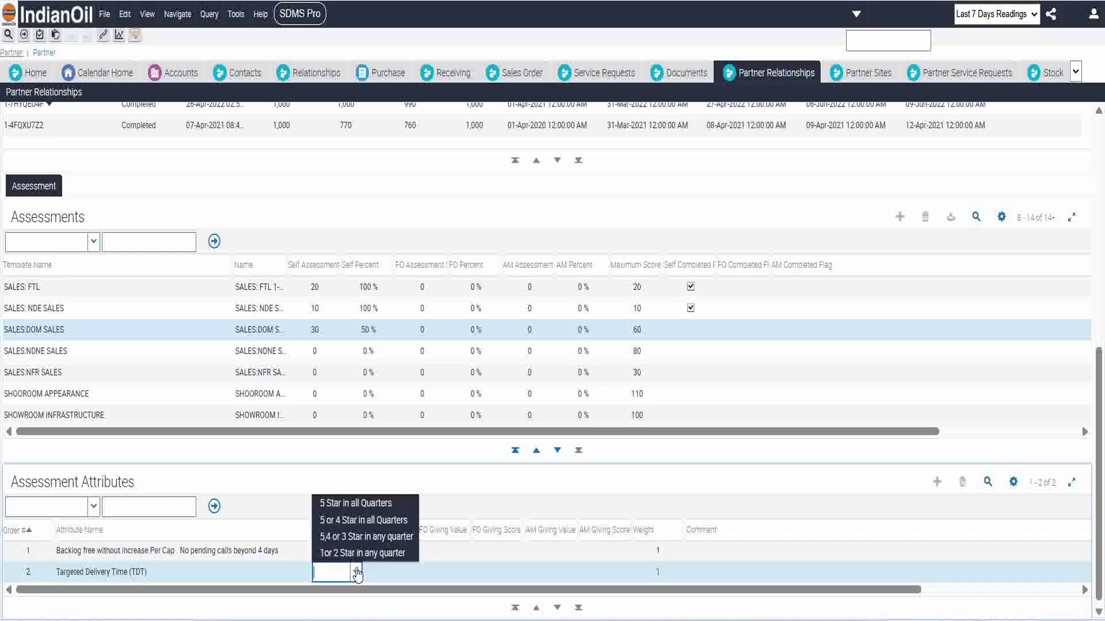
{"action": "left_click", "coordinate": [371, 505]}
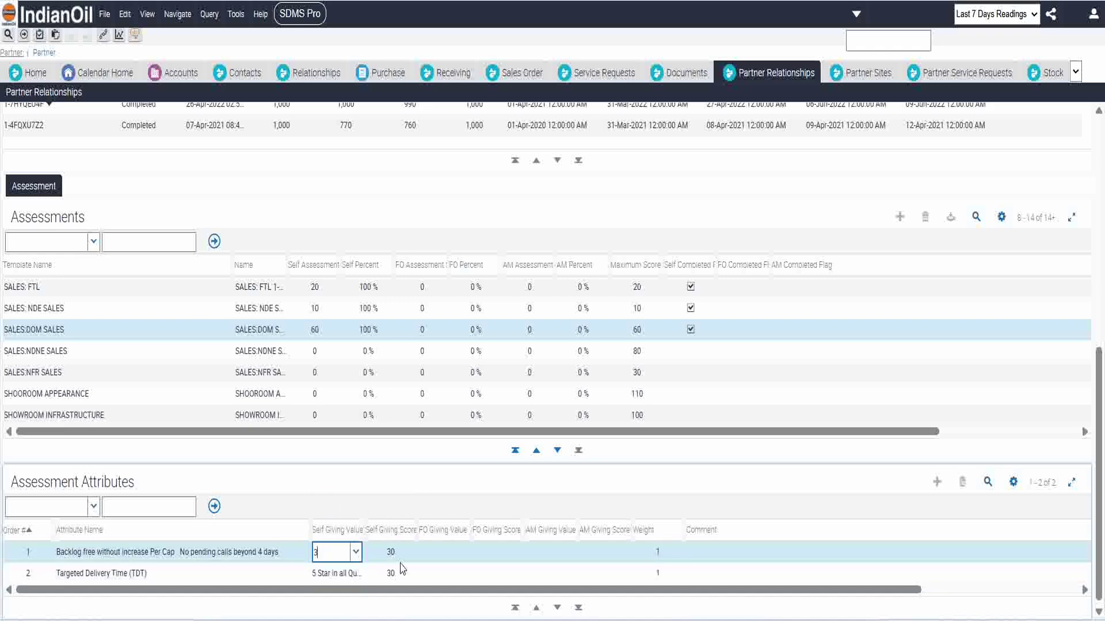
In the SALES:NDNE SALES assessment, set the Self Giving Value to >80% for both the ND customer mobile number updation and customer discounts attributes.
{"action": "left_click", "coordinate": [304, 356]}
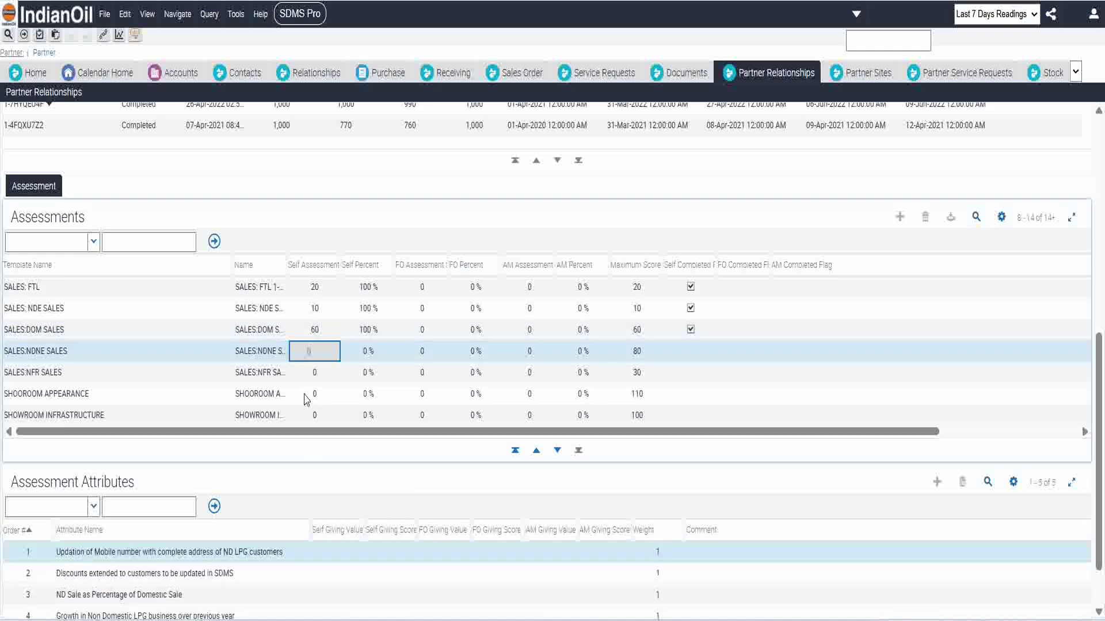
{"action": "left_click", "coordinate": [332, 553]}
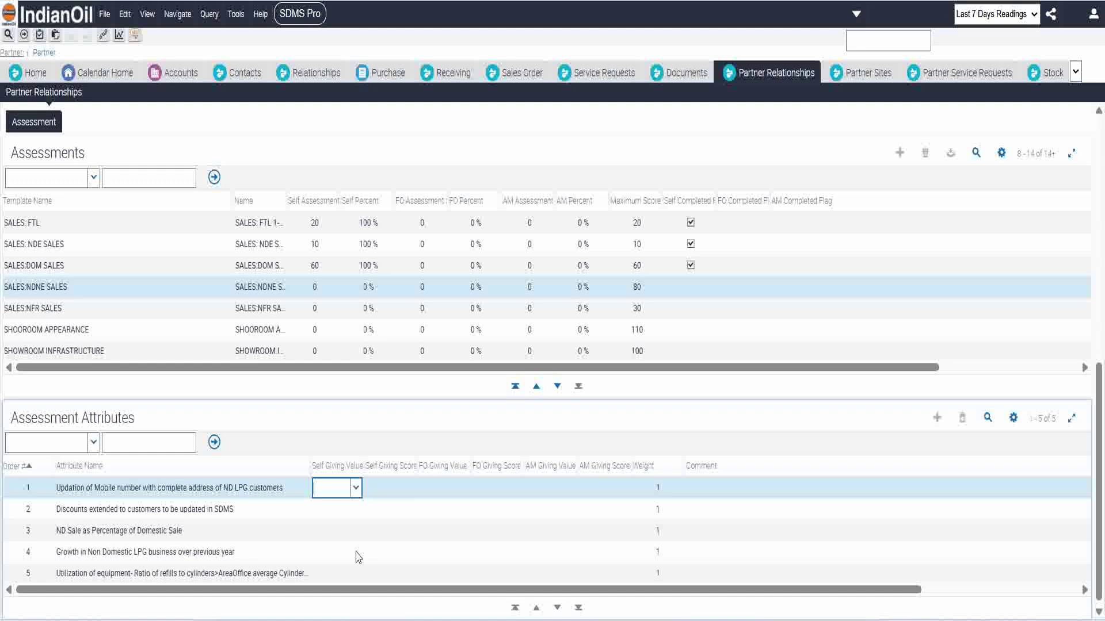
{"action": "left_click", "coordinate": [355, 488]}
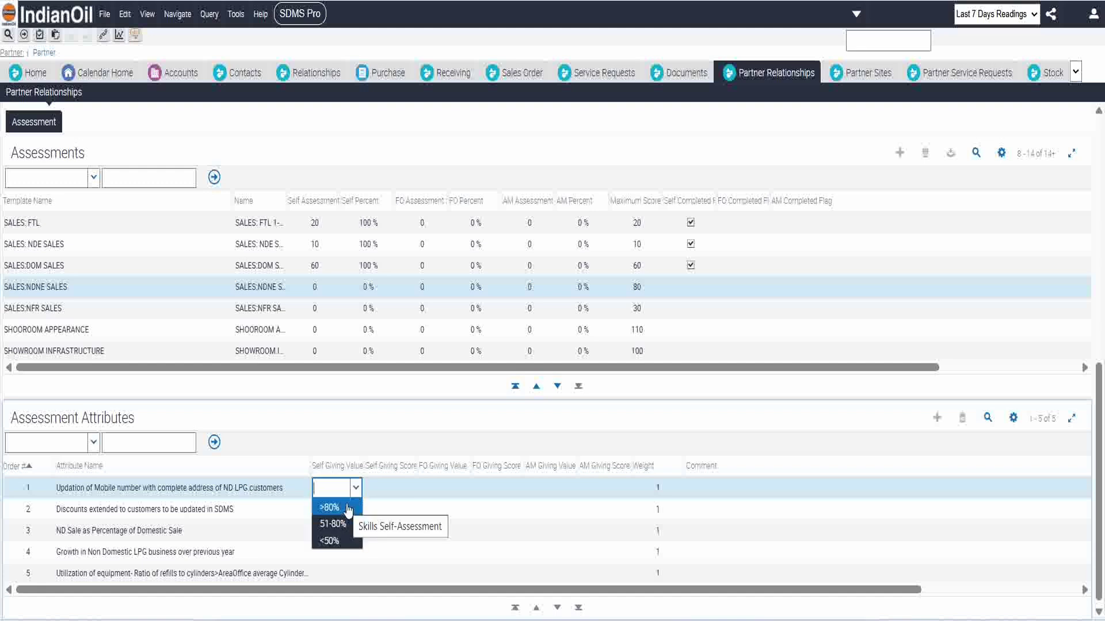
{"action": "left_click", "coordinate": [348, 508]}
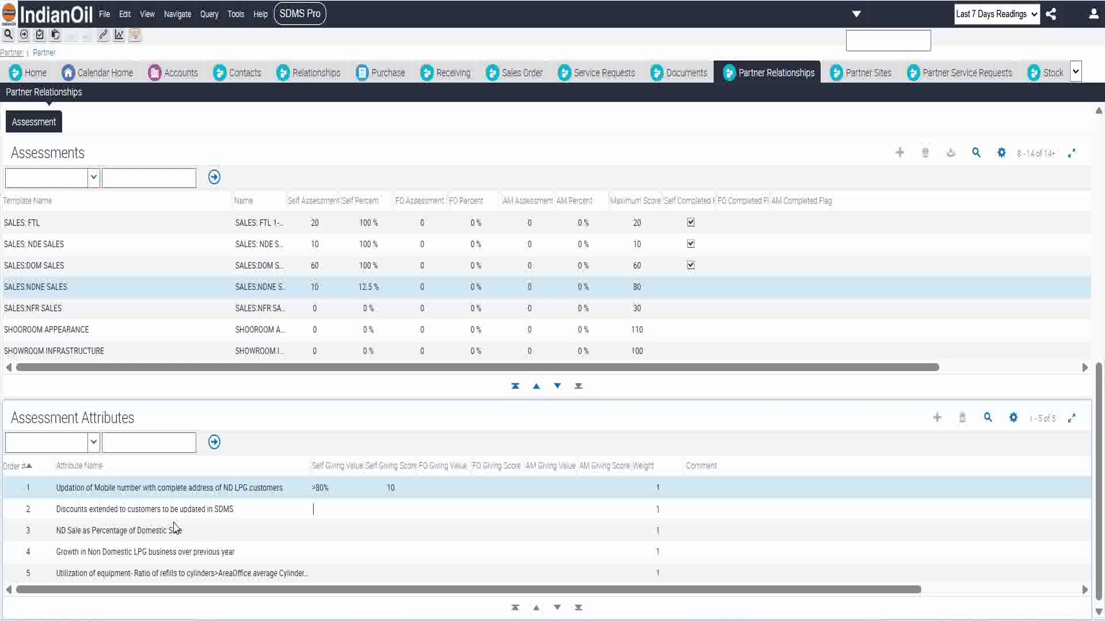
{"action": "left_click", "coordinate": [101, 518]}
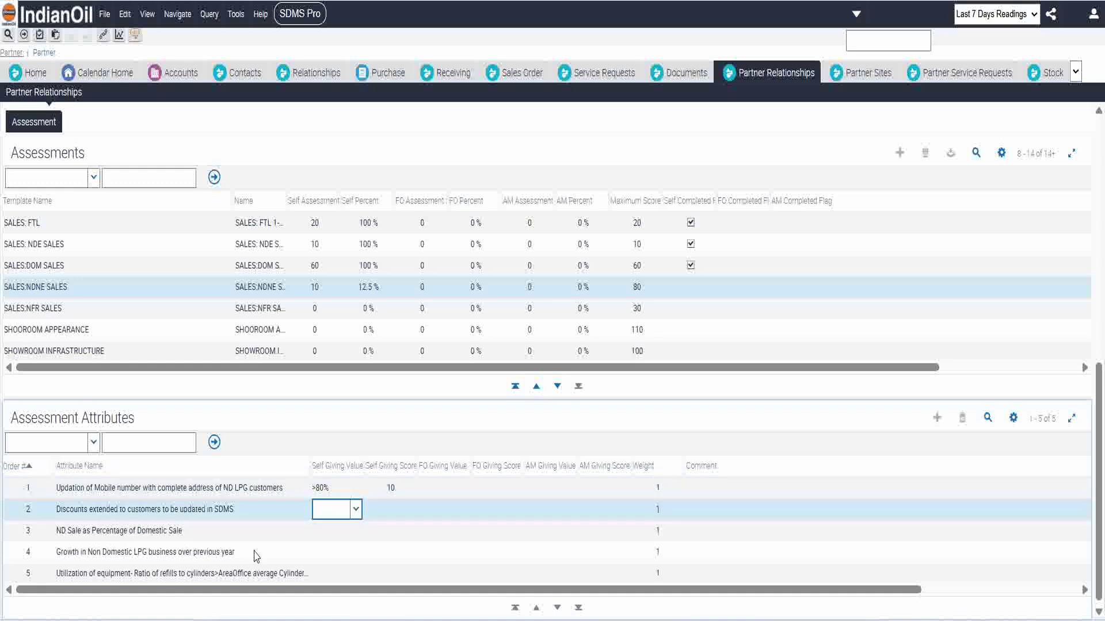
{"action": "left_click", "coordinate": [356, 510]}
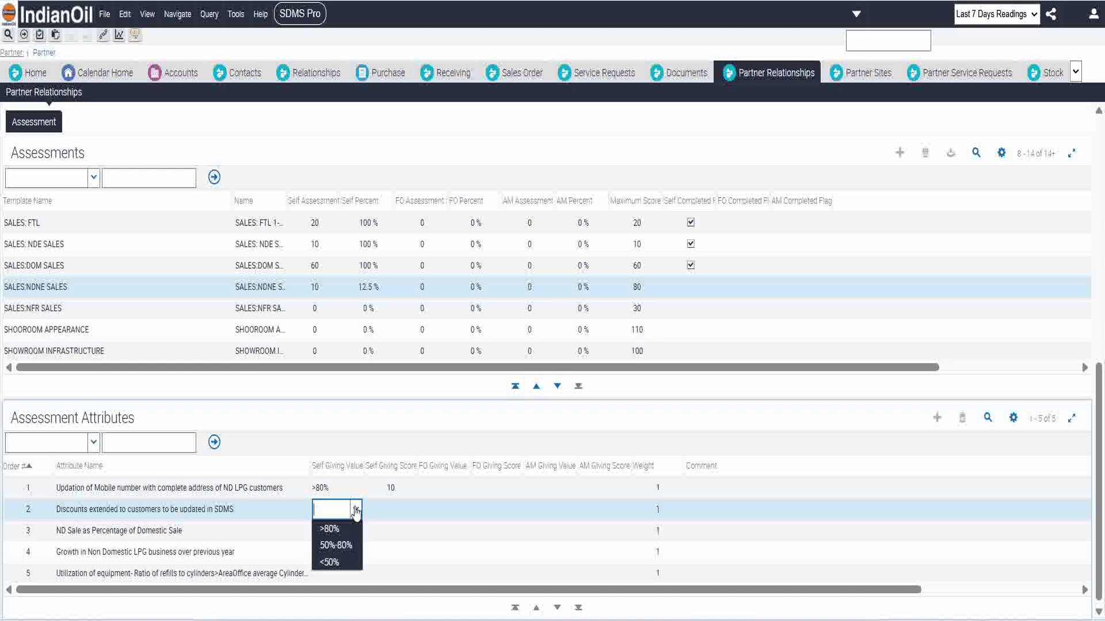
{"action": "left_click", "coordinate": [351, 532]}
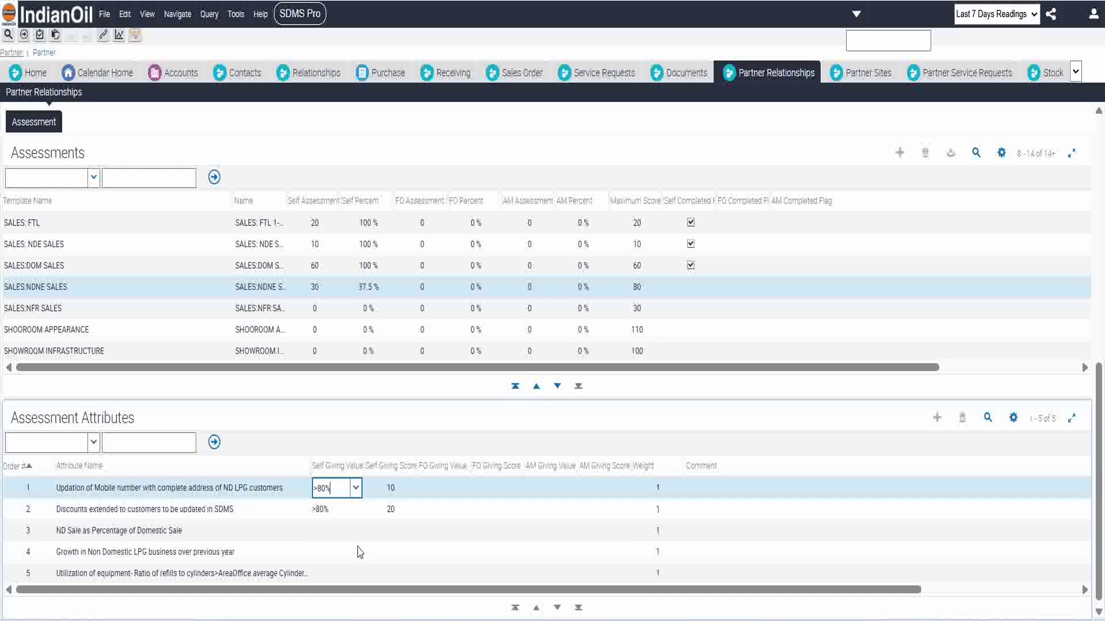
Set the Self Giving Value to >6% for ND sale as percentage of domestic sale and to 2 for growth in non-domestic LPG business.
{"action": "left_click", "coordinate": [334, 531]}
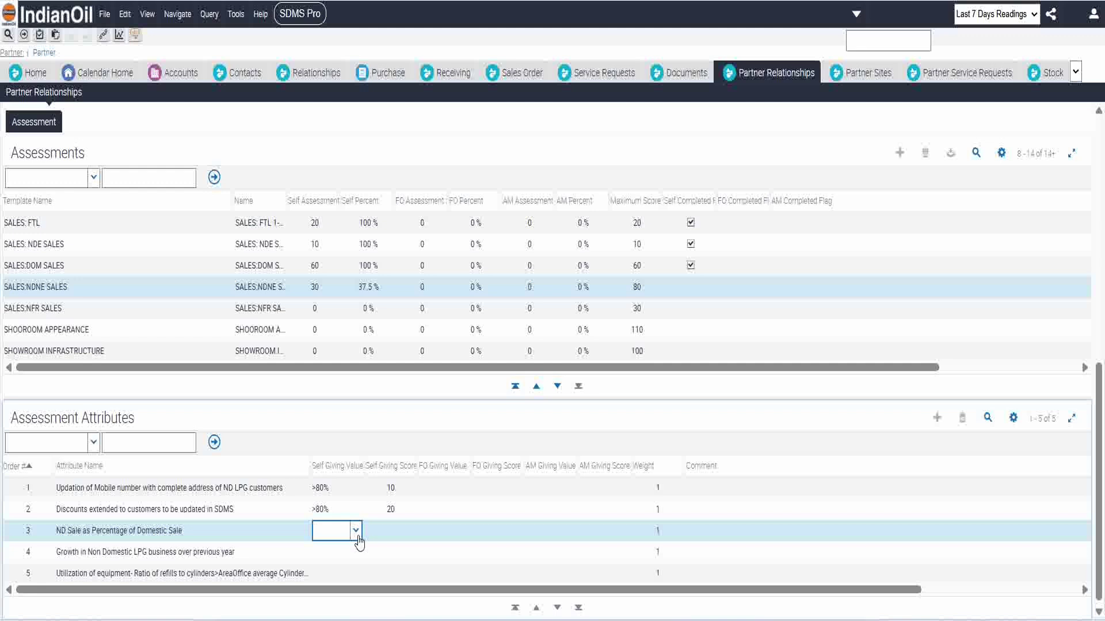
{"action": "left_click", "coordinate": [357, 537]}
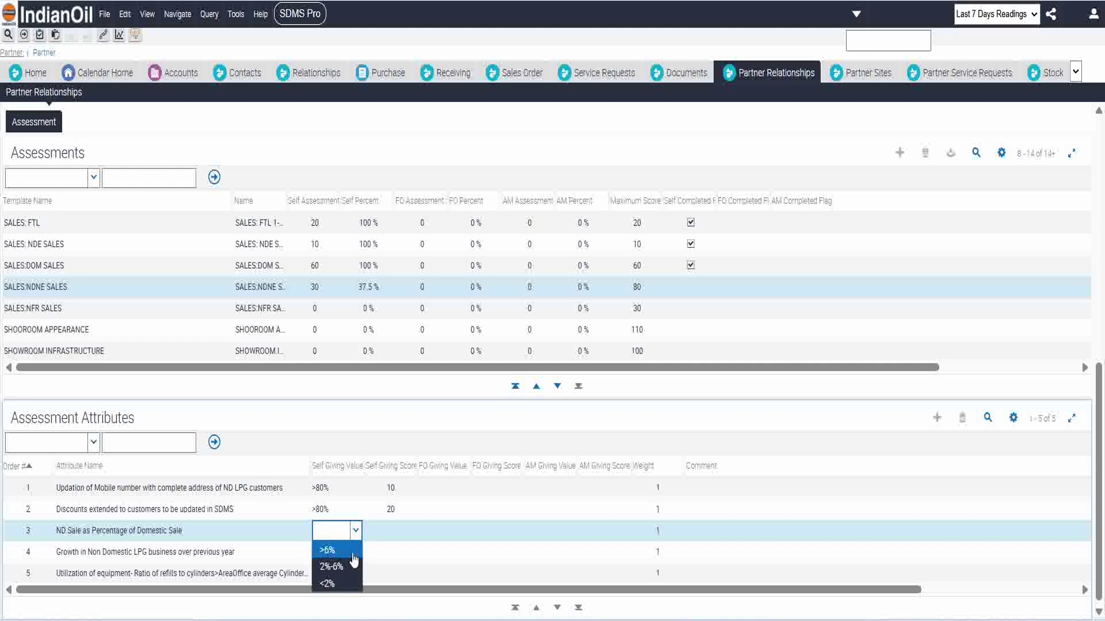
{"action": "left_click", "coordinate": [348, 551]}
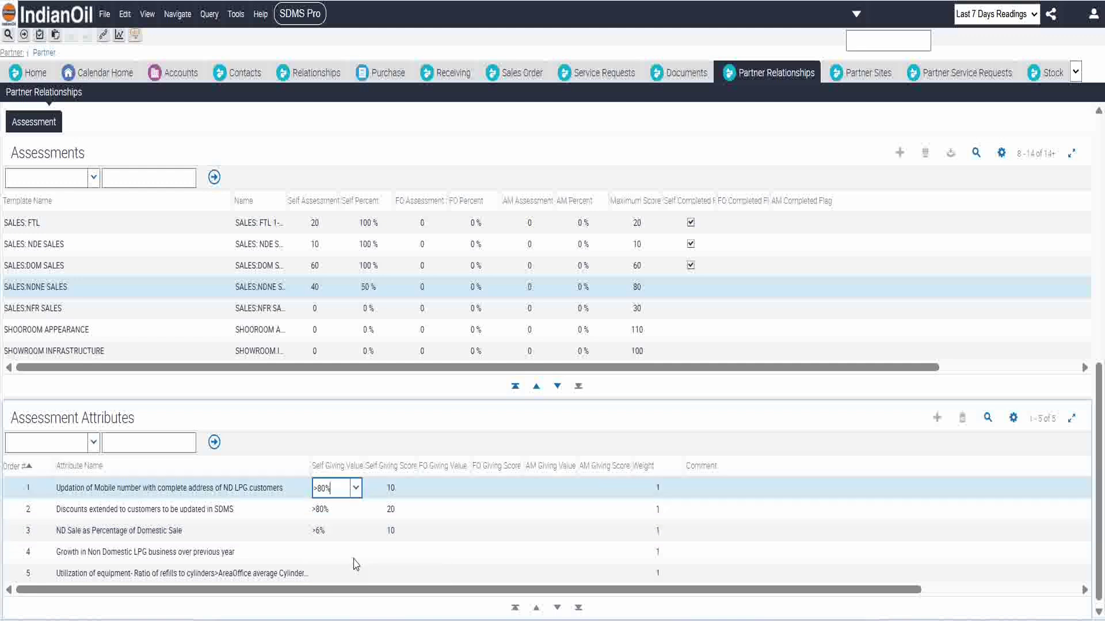
{"action": "left_click", "coordinate": [330, 556]}
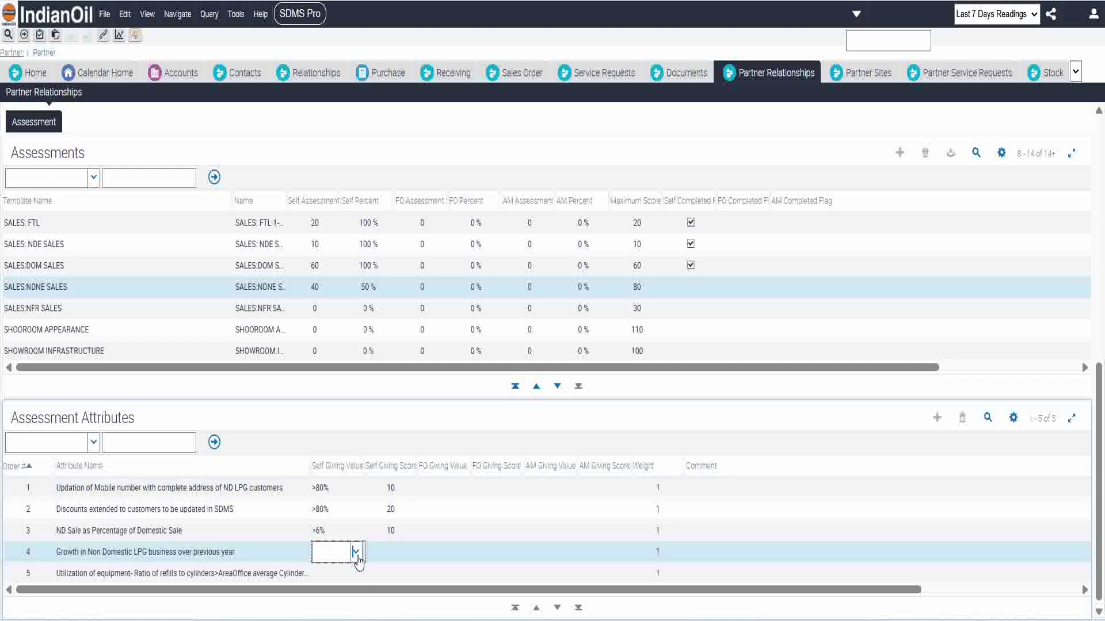
{"action": "left_click", "coordinate": [354, 552]}
{"action": "left_click", "coordinate": [346, 572]}
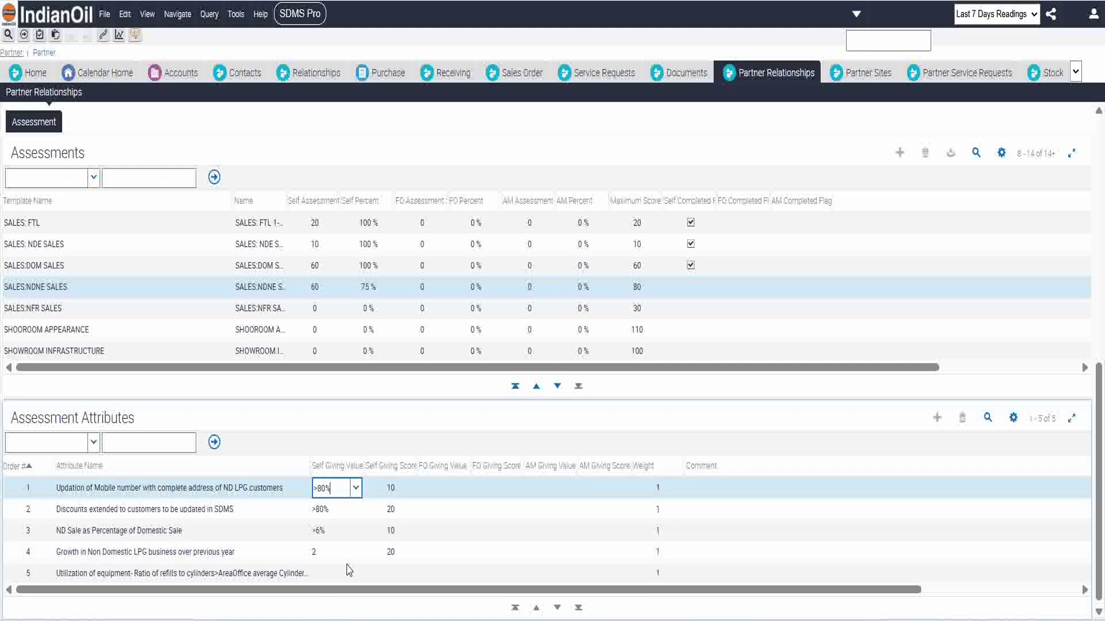
Set the Self Giving Value of the utilization of equipment attribute to >2.
{"action": "left_click", "coordinate": [345, 573]}
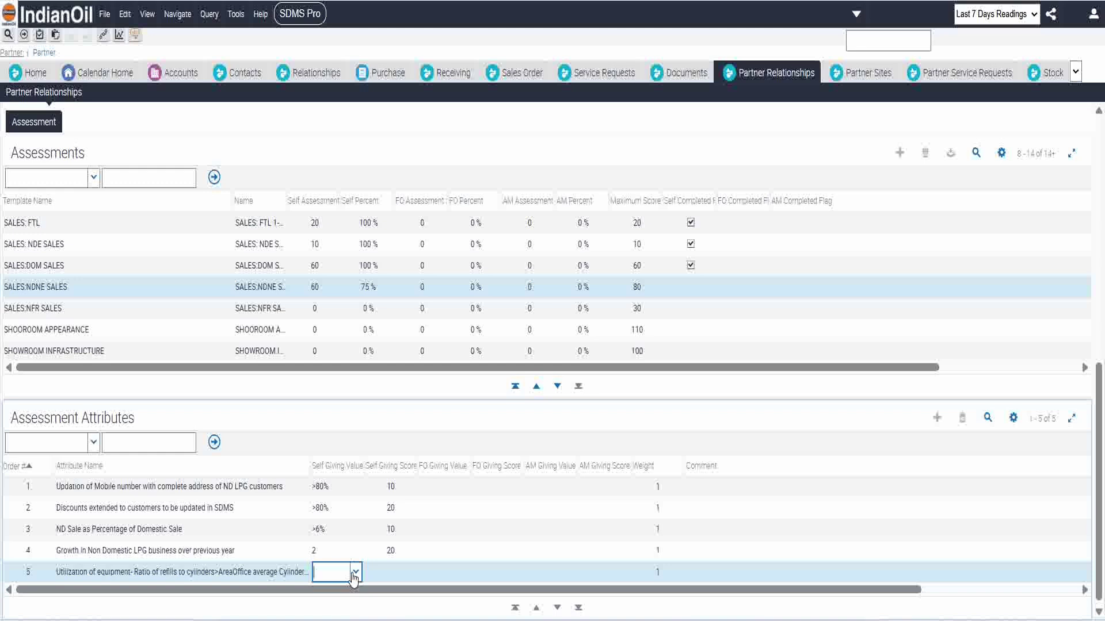
{"action": "left_click", "coordinate": [355, 572]}
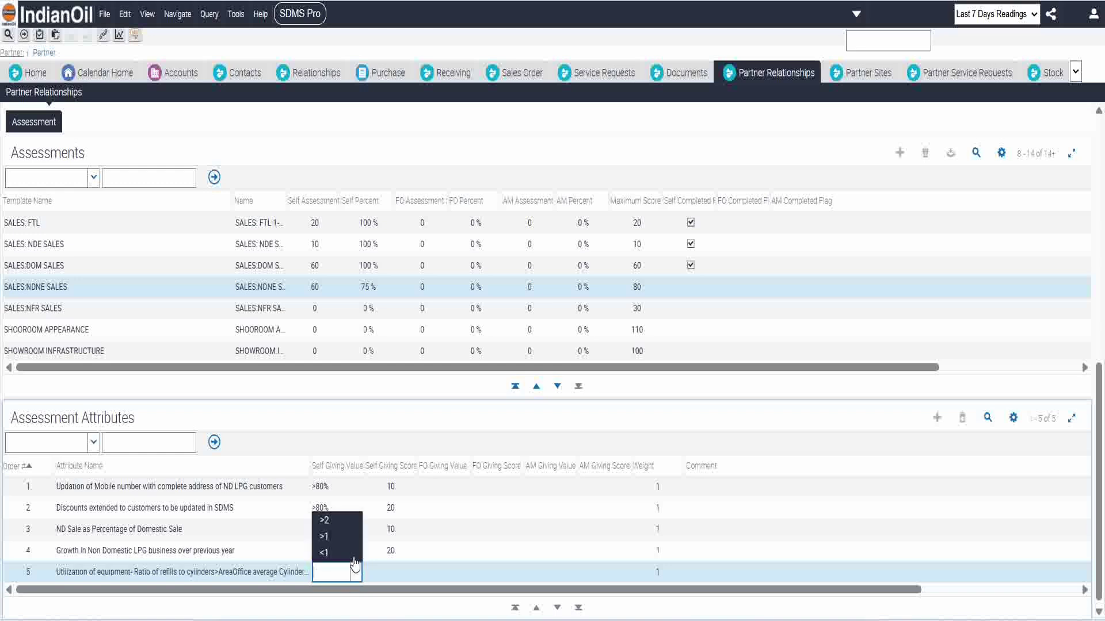
{"action": "left_click", "coordinate": [343, 526]}
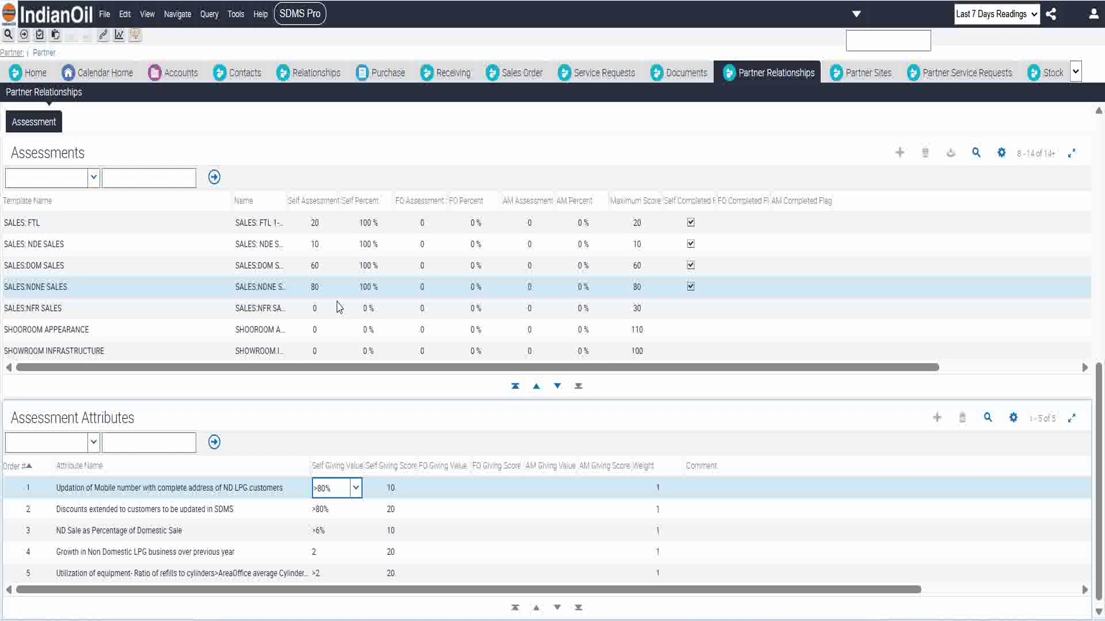
In the SALES:NFR SALES assessment, set the Self Giving Value for growth over last year to More than Last Year.
{"action": "left_click", "coordinate": [303, 312]}
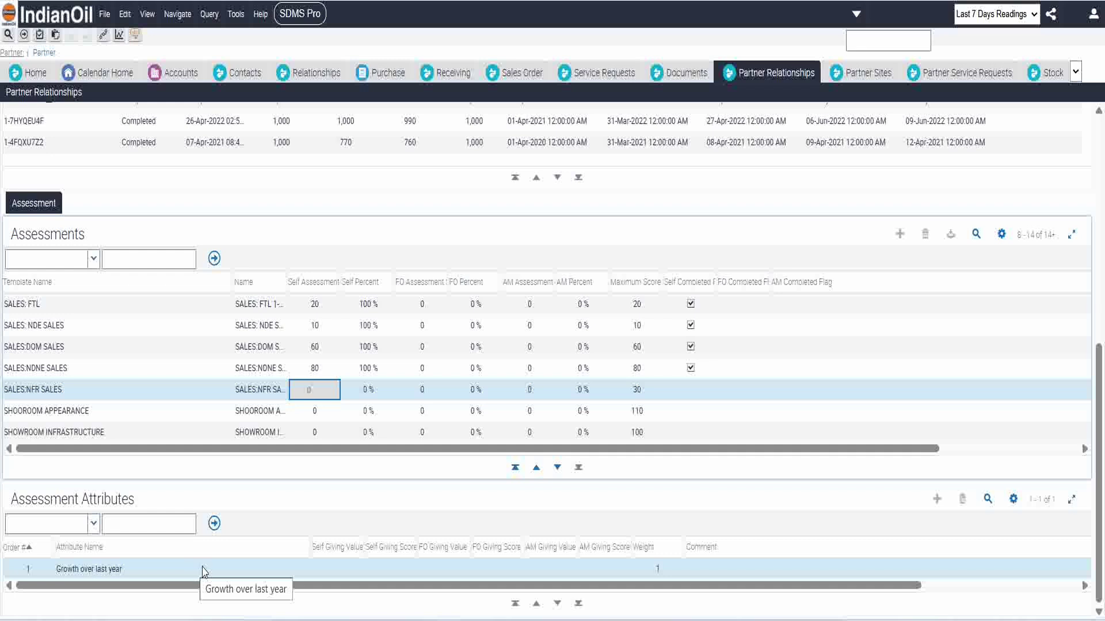
{"action": "left_click", "coordinate": [344, 569]}
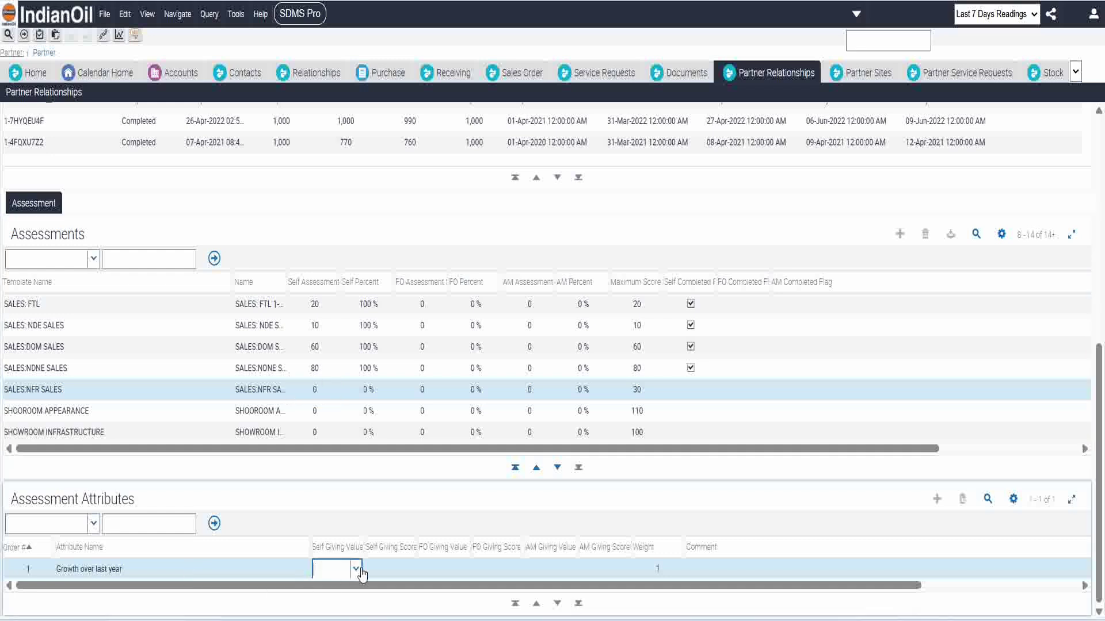
{"action": "left_click", "coordinate": [356, 570]}
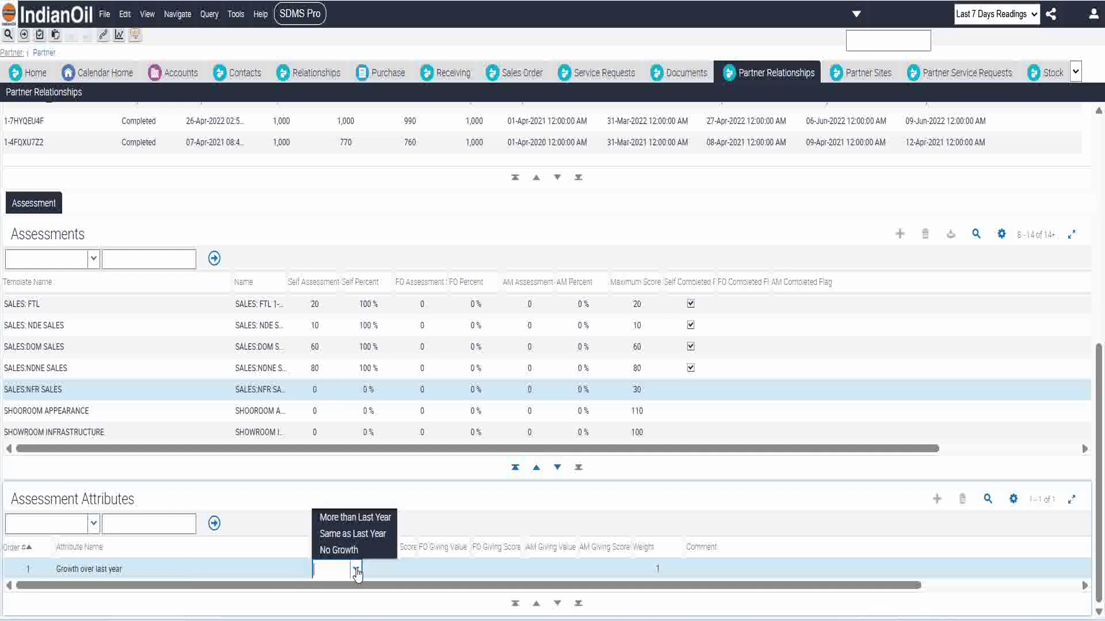
{"action": "left_click", "coordinate": [379, 519]}
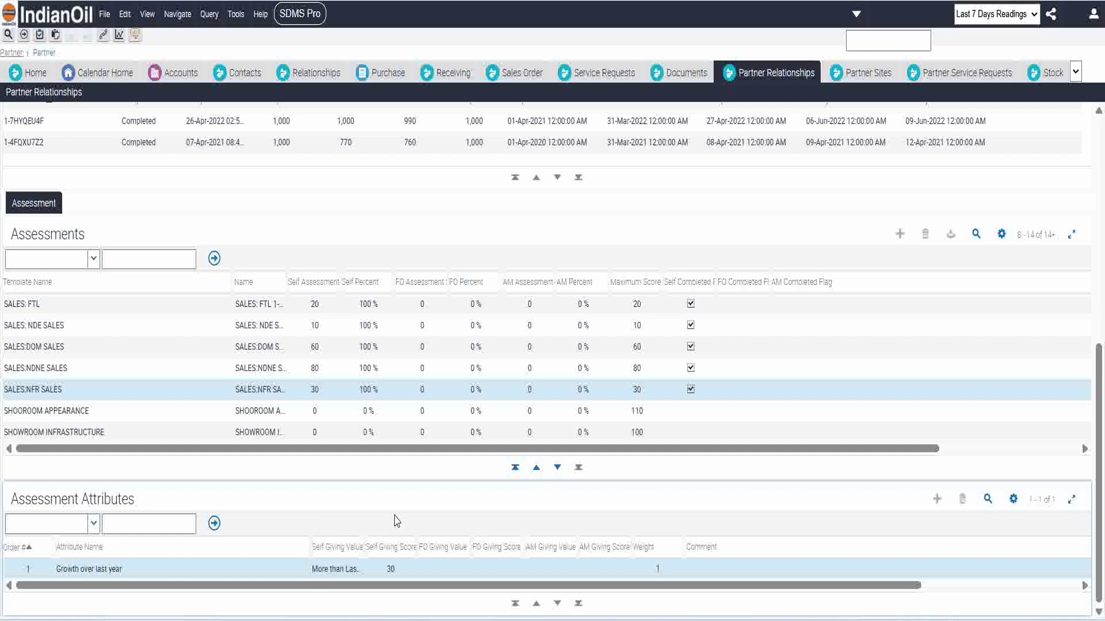
In the SHOOROOM APPEARANCE assessment, set the Self Giving Value to 1 for both the sign board and standard display attributes.
{"action": "left_click", "coordinate": [338, 410]}
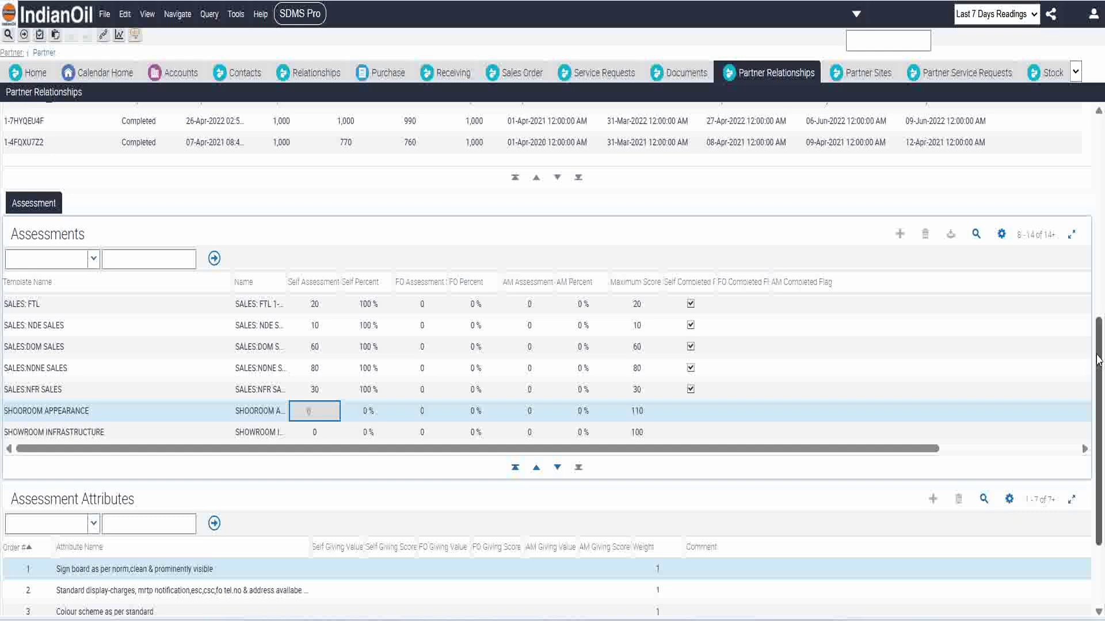
{"action": "scroll", "coordinate": [1096, 359], "scroll_direction": "down", "scroll_amount": 2}
{"action": "left_click", "coordinate": [336, 448]}
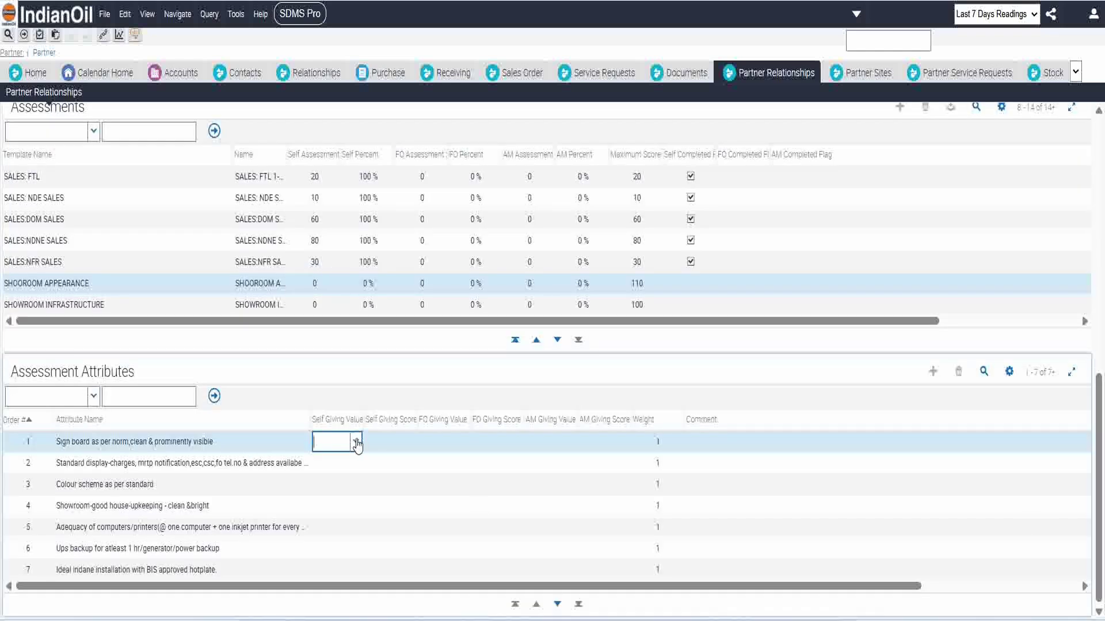
{"action": "left_click", "coordinate": [356, 442]}
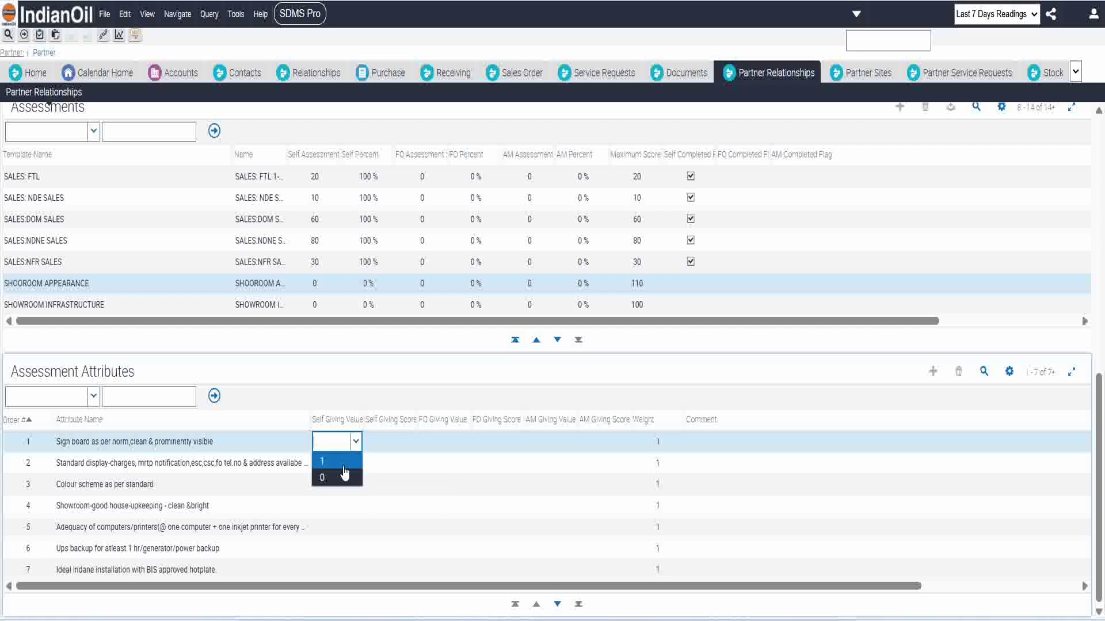
{"action": "left_click", "coordinate": [349, 464]}
{"action": "left_click", "coordinate": [349, 465]}
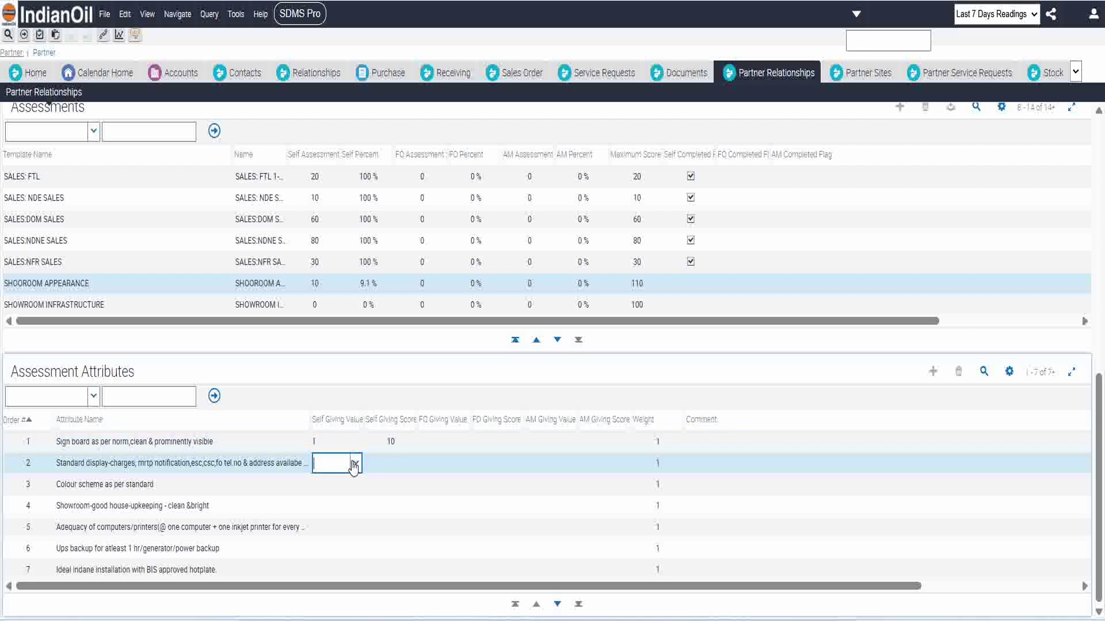
{"action": "left_click", "coordinate": [356, 463]}
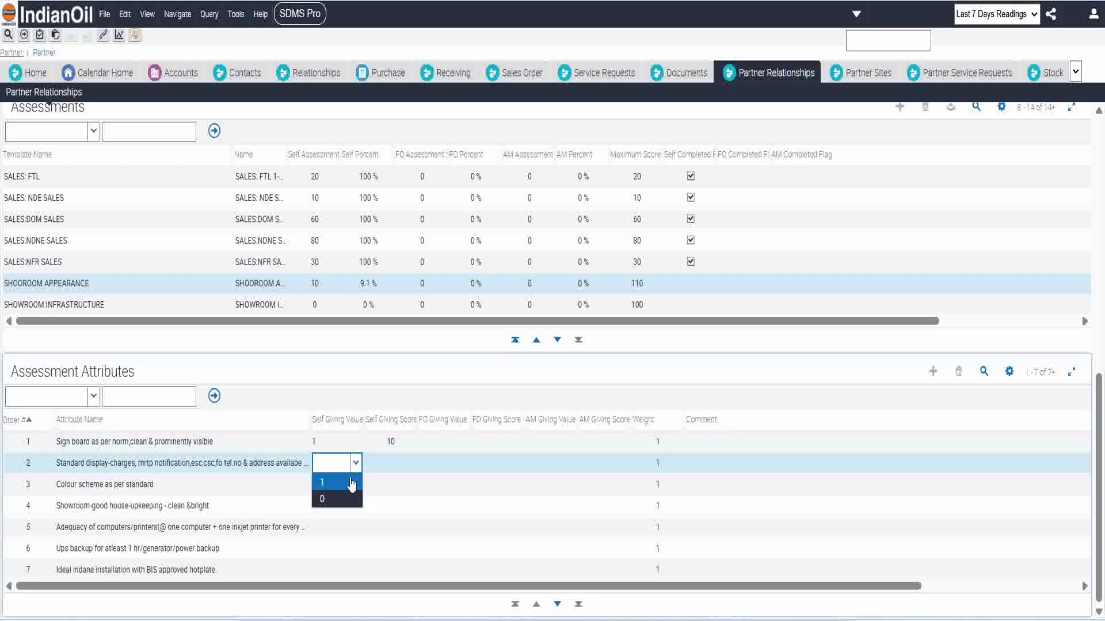
{"action": "left_click", "coordinate": [352, 484]}
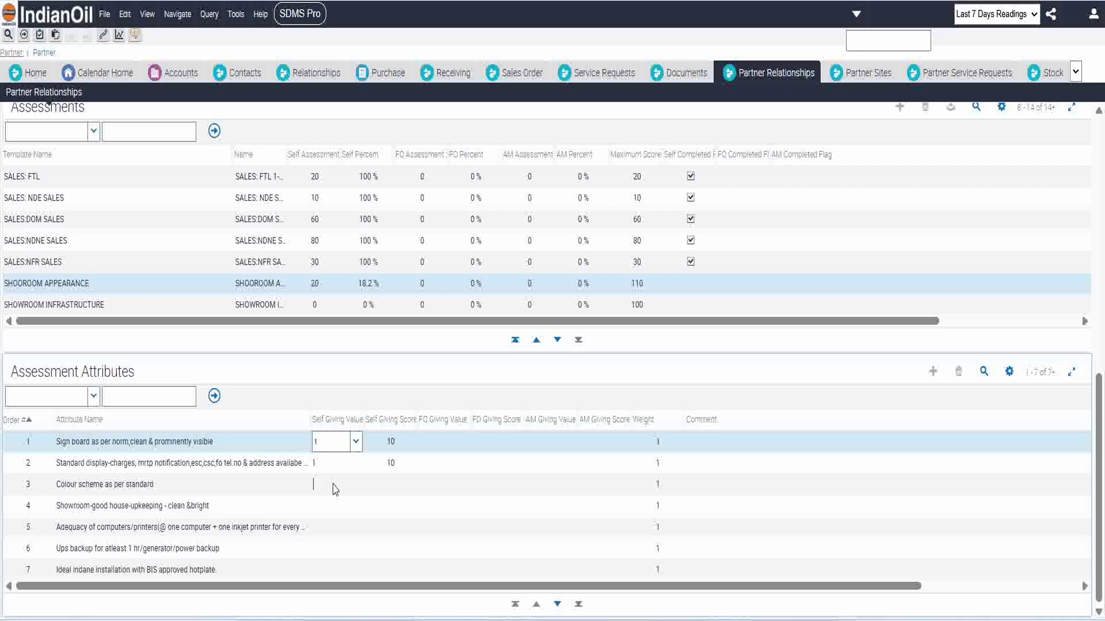
Set the Self Giving Value to 1 for both the standard colour scheme and showroom good house-upkeeping attributes.
{"action": "left_click", "coordinate": [335, 489]}
{"action": "left_click", "coordinate": [355, 488]}
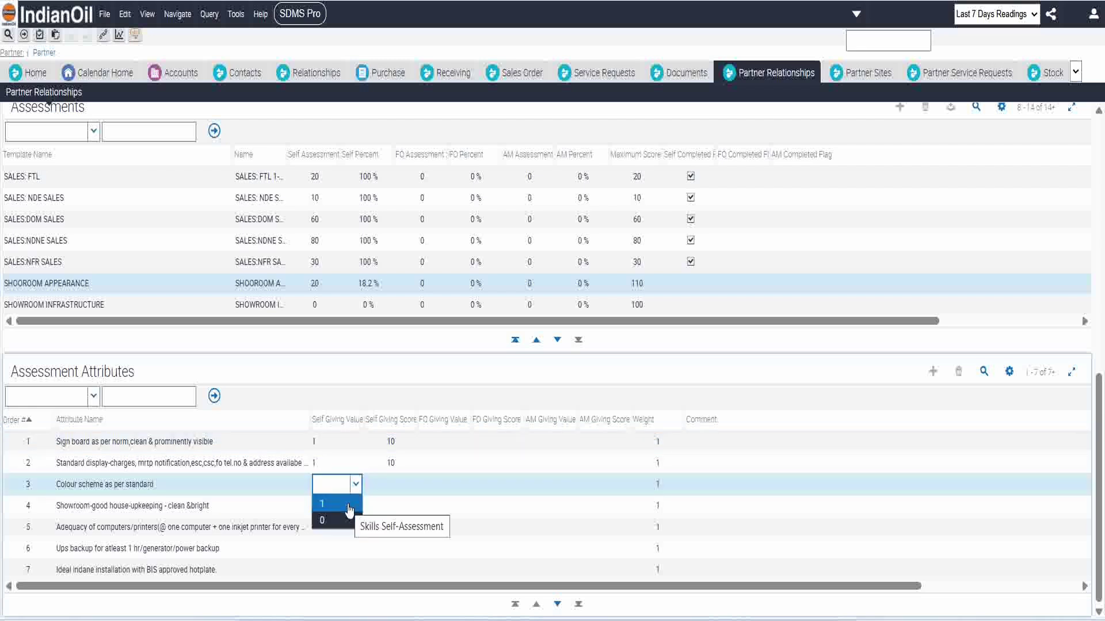
{"action": "left_click", "coordinate": [350, 504]}
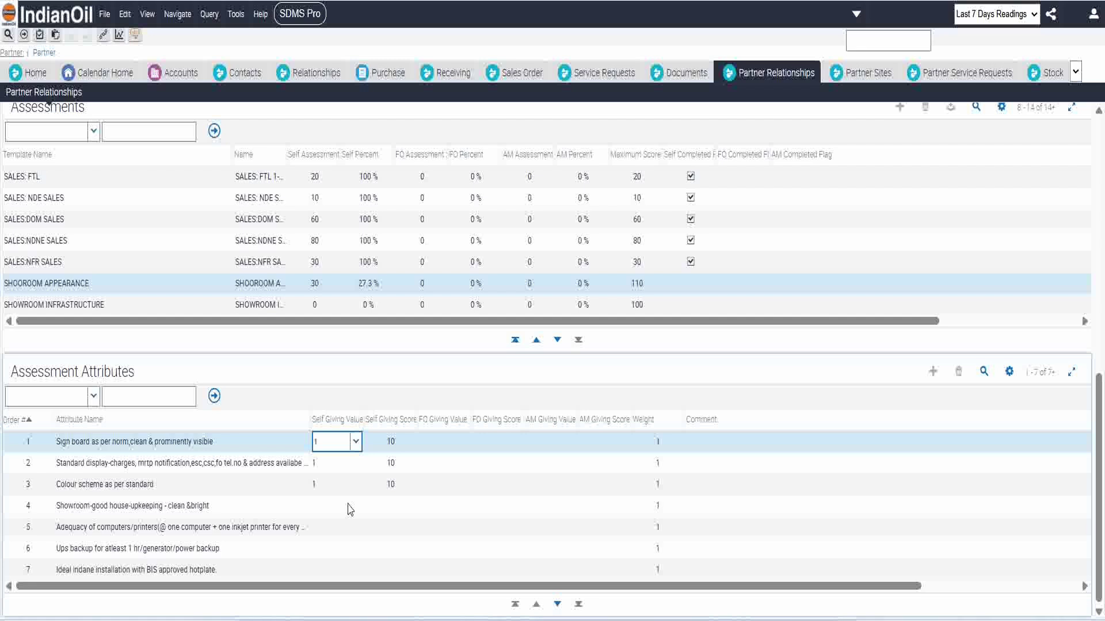
{"action": "left_click", "coordinate": [333, 506]}
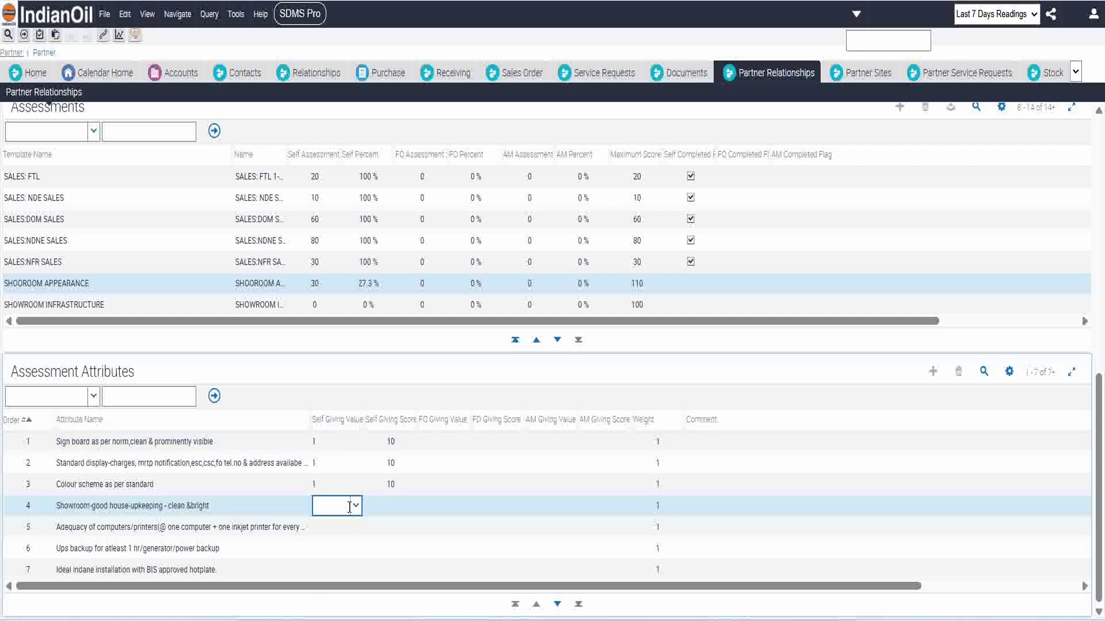
{"action": "left_click", "coordinate": [354, 506]}
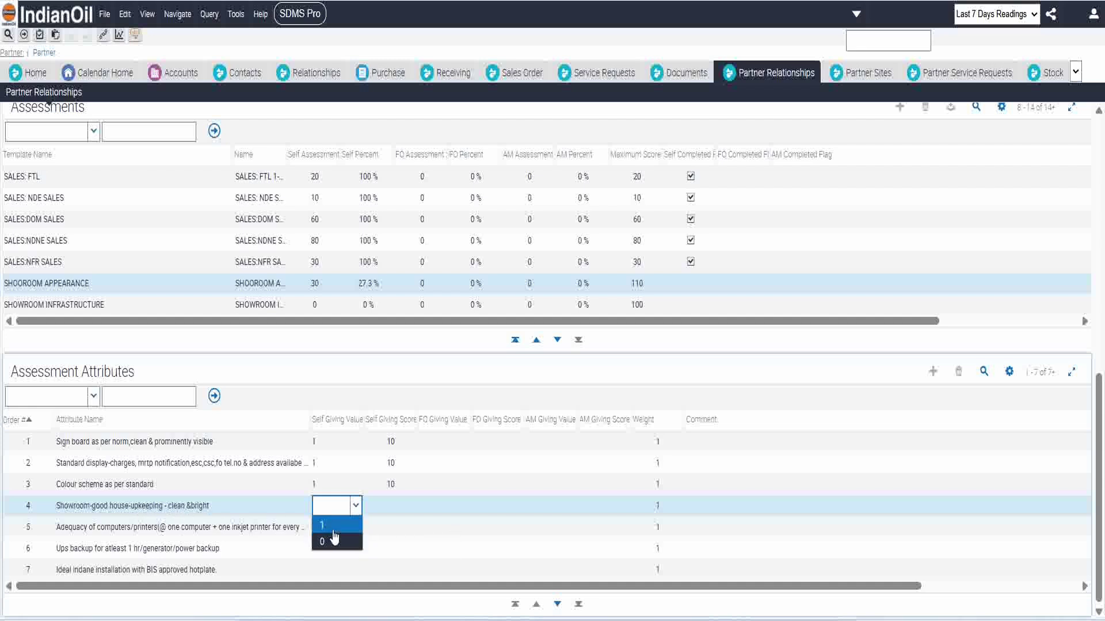
{"action": "left_click", "coordinate": [324, 525]}
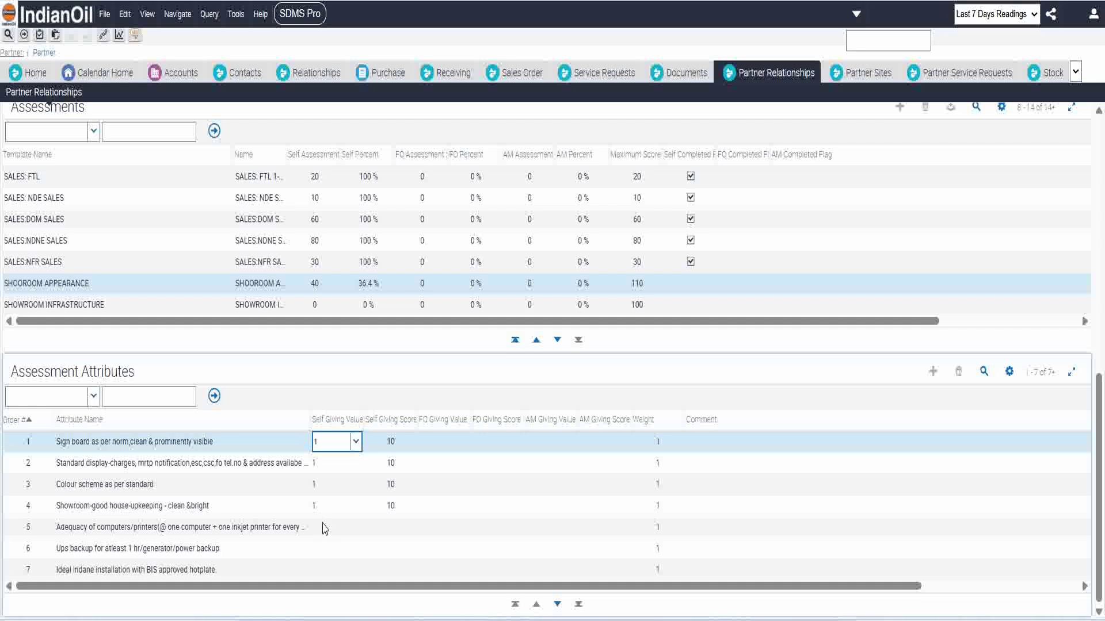
Set the Self Giving Value to 1 for both the adequacy of computers/printers and UPS/generator power backup attributes.
{"action": "left_click", "coordinate": [336, 528]}
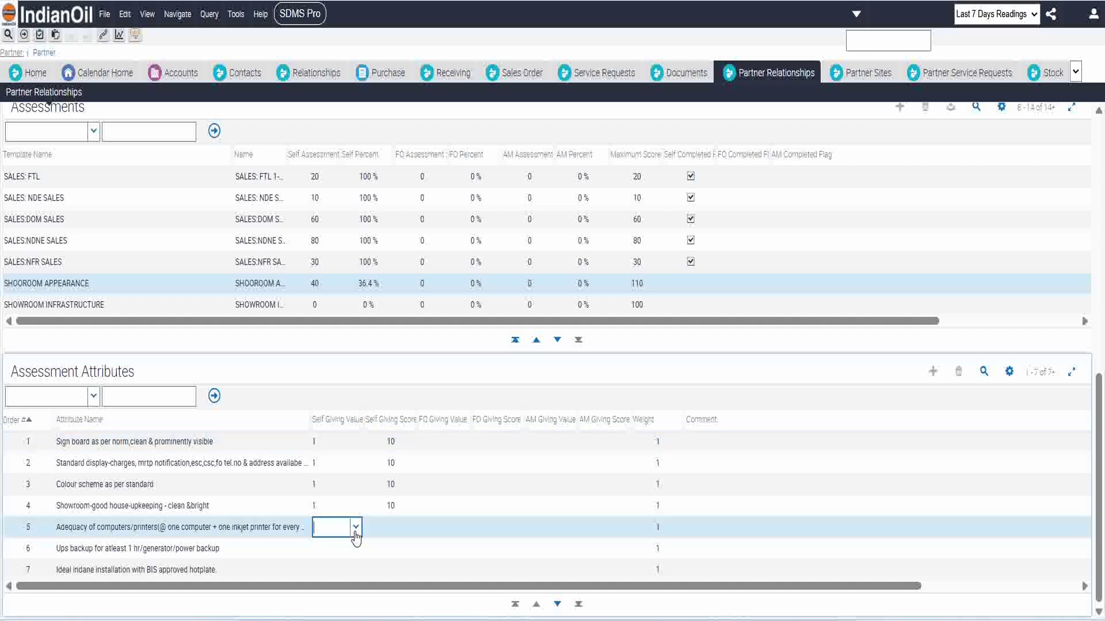
{"action": "left_click", "coordinate": [355, 528]}
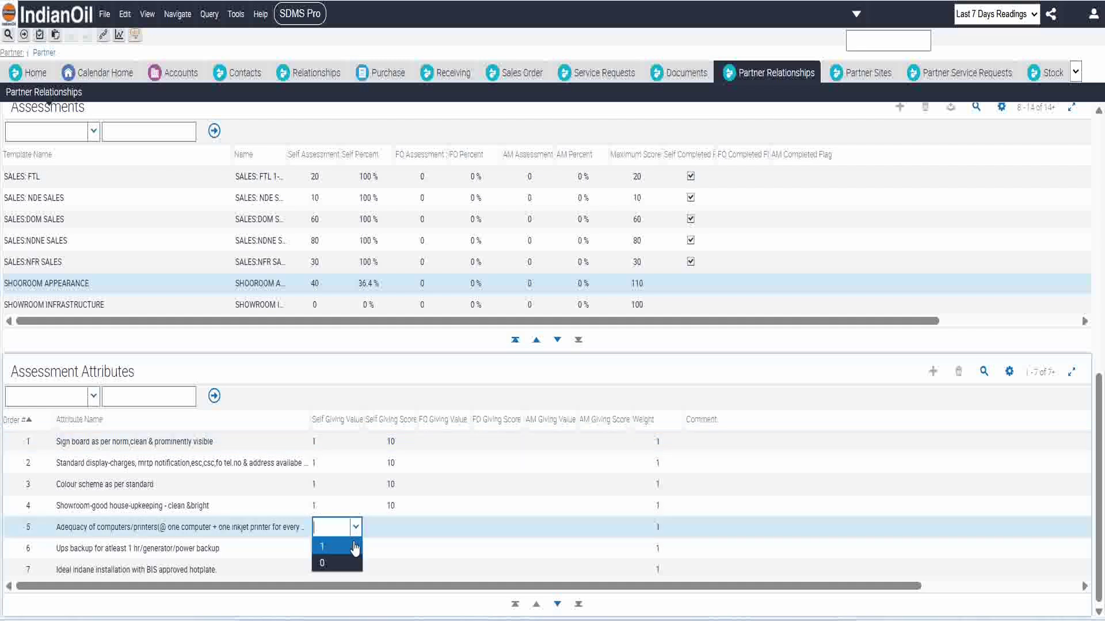
{"action": "left_click", "coordinate": [338, 548]}
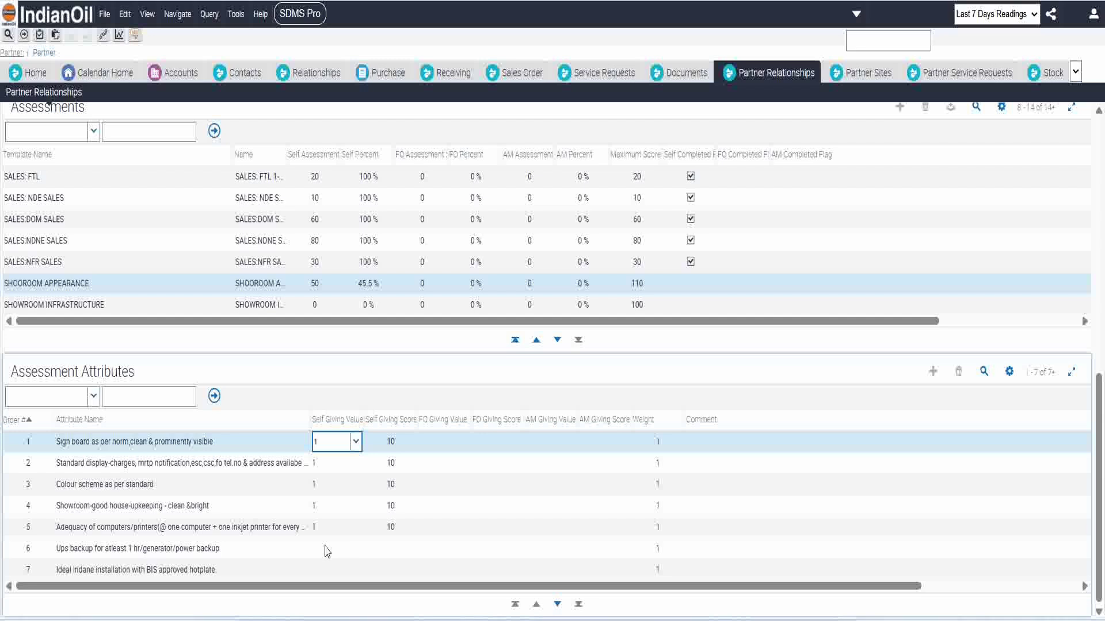
{"action": "left_click", "coordinate": [324, 549]}
{"action": "left_click", "coordinate": [355, 550]}
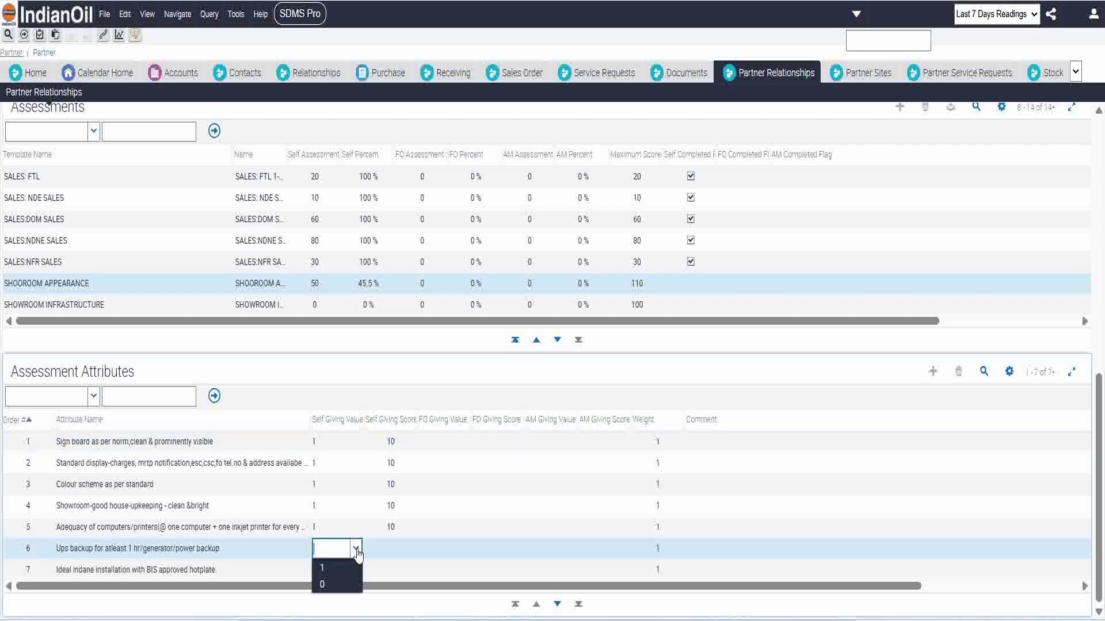
{"action": "left_click", "coordinate": [340, 568]}
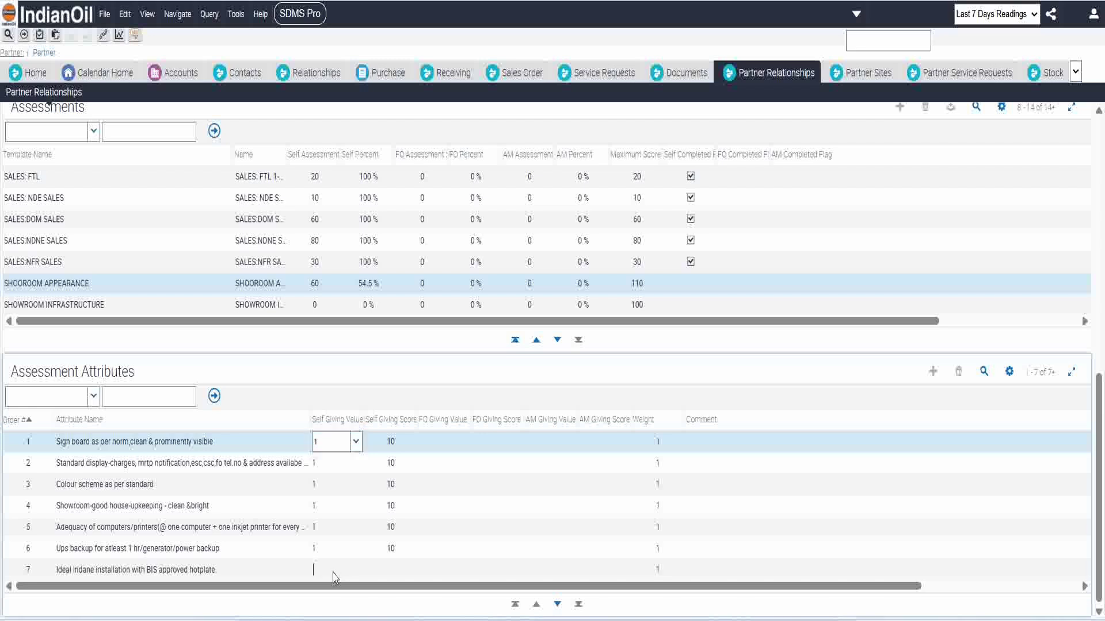
Set the Self Giving Value to 1 for the ideal Indane installation and star rated/BIS approved hotplate display attributes.
{"action": "left_click", "coordinate": [333, 572]}
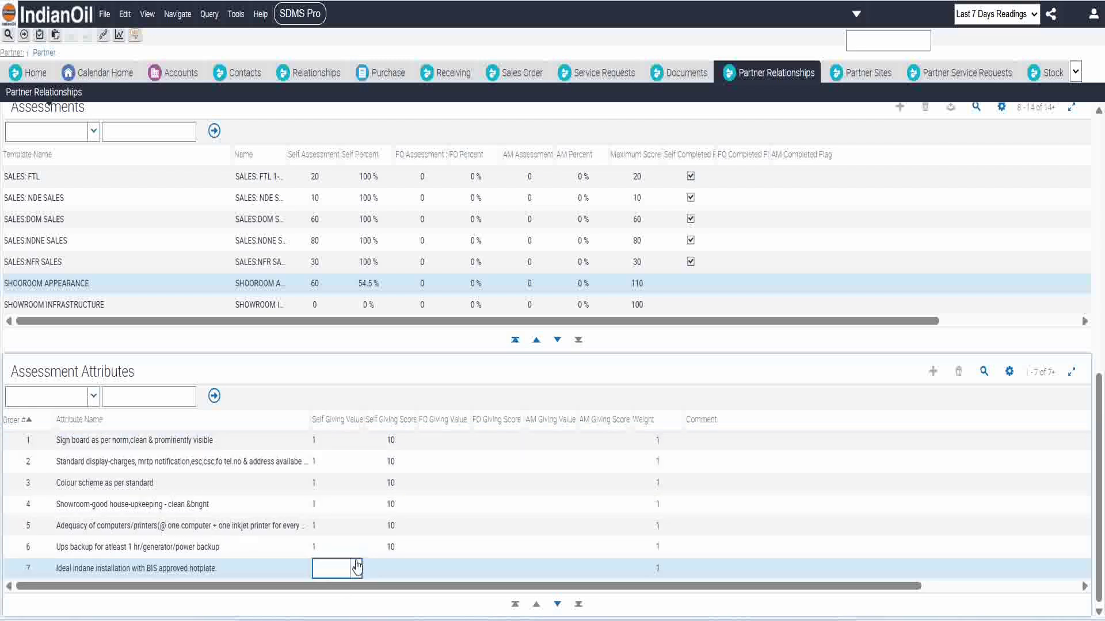
{"action": "left_click", "coordinate": [356, 568]}
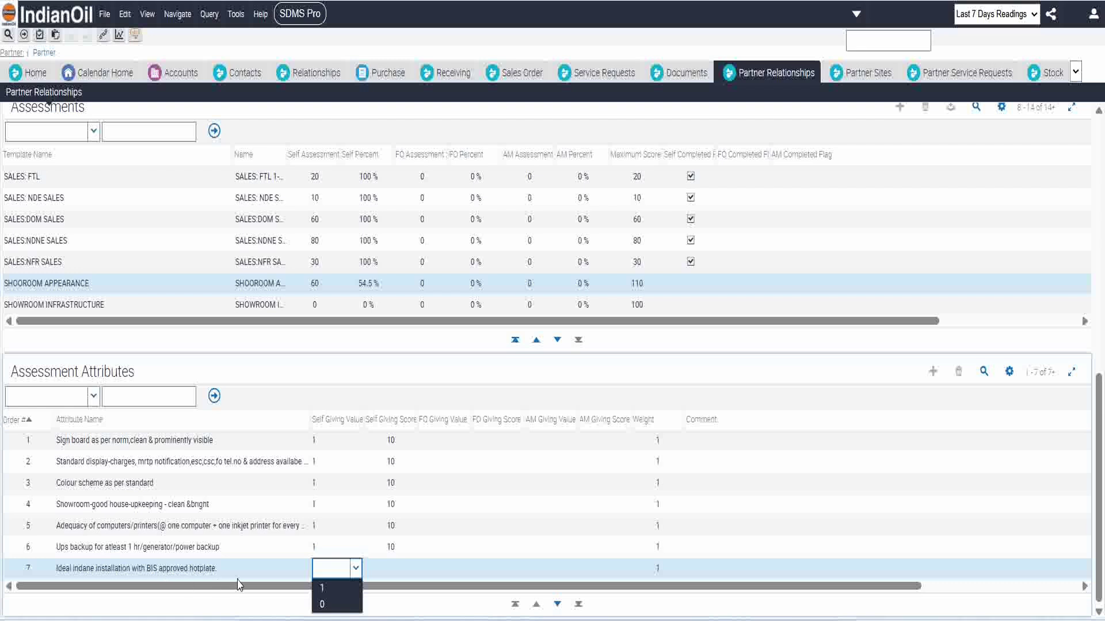
{"action": "left_click", "coordinate": [341, 593]}
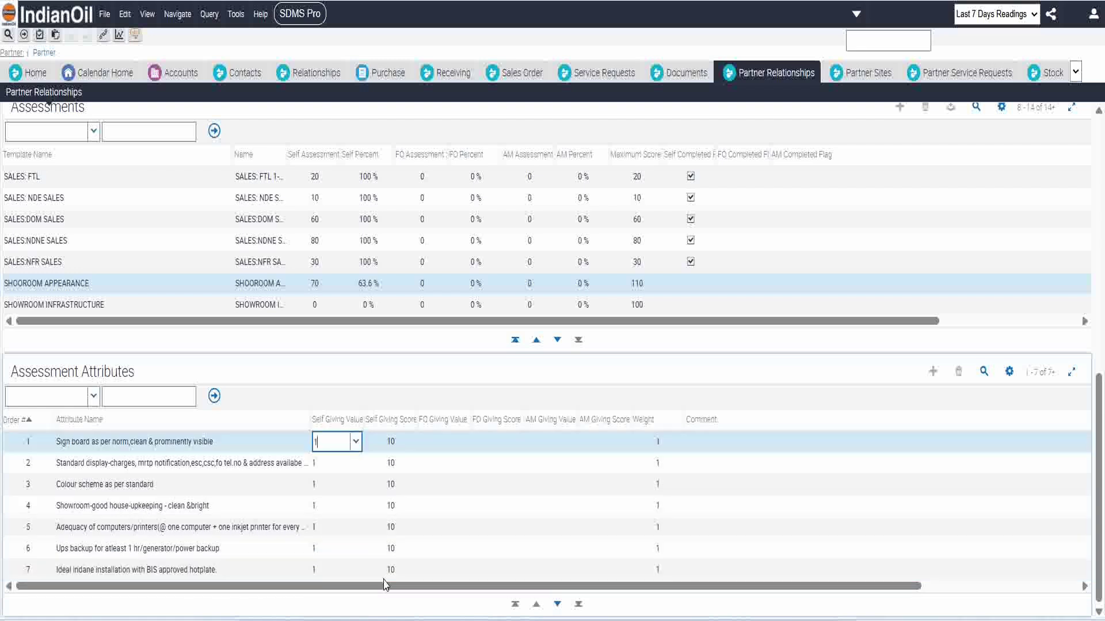
{"action": "left_click", "coordinate": [557, 604]}
{"action": "left_click", "coordinate": [332, 511]}
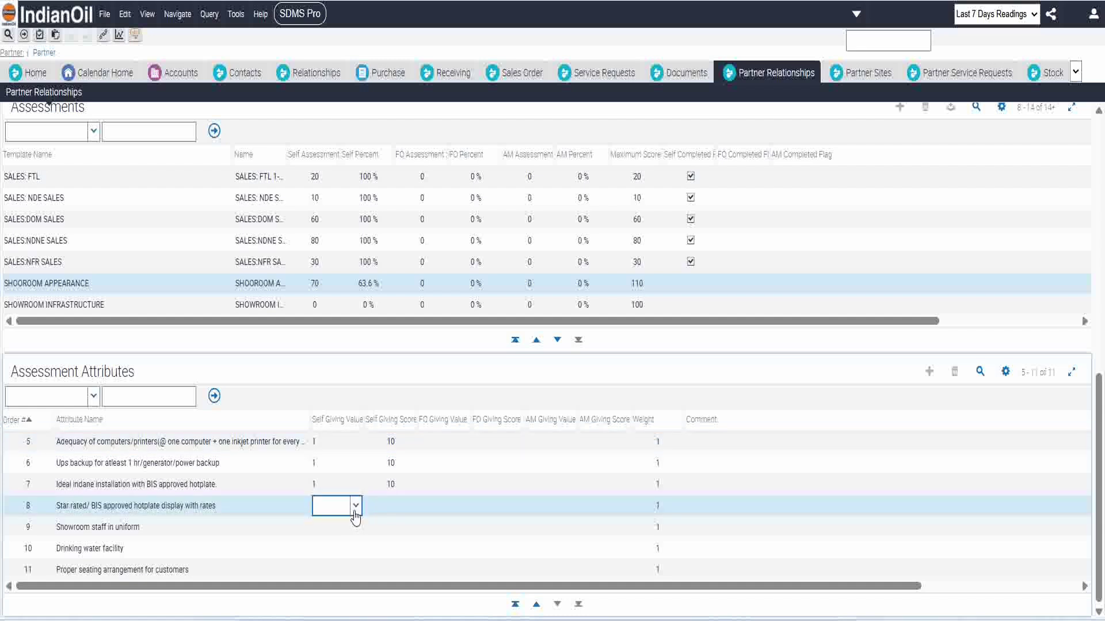
{"action": "left_click", "coordinate": [354, 511]}
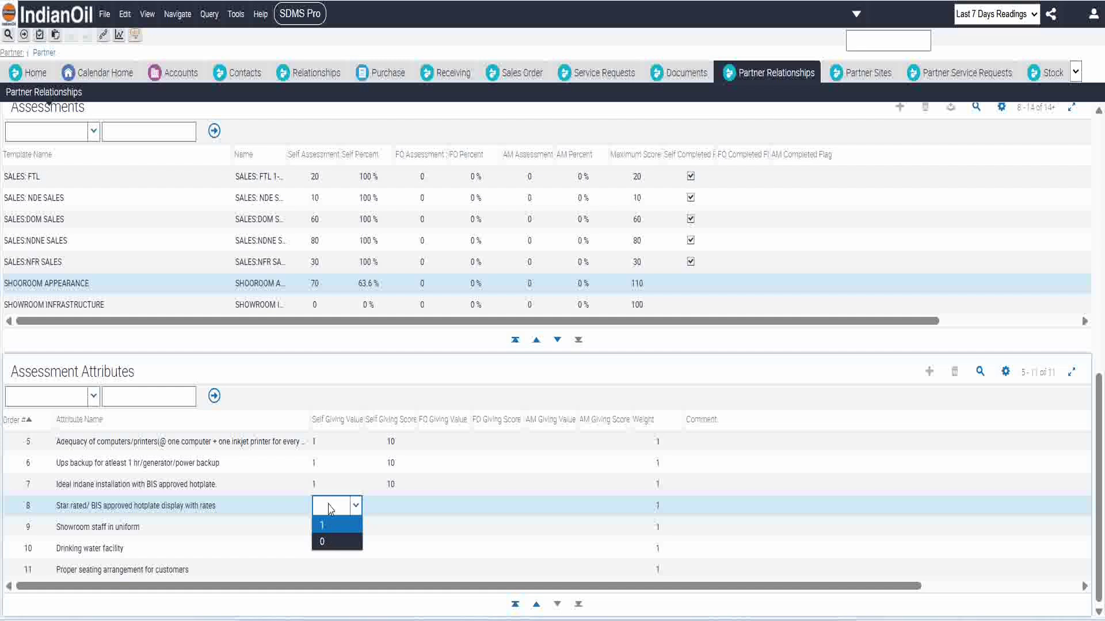
{"action": "left_click", "coordinate": [328, 525]}
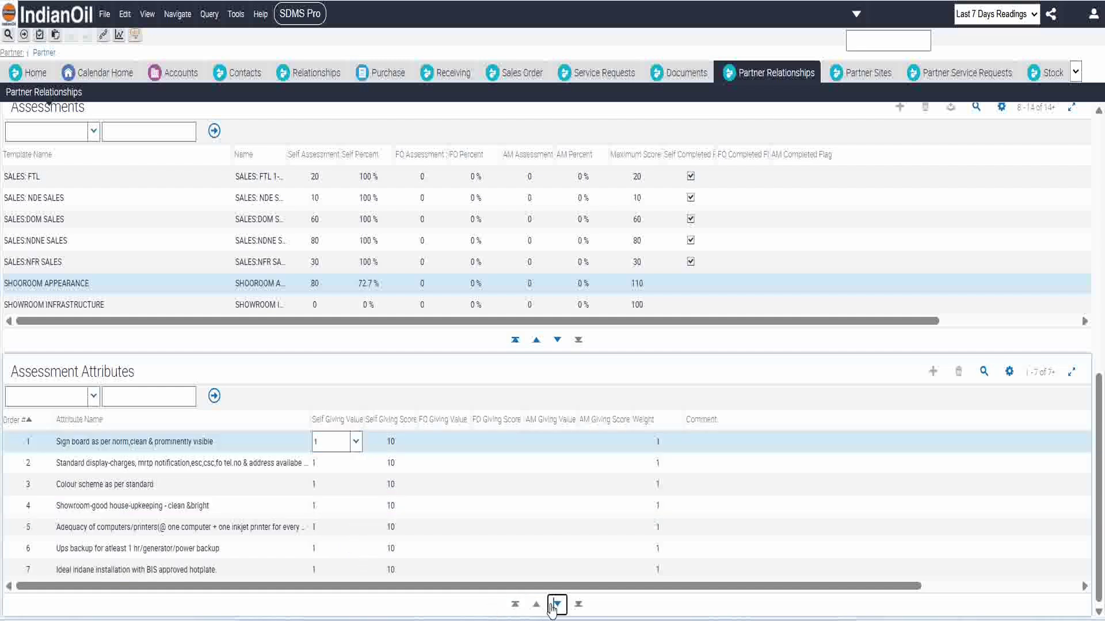
Set the Self Giving Value to 1 for both the showroom staff in uniform and drinking water facility attributes.
{"action": "left_click", "coordinate": [553, 607]}
{"action": "left_click", "coordinate": [326, 529]}
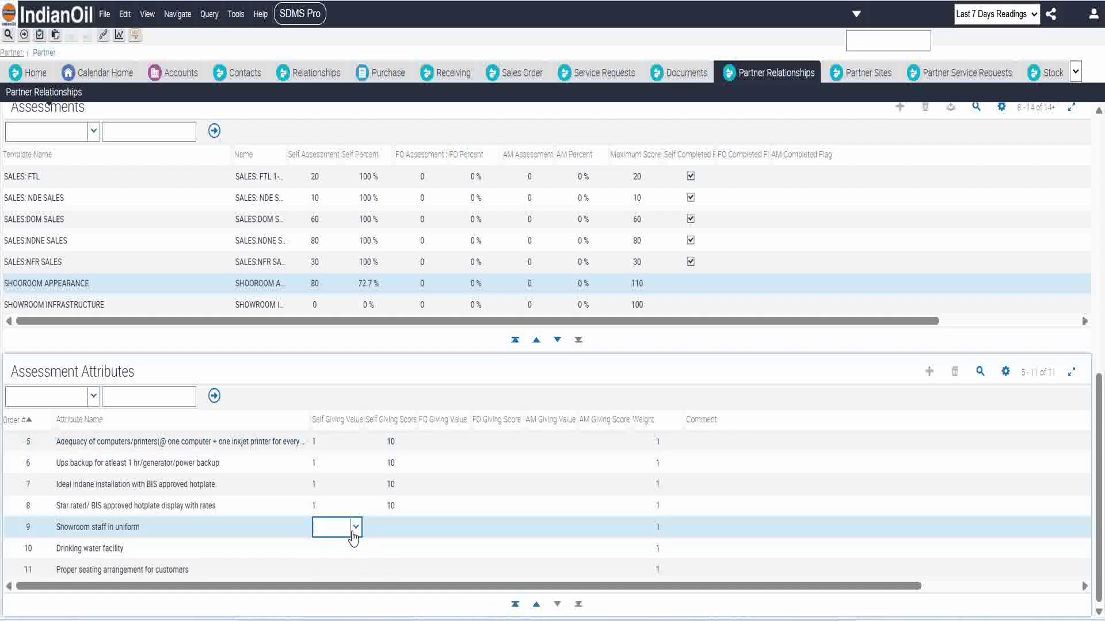
{"action": "left_click", "coordinate": [356, 529]}
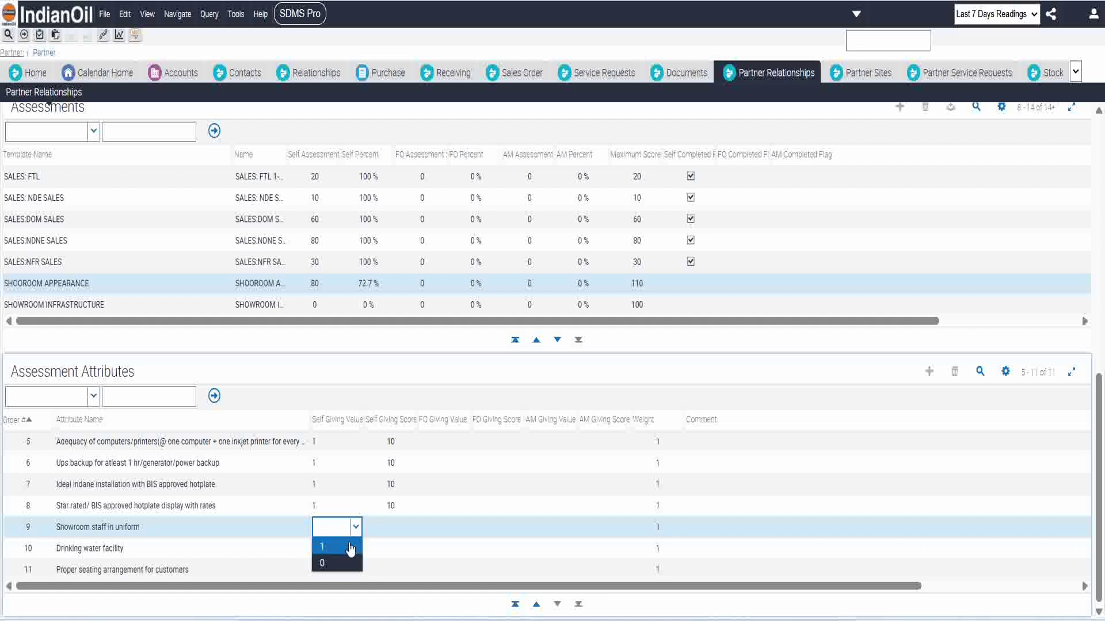
{"action": "left_click", "coordinate": [348, 547]}
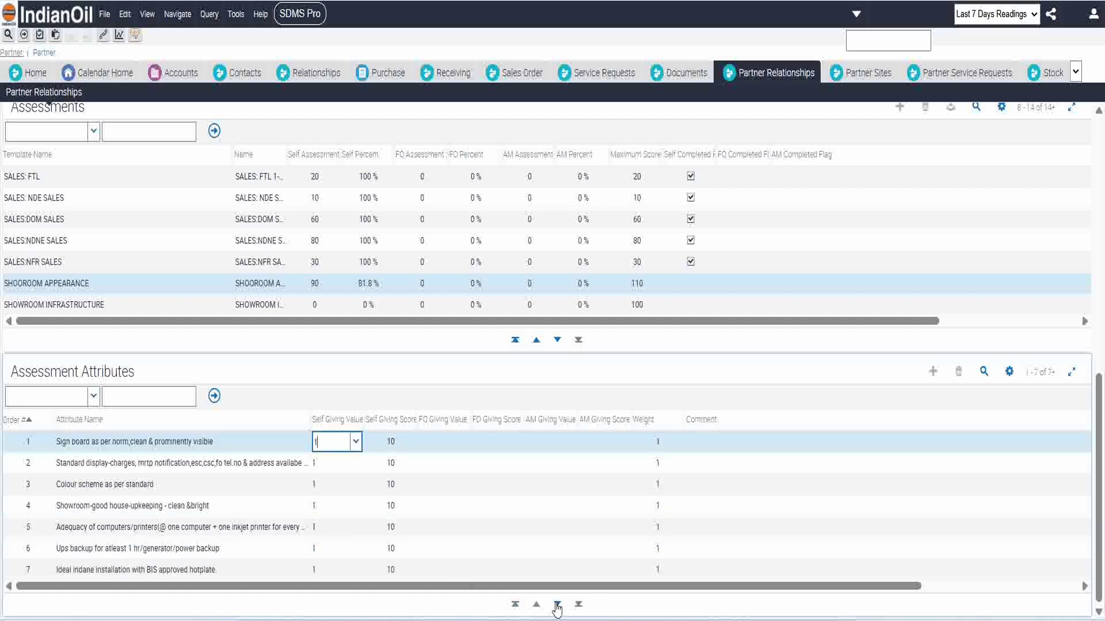
{"action": "left_click", "coordinate": [339, 549]}
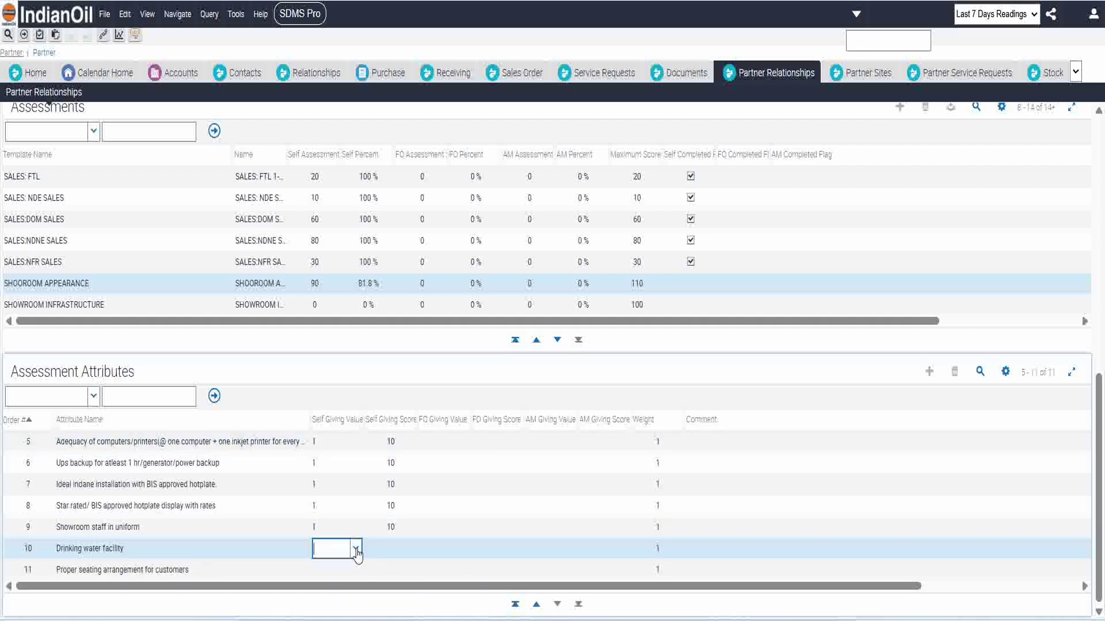
{"action": "left_click", "coordinate": [356, 551]}
{"action": "left_click", "coordinate": [345, 567]}
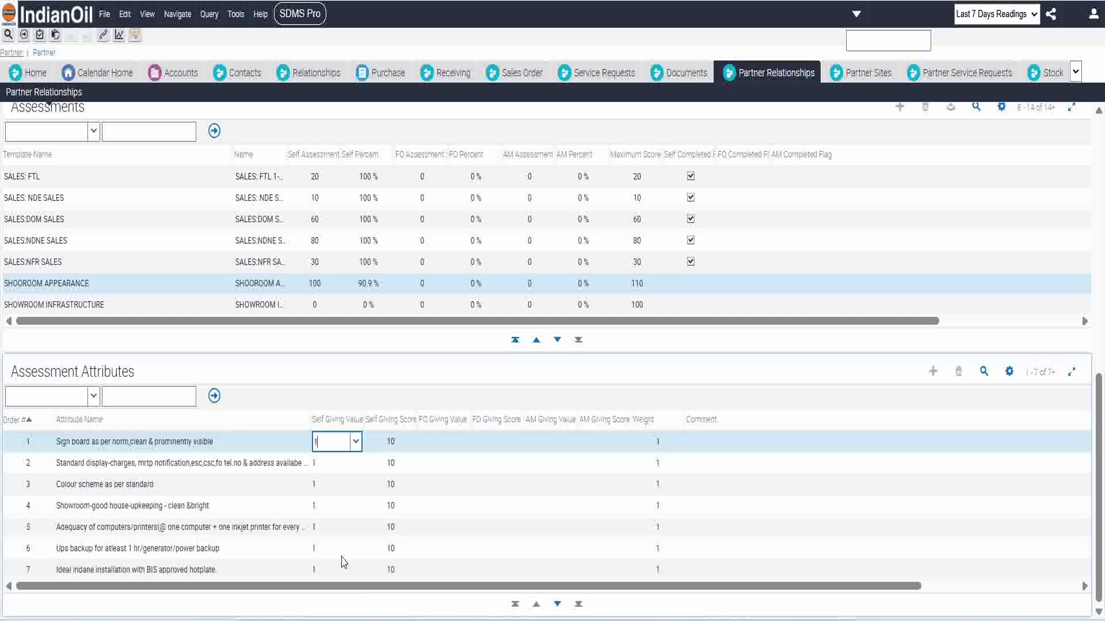
Set the Self Giving Value of the proper seating arrangement for customers attribute to 1 and save the record.
{"action": "left_click", "coordinate": [557, 604]}
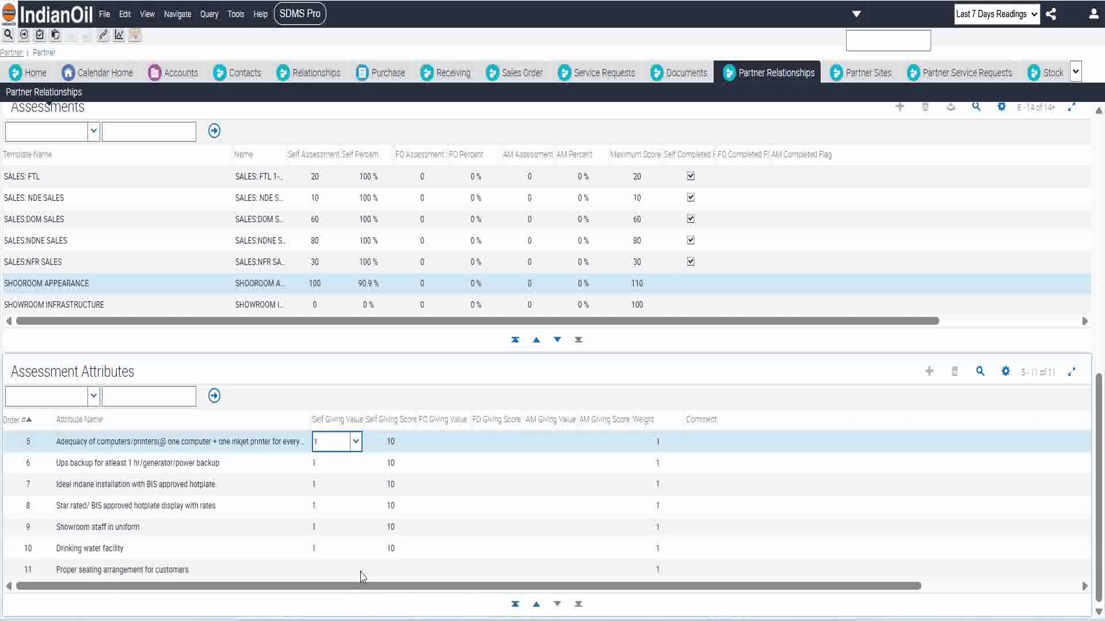
{"action": "left_click", "coordinate": [330, 569]}
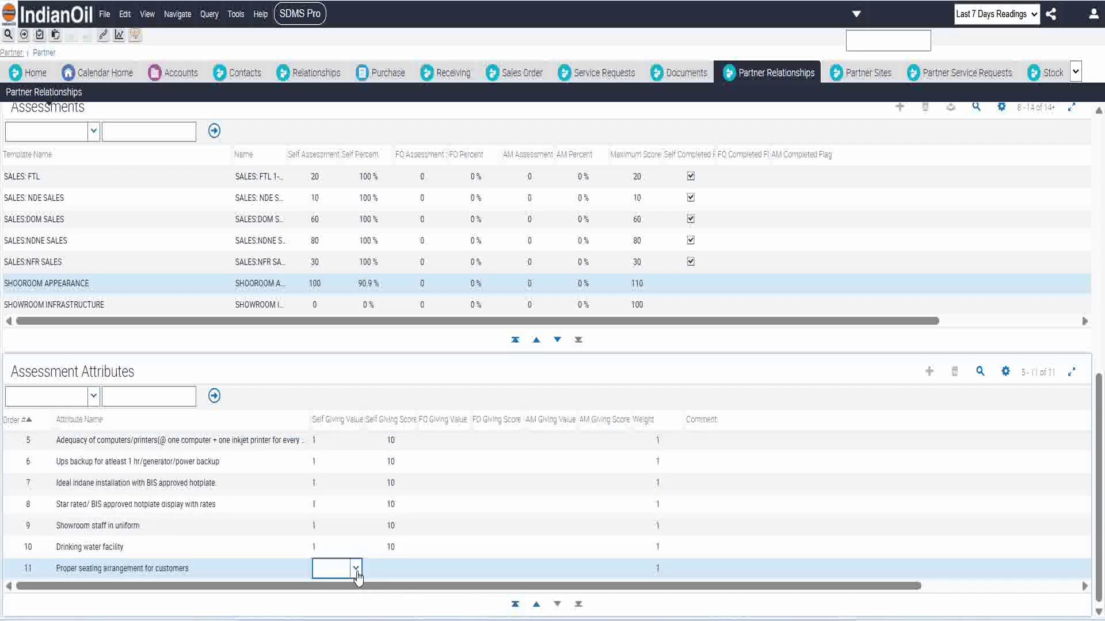
{"action": "left_click", "coordinate": [357, 570]}
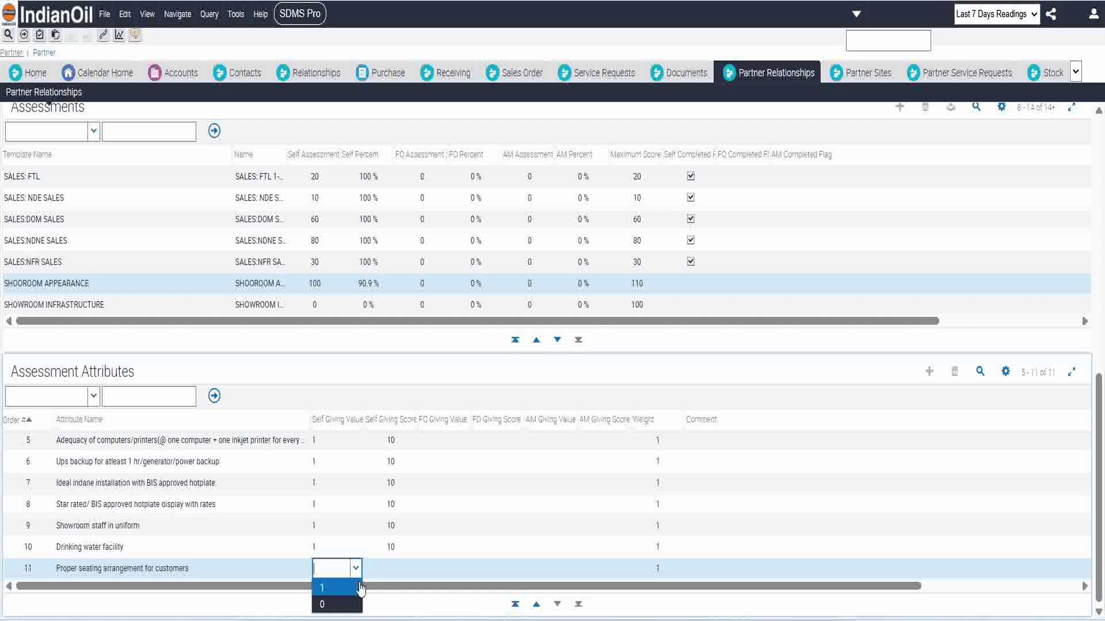
{"action": "left_click", "coordinate": [361, 588]}
{"action": "key", "text": "ctrl+s"}
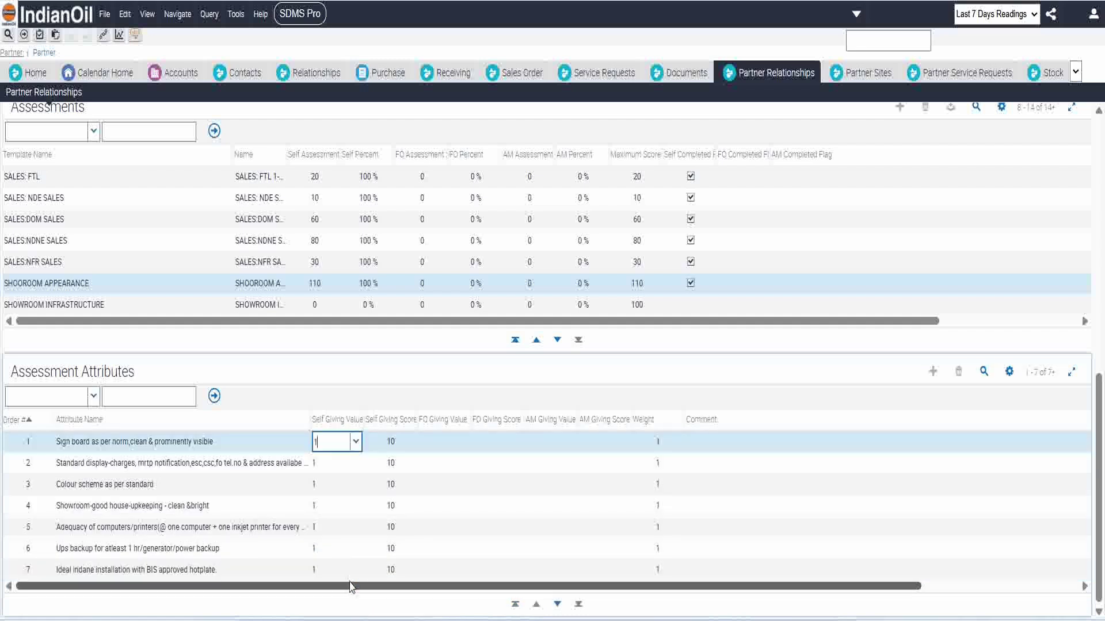
In the SHOWROOM INFRASTRUCTURE assessment, set the Self Giving Value to 1 for both the showroom staff and mechanics attributes.
{"action": "left_click", "coordinate": [326, 304]}
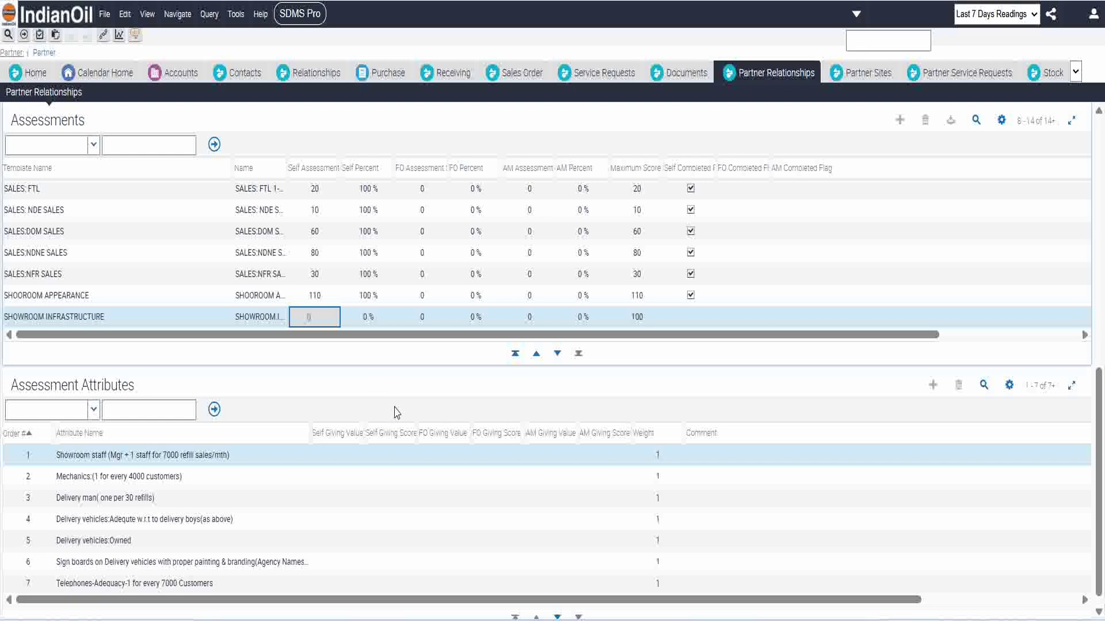
{"action": "left_click", "coordinate": [338, 454]}
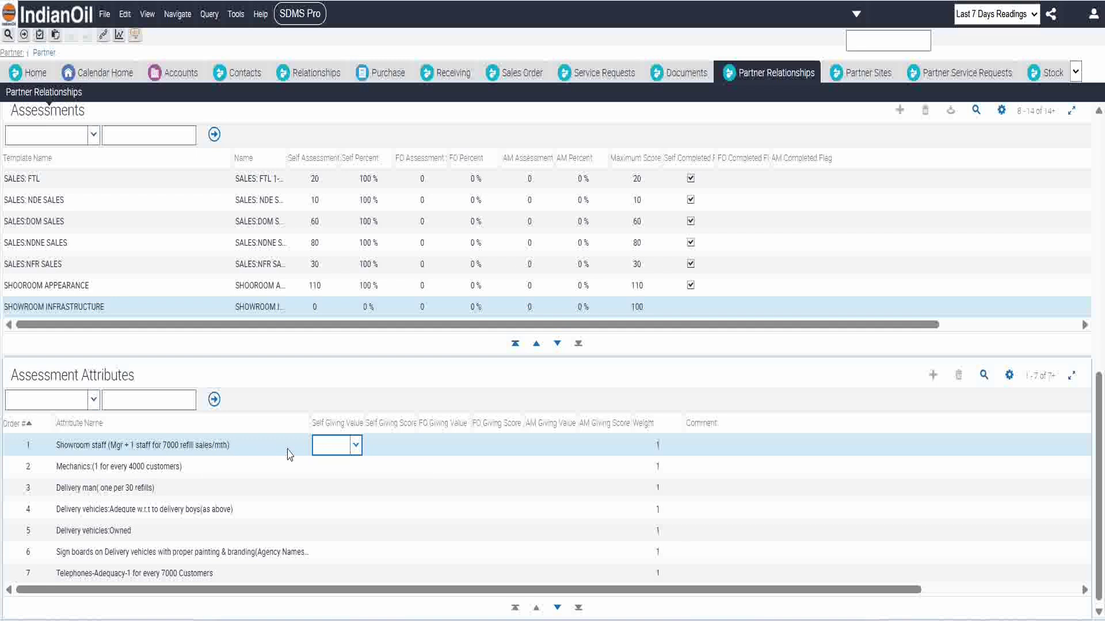
{"action": "left_click", "coordinate": [356, 444]}
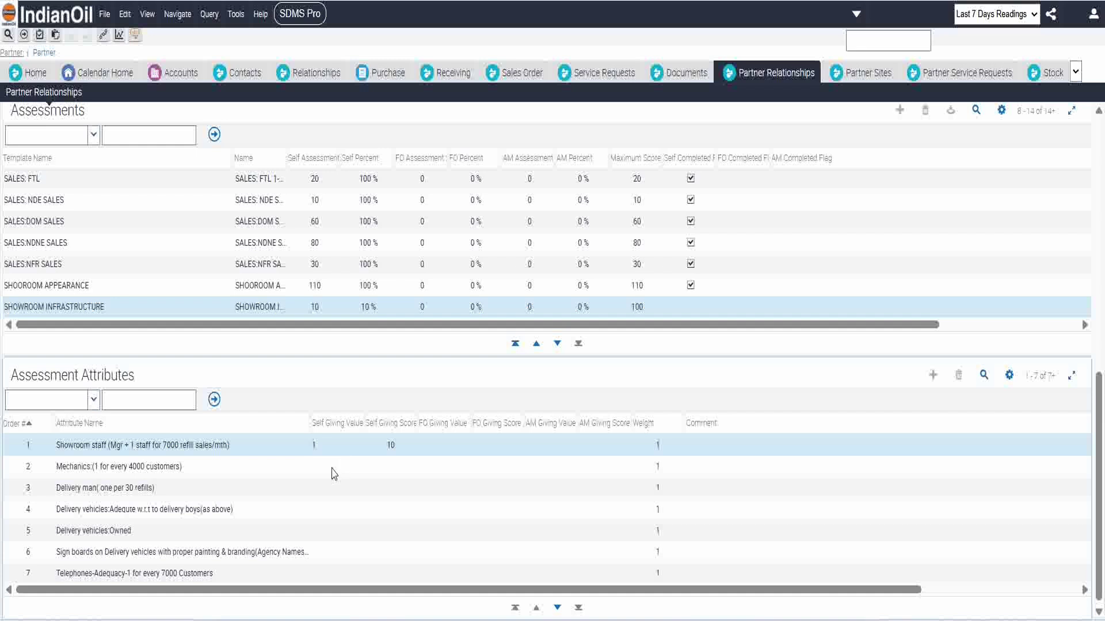
{"action": "left_click", "coordinate": [334, 468]}
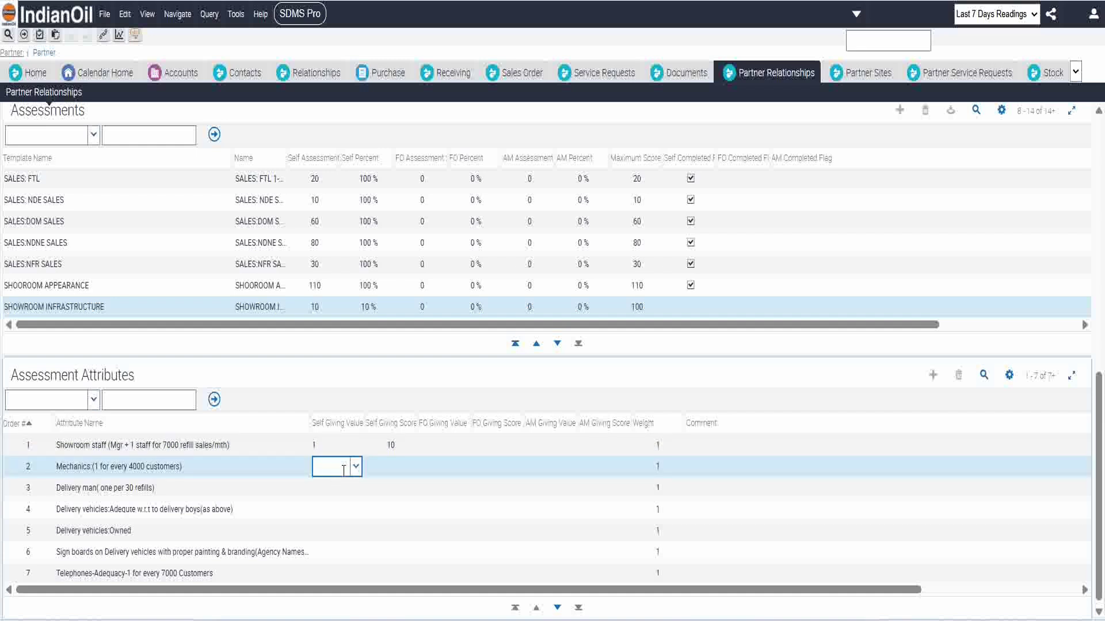
{"action": "left_click", "coordinate": [355, 470]}
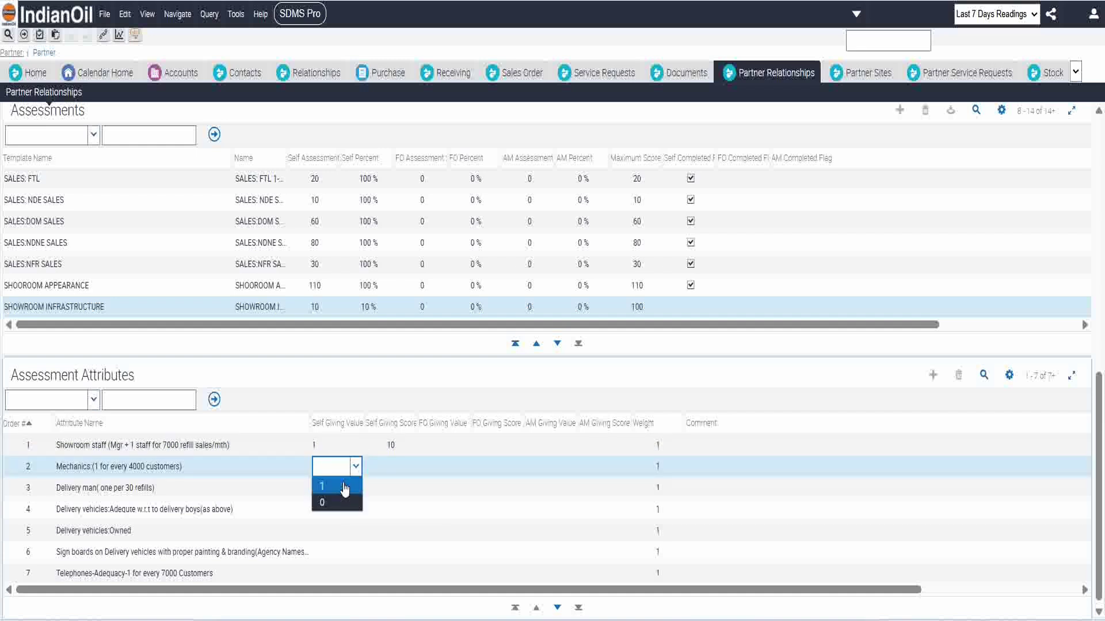
{"action": "left_click", "coordinate": [344, 487]}
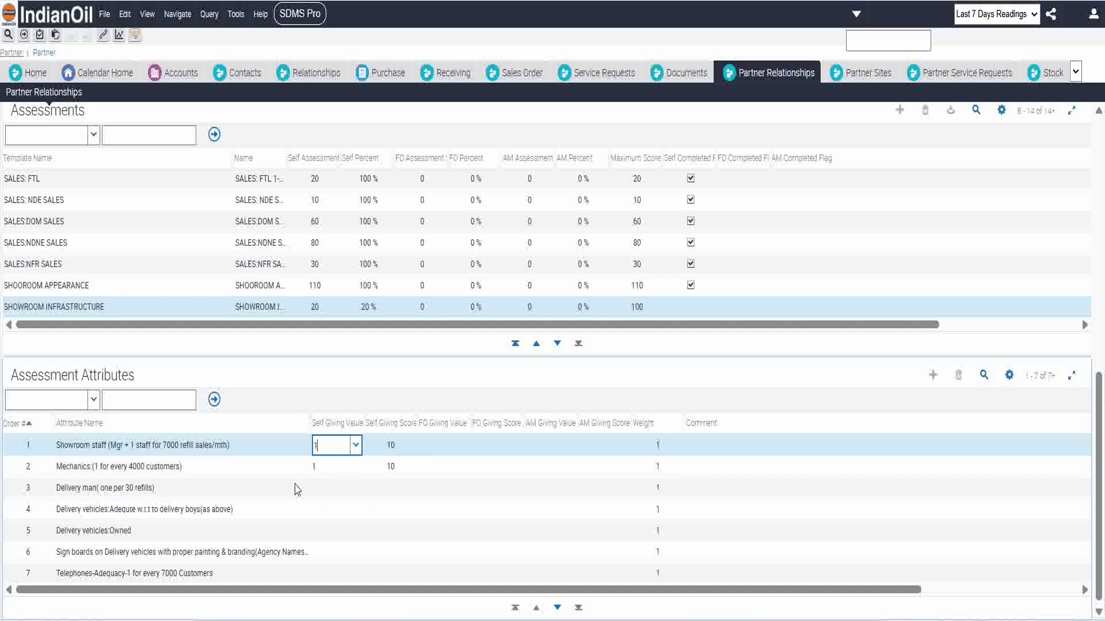
Set the Self Giving Value to 1 for the delivery man attribute and the adequacy of delivery vehicles attribute.
{"action": "left_click", "coordinate": [341, 490]}
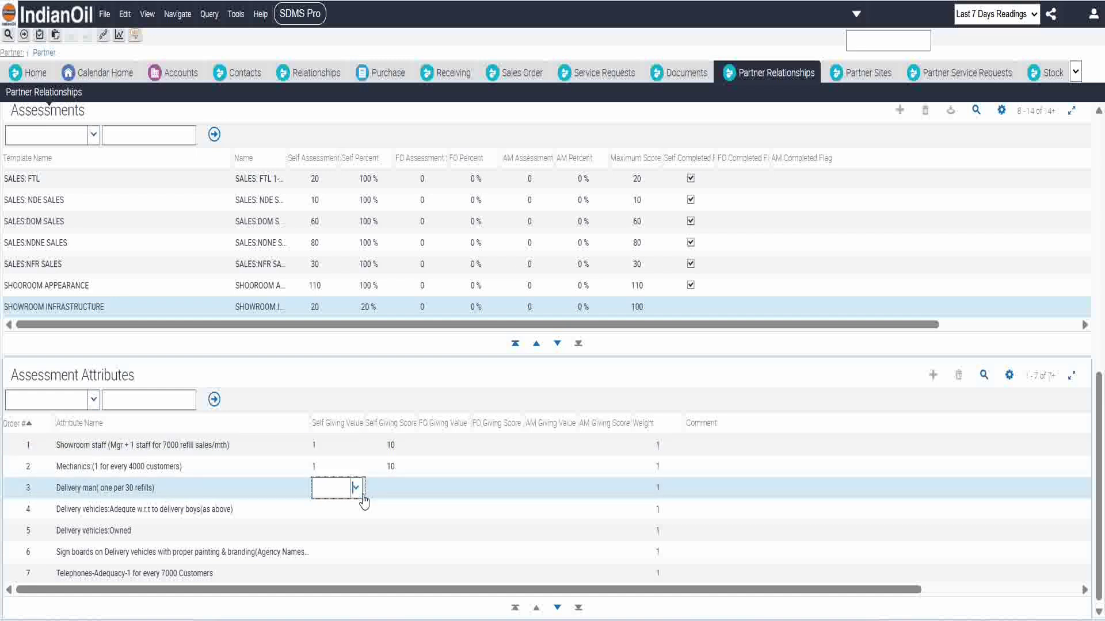
{"action": "left_click", "coordinate": [356, 488]}
{"action": "left_click", "coordinate": [345, 508]}
{"action": "left_click", "coordinate": [345, 509]}
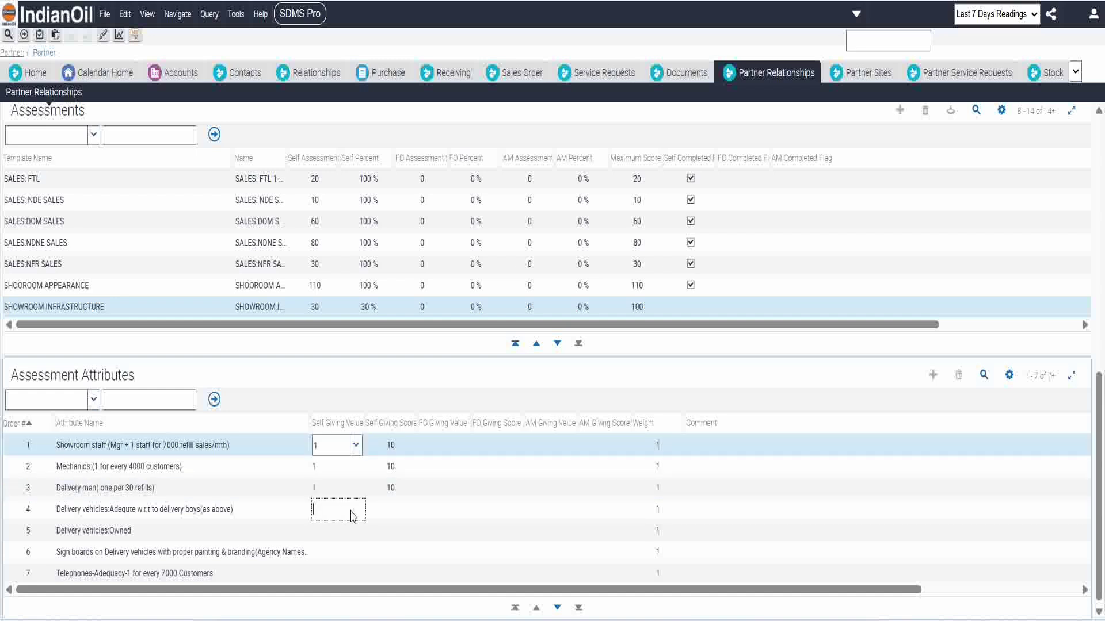
{"action": "left_click", "coordinate": [356, 510]}
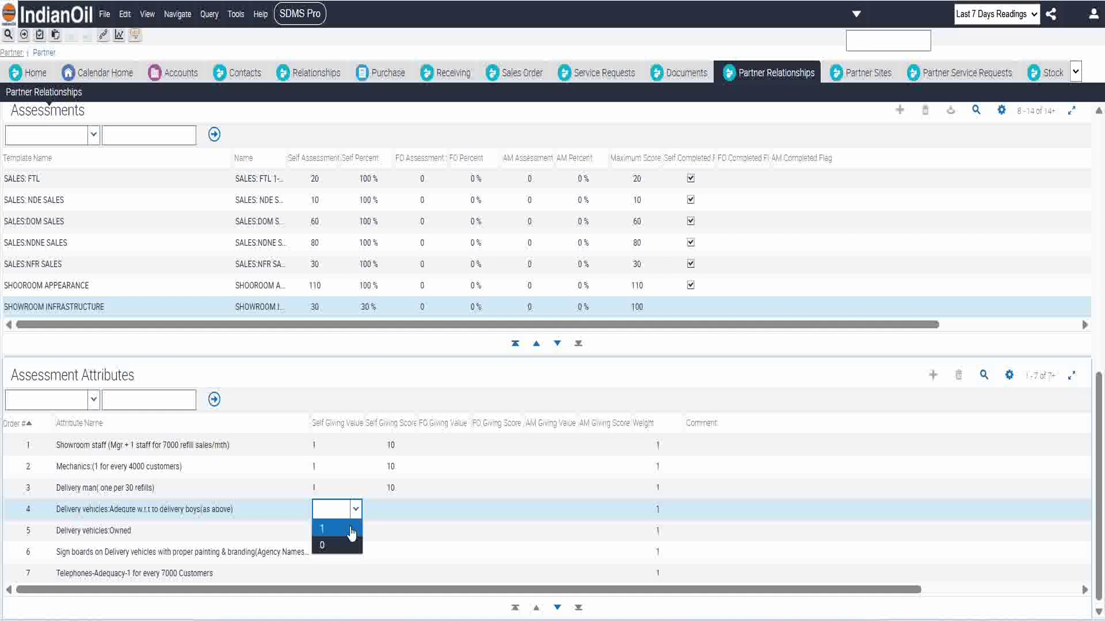
{"action": "left_click", "coordinate": [339, 535]}
Set the Self Giving Value to 1 for owned delivery vehicles and to 2 for sign boards on delivery vehicles.
{"action": "left_click", "coordinate": [342, 530]}
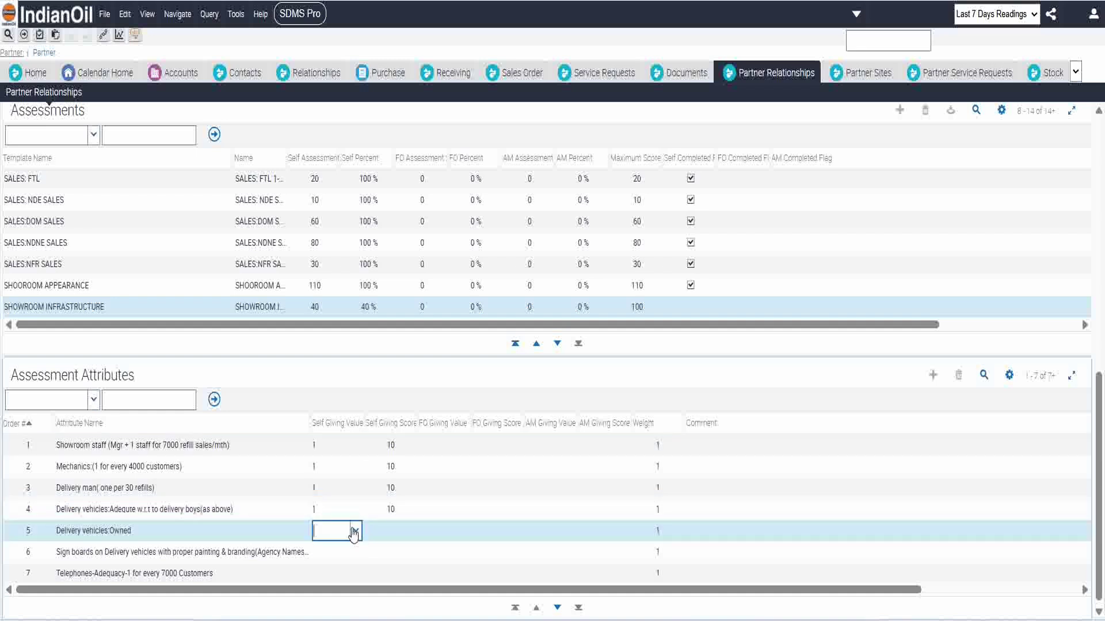
{"action": "left_click", "coordinate": [355, 532]}
{"action": "left_click", "coordinate": [345, 550]}
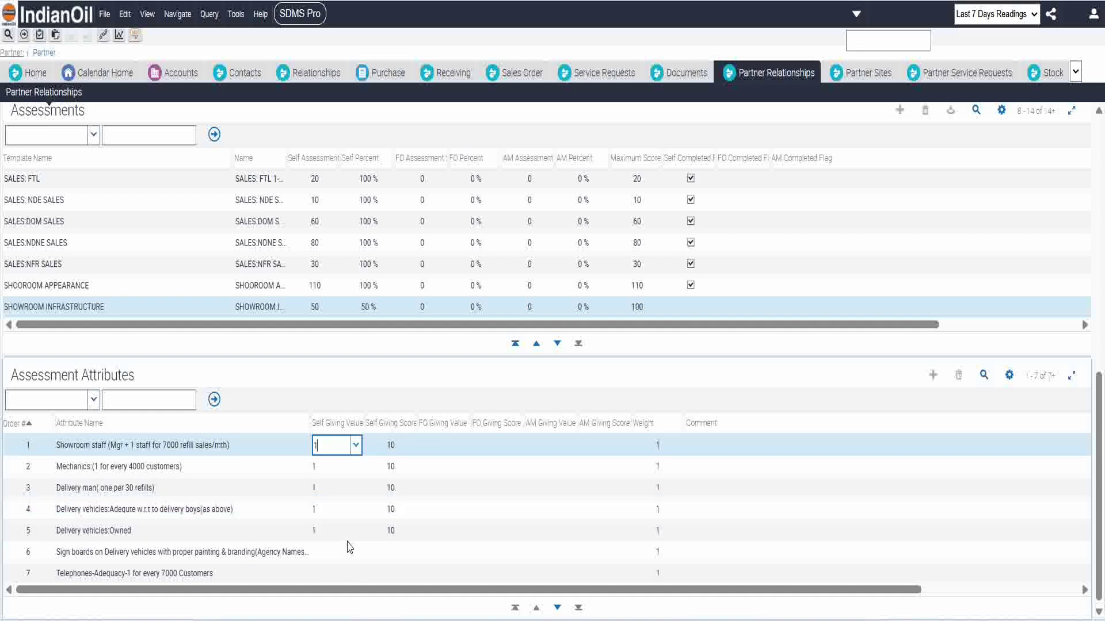
{"action": "left_click", "coordinate": [340, 553]}
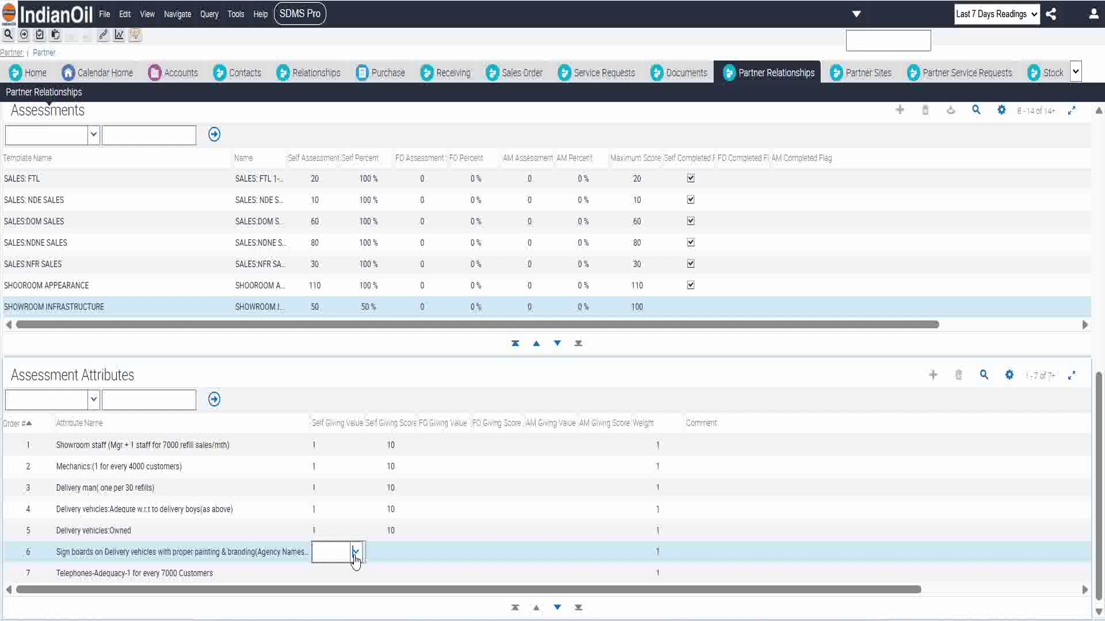
{"action": "left_click", "coordinate": [356, 553]}
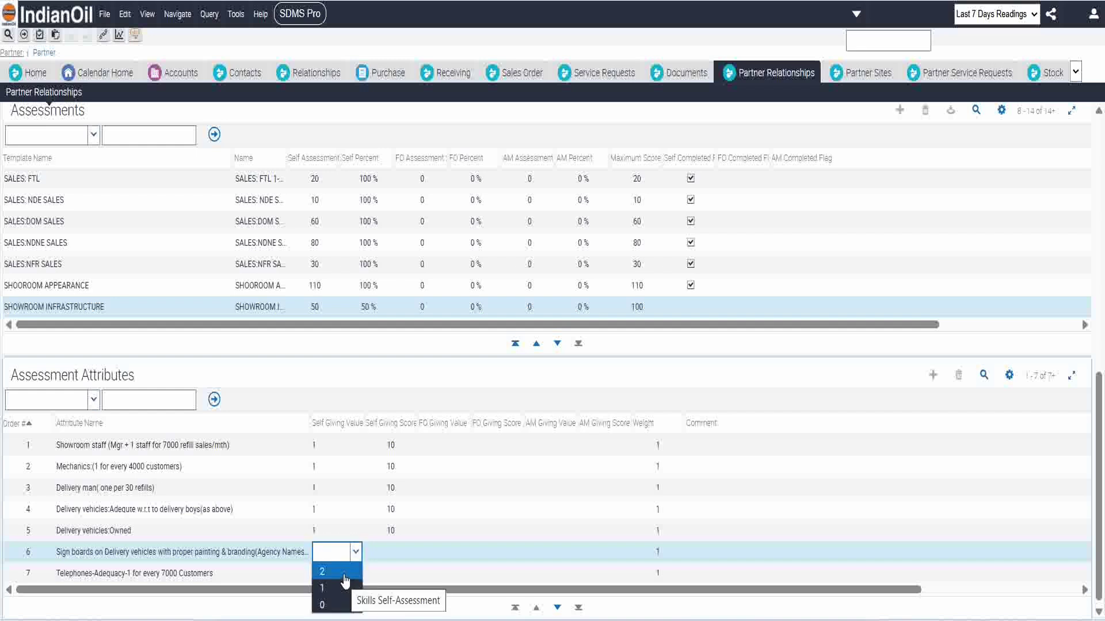
{"action": "left_click", "coordinate": [344, 574]}
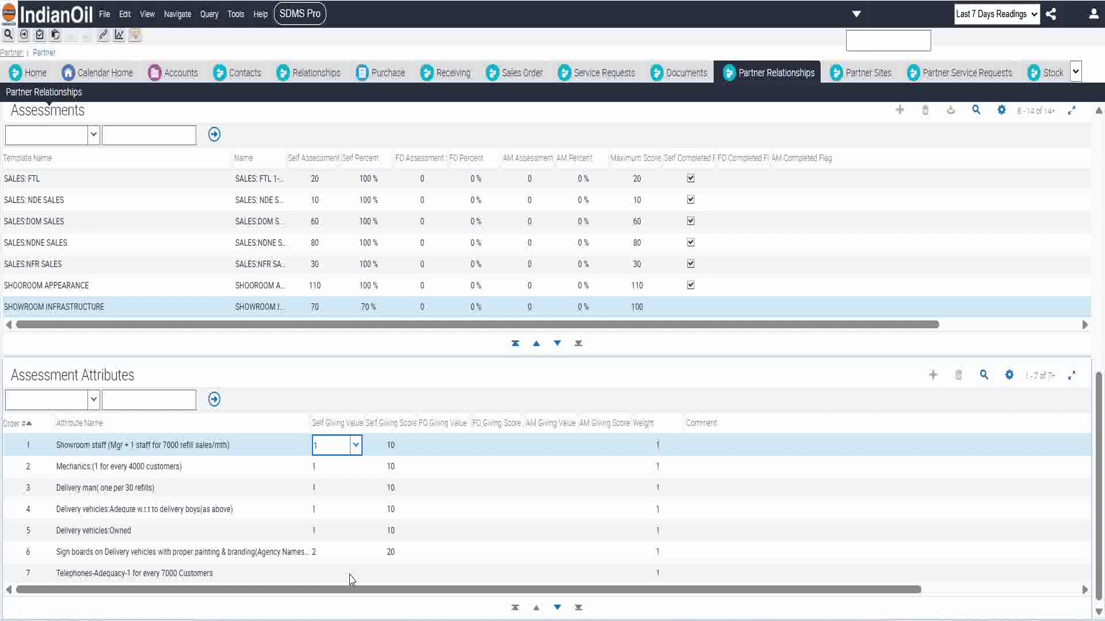
Set the Self Giving Value to 1 for the telephones adequacy attribute and the delivery boys' smart phone availability attribute.
{"action": "left_click", "coordinate": [327, 574]}
{"action": "left_click", "coordinate": [355, 572]}
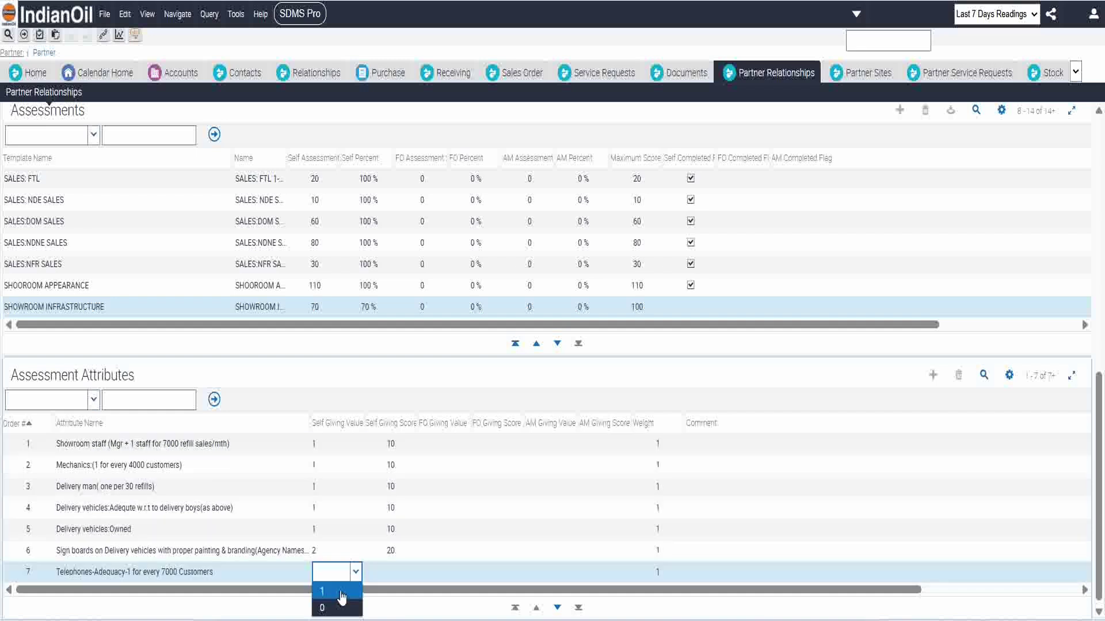
{"action": "left_click", "coordinate": [342, 597]}
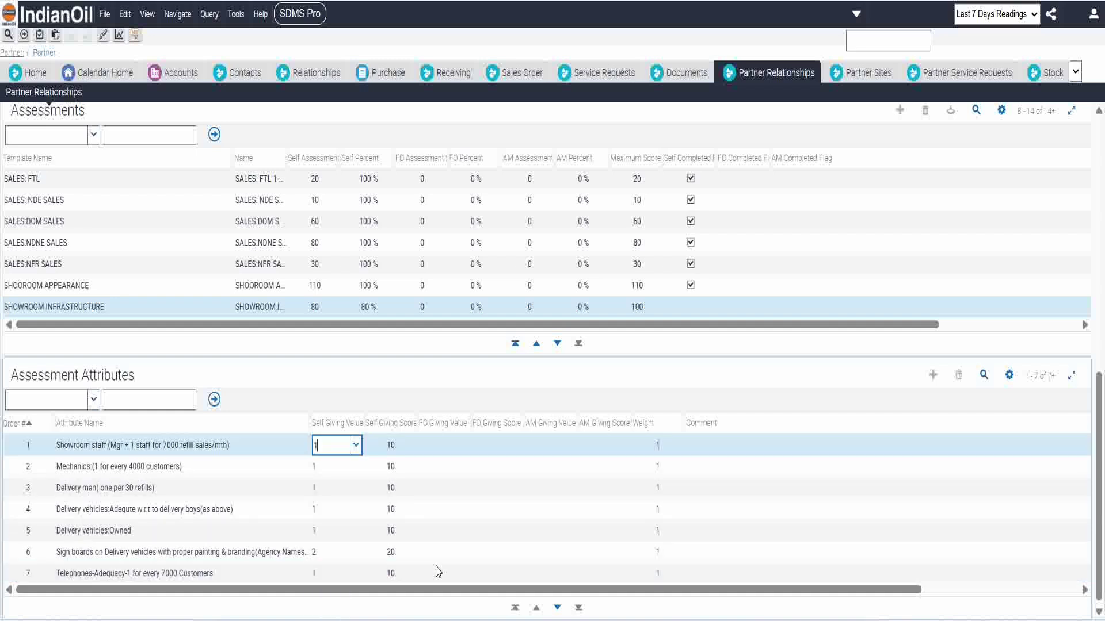
{"action": "left_click", "coordinate": [560, 608]}
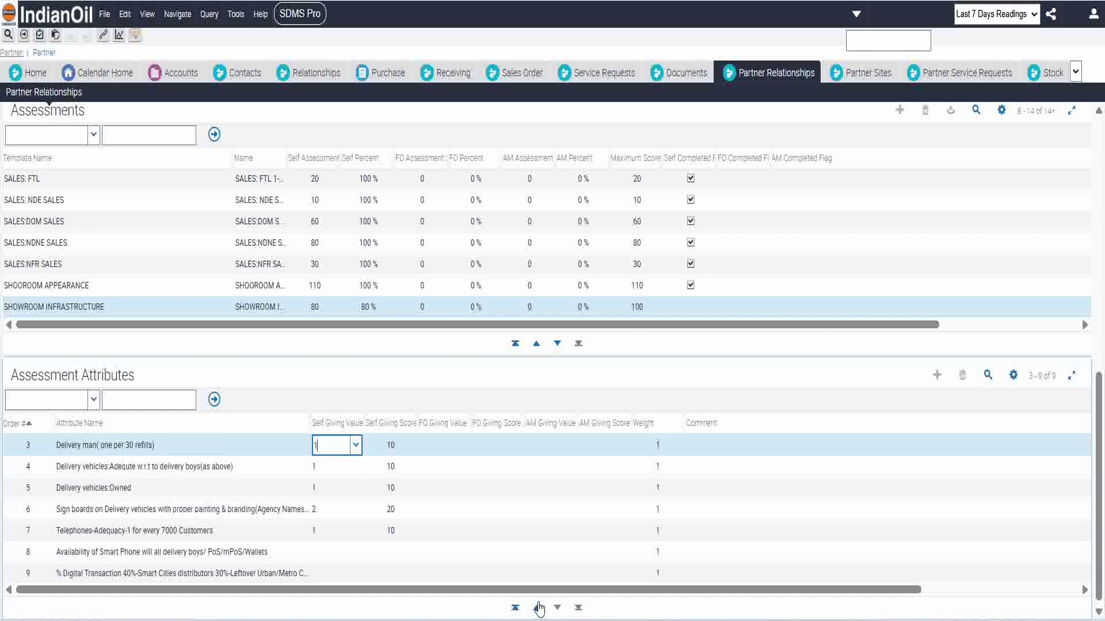
{"action": "left_click", "coordinate": [345, 554]}
{"action": "left_click", "coordinate": [355, 552]}
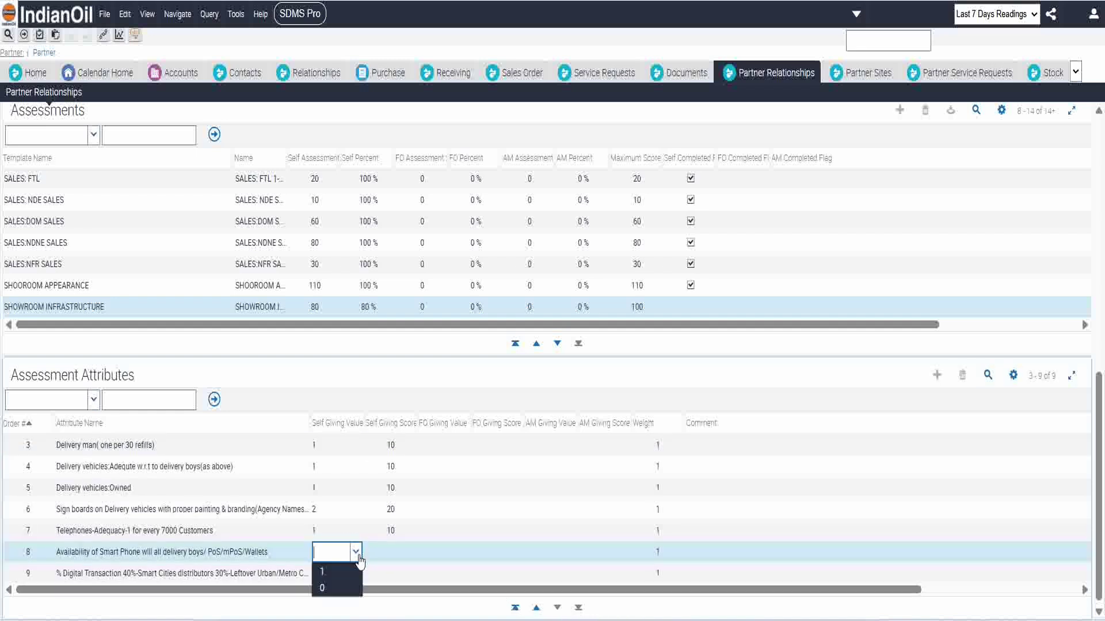
{"action": "left_click", "coordinate": [347, 577]}
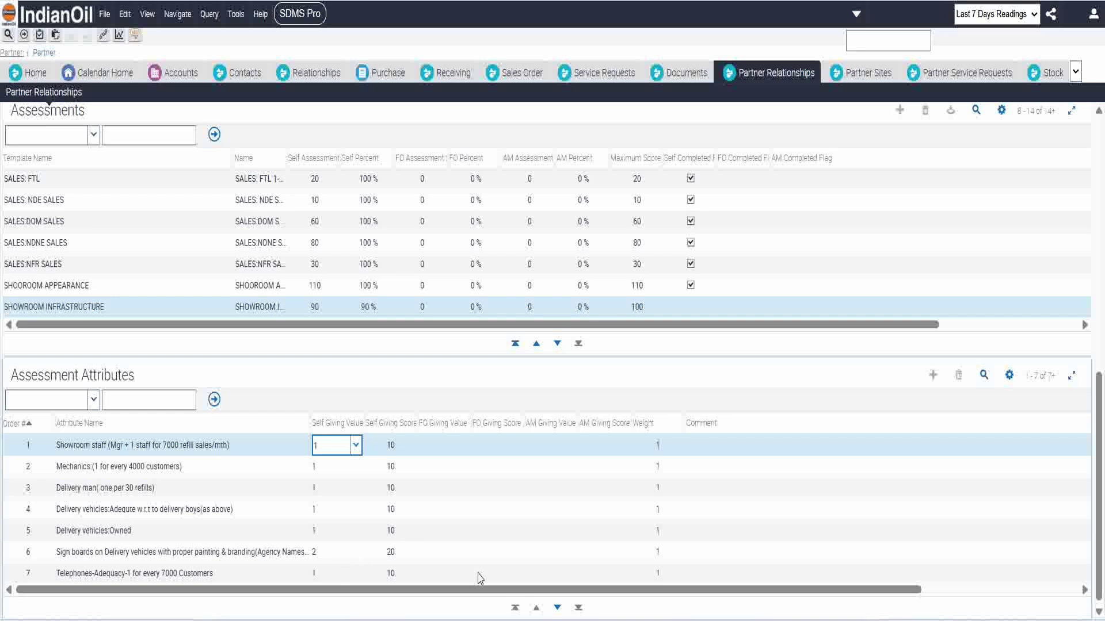
Set the Self Giving Value of the % Digital Transaction attribute to 1 and check the last attributes of SHOWROOM INFRASTRUCTURE.
{"action": "left_click", "coordinate": [557, 608]}
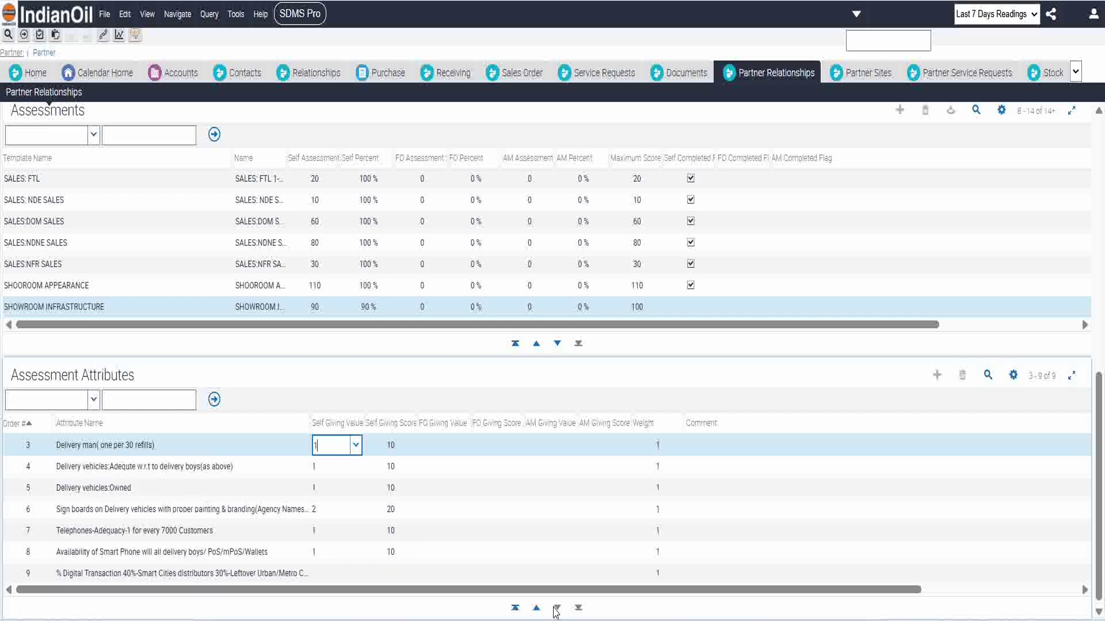
{"action": "left_click", "coordinate": [352, 577]}
{"action": "left_click", "coordinate": [357, 577]}
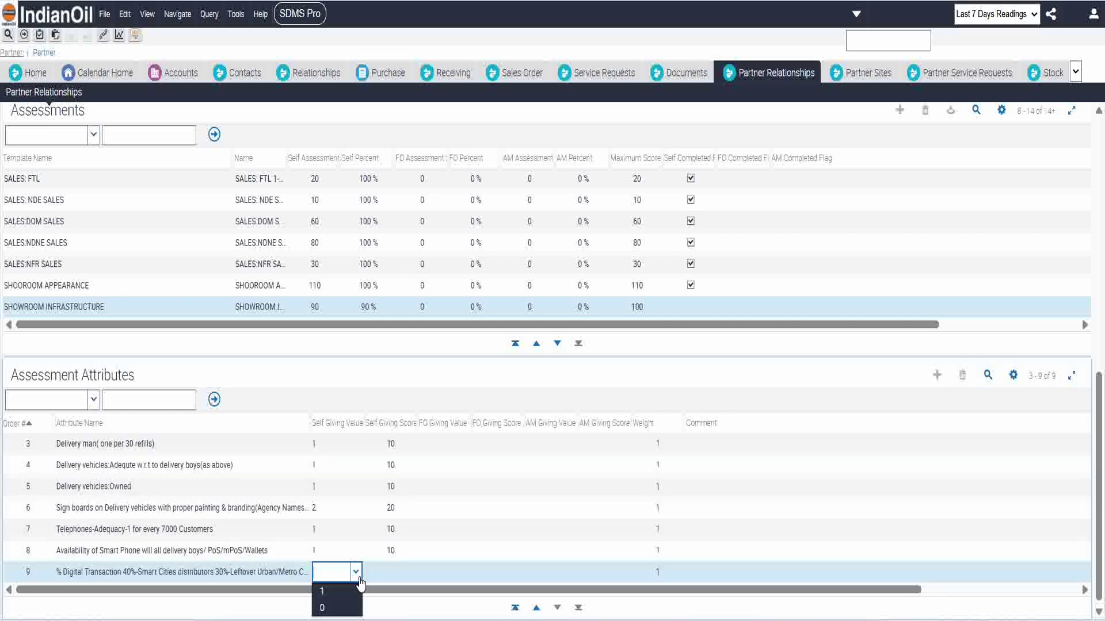
{"action": "left_click", "coordinate": [352, 596]}
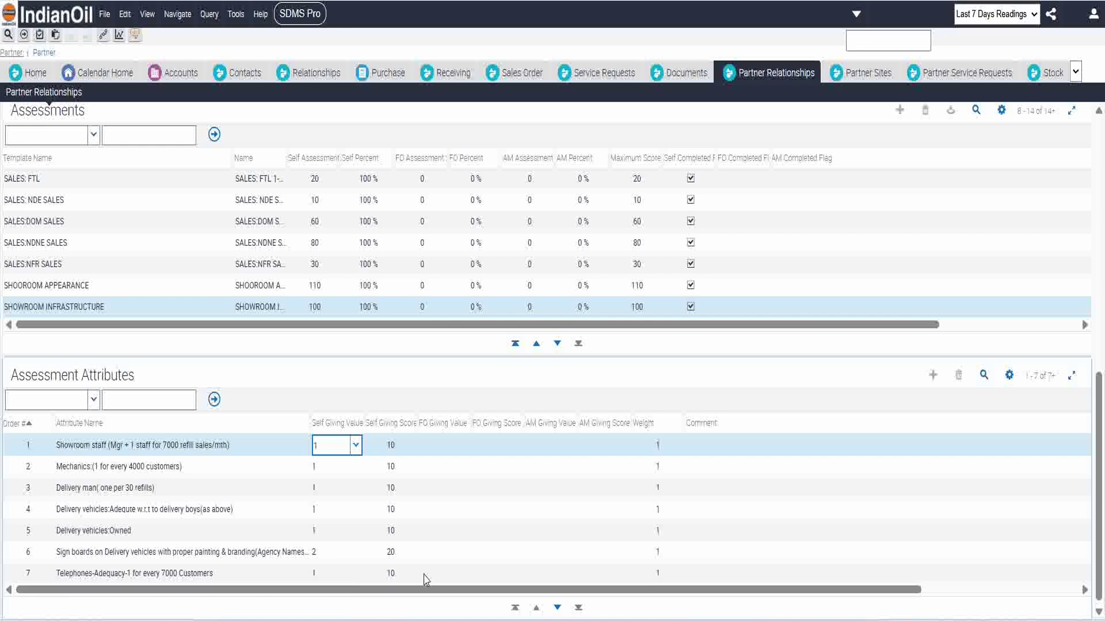
{"action": "left_click", "coordinate": [557, 609]}
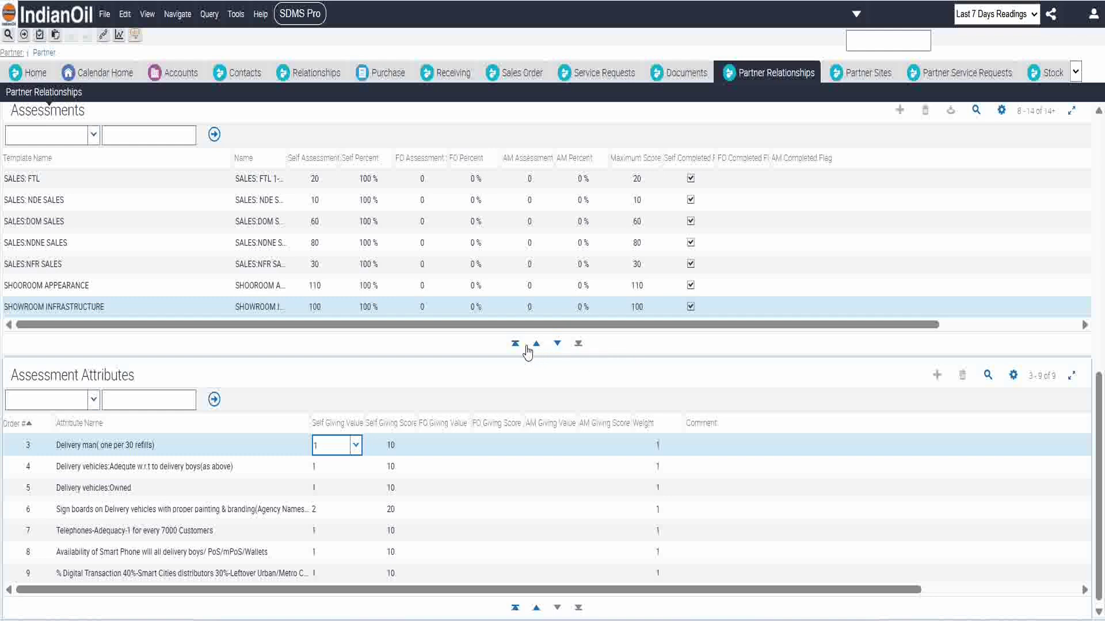
In the SHOWROOM: GODOWN assessment, set the Self Giving Value of the godown as per approved plan attribute to 1.
{"action": "left_click", "coordinate": [558, 346]}
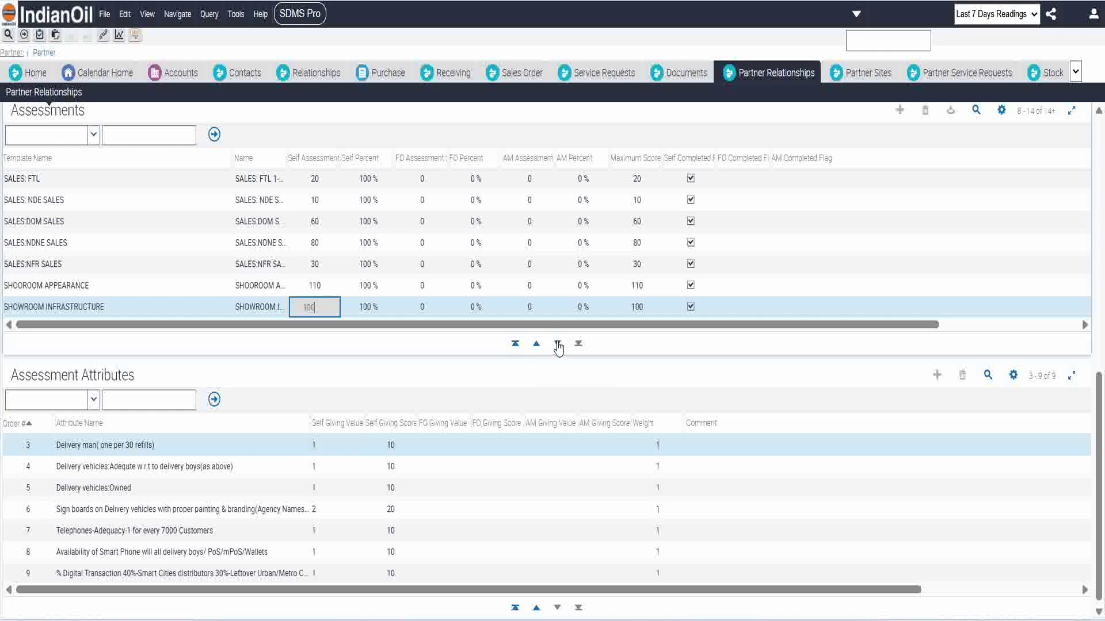
{"action": "left_click", "coordinate": [558, 345]}
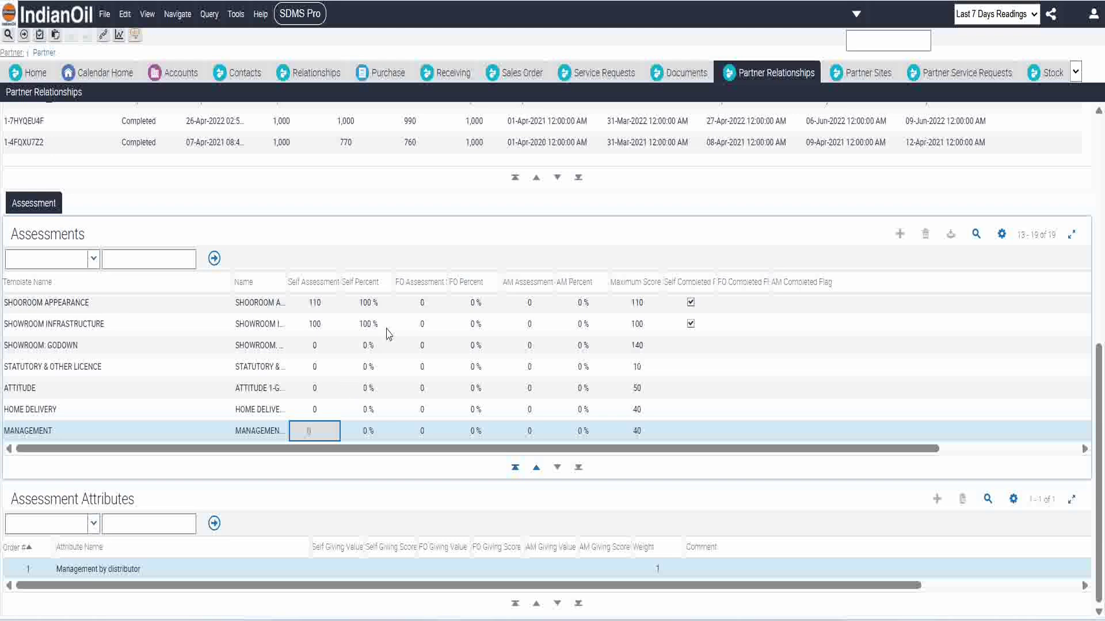
{"action": "left_click", "coordinate": [337, 352]}
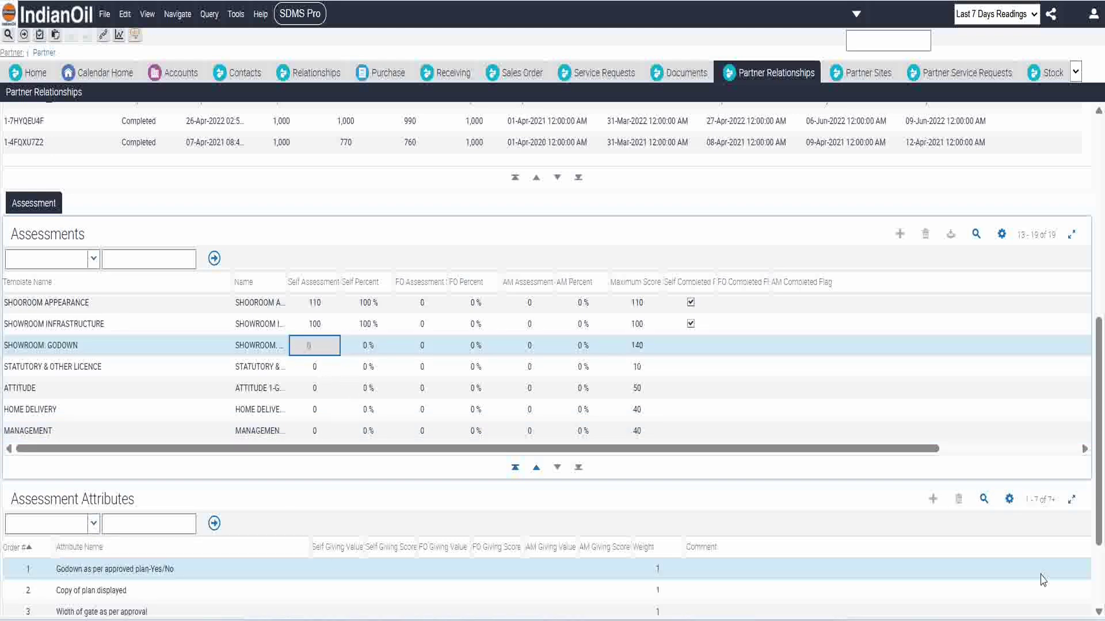
{"action": "scroll", "coordinate": [1097, 387], "scroll_direction": "down", "scroll_amount": 3}
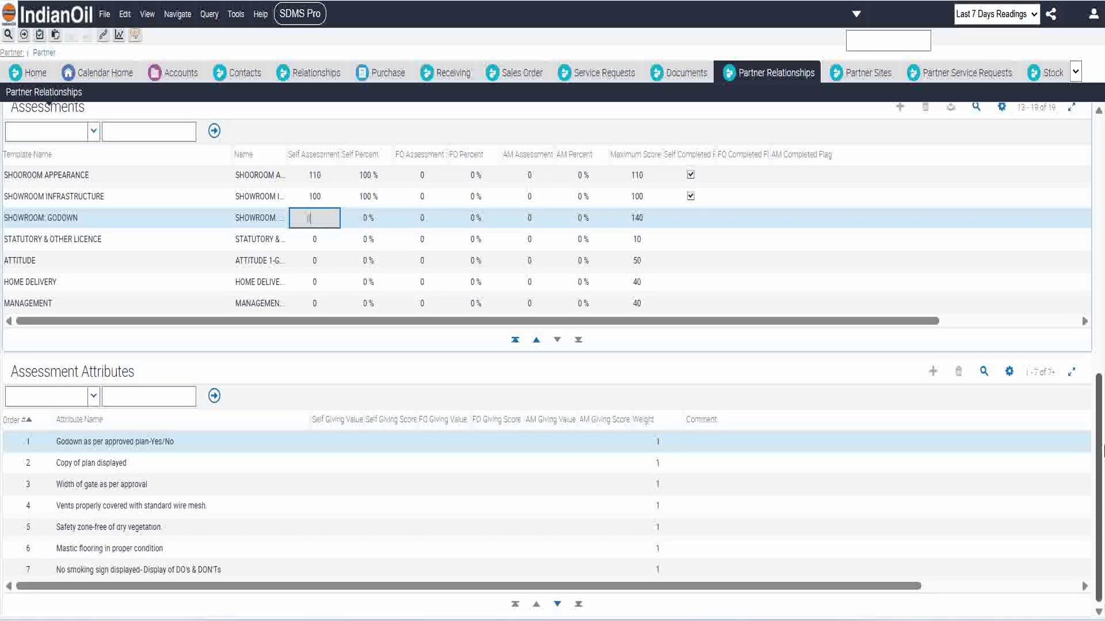
{"action": "left_click", "coordinate": [246, 442]}
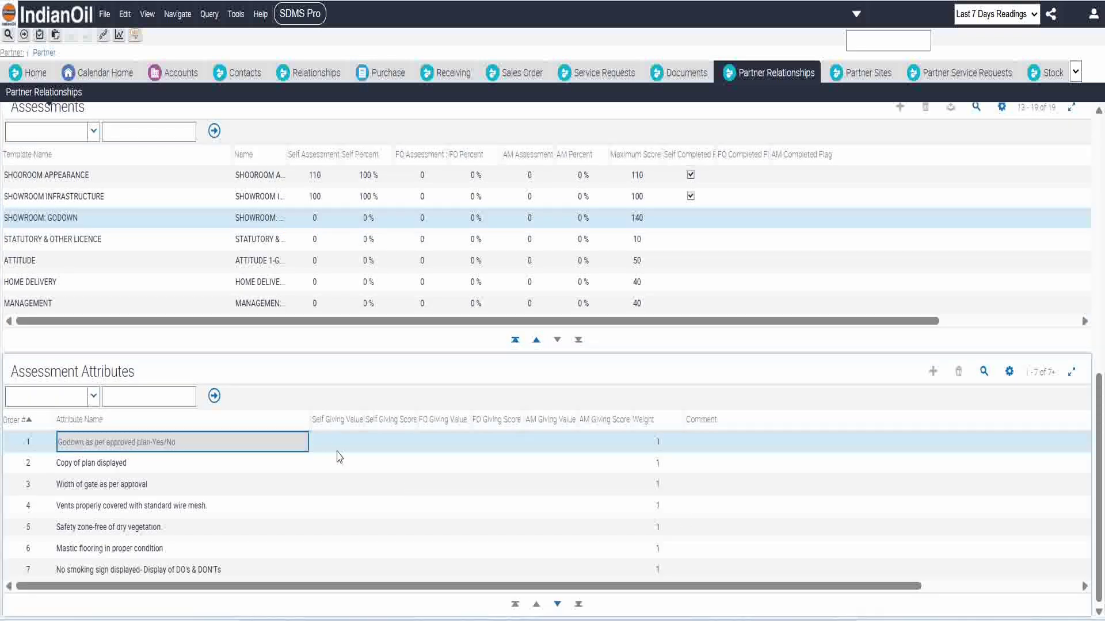
{"action": "left_click", "coordinate": [338, 443]}
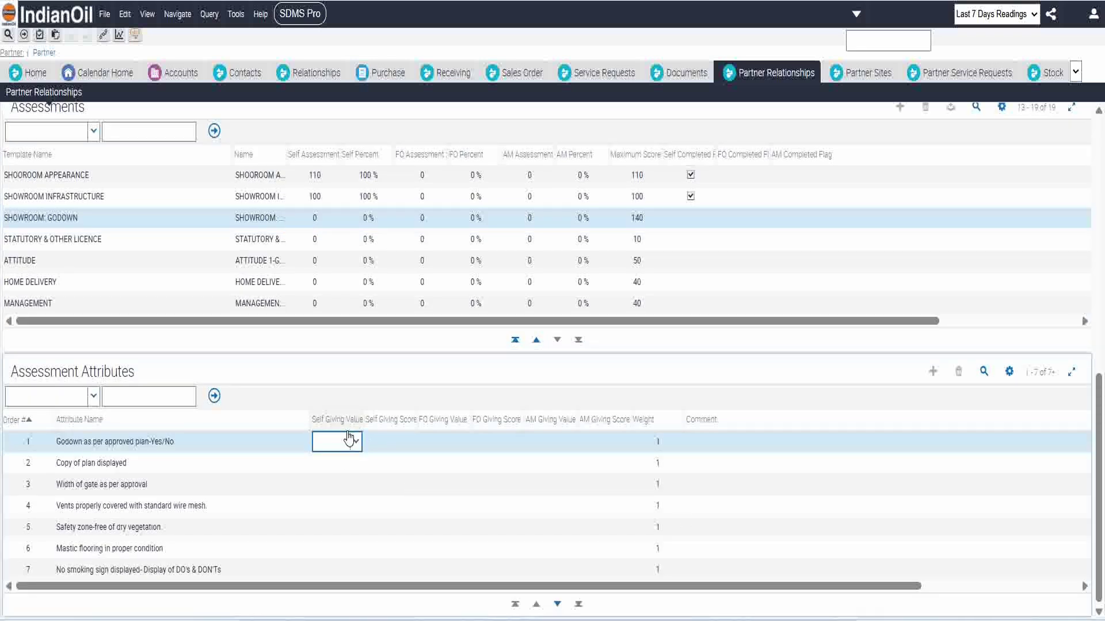
{"action": "left_click", "coordinate": [356, 441]}
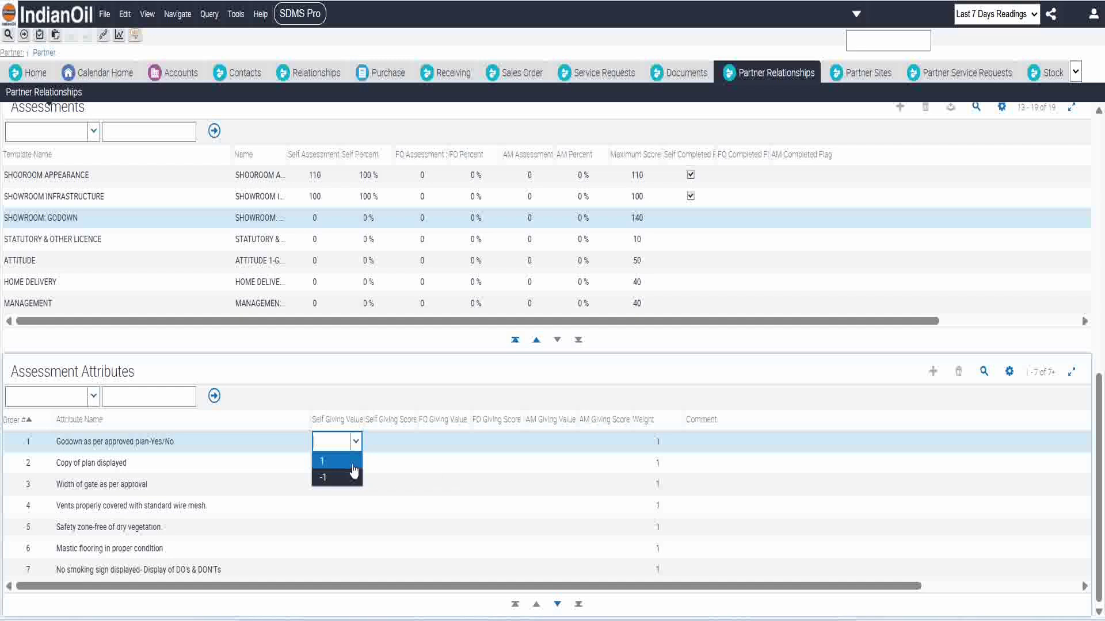
{"action": "left_click", "coordinate": [352, 463]}
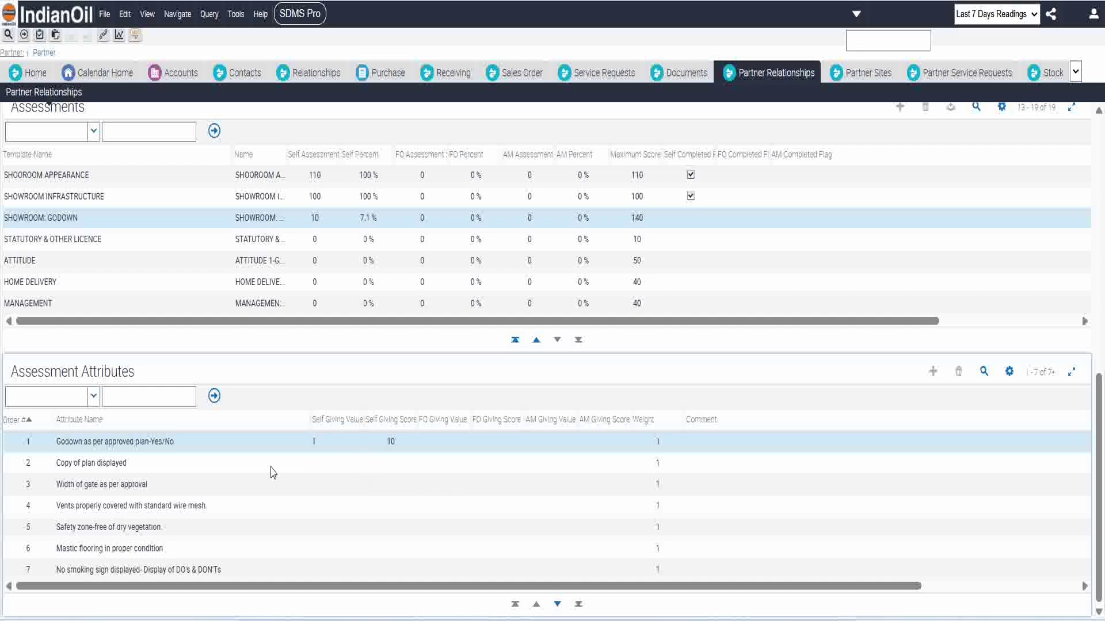
Set the Self Giving Value to 1 for the copy of plan displayed and width of gate as per approval attributes.
{"action": "left_click", "coordinate": [307, 469]}
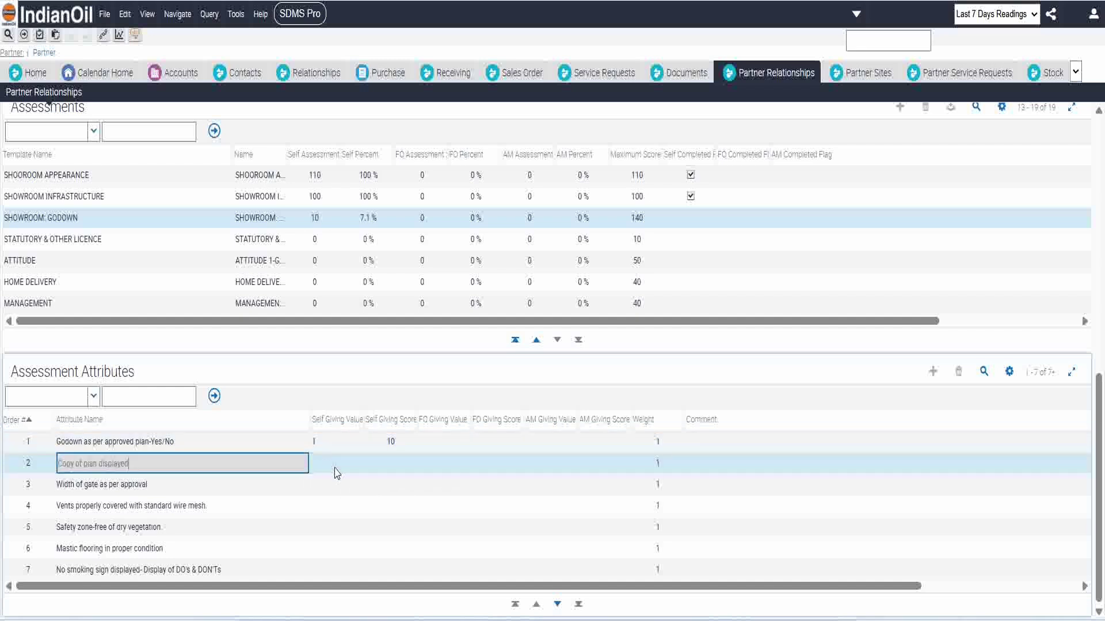
{"action": "left_click", "coordinate": [336, 467]}
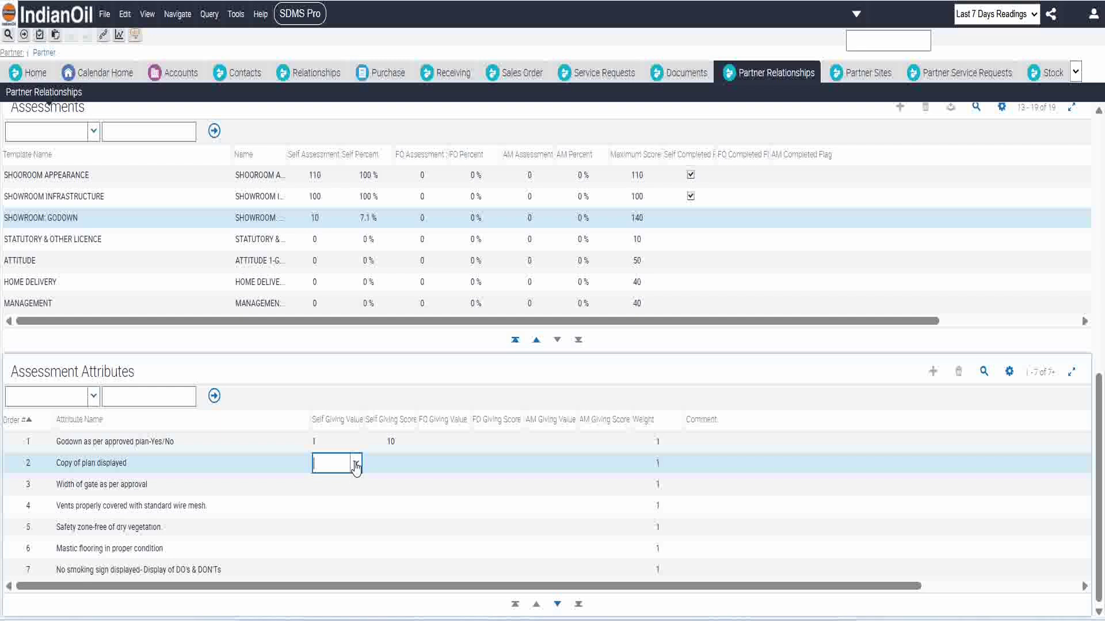
{"action": "left_click", "coordinate": [355, 463]}
{"action": "left_click", "coordinate": [360, 483]}
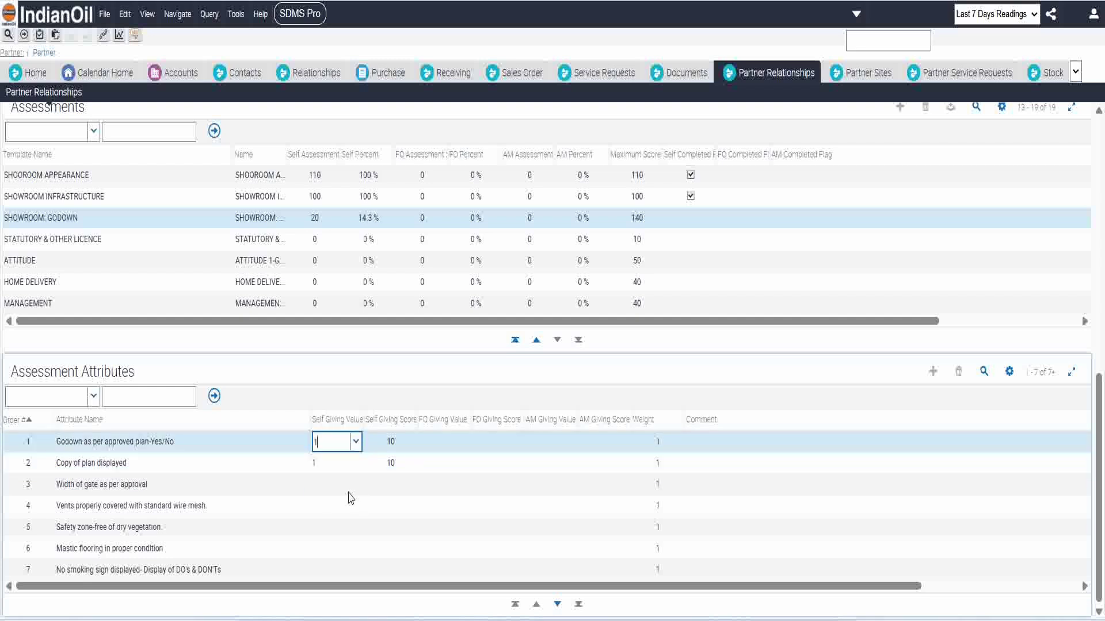
{"action": "left_click", "coordinate": [340, 490]}
{"action": "left_click", "coordinate": [356, 484]}
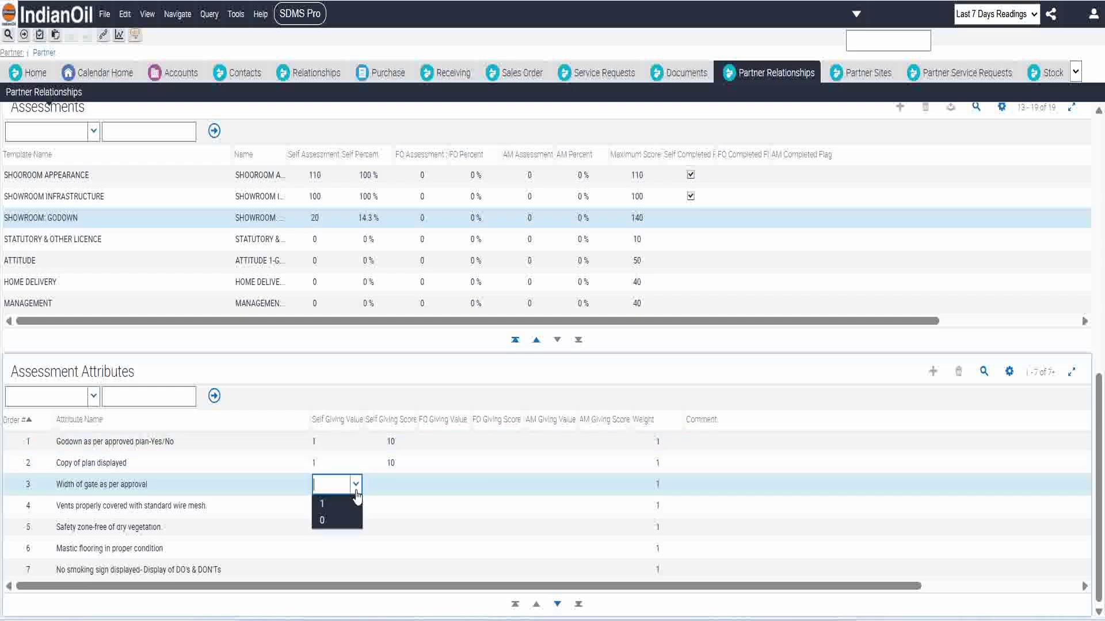
{"action": "left_click", "coordinate": [360, 503]}
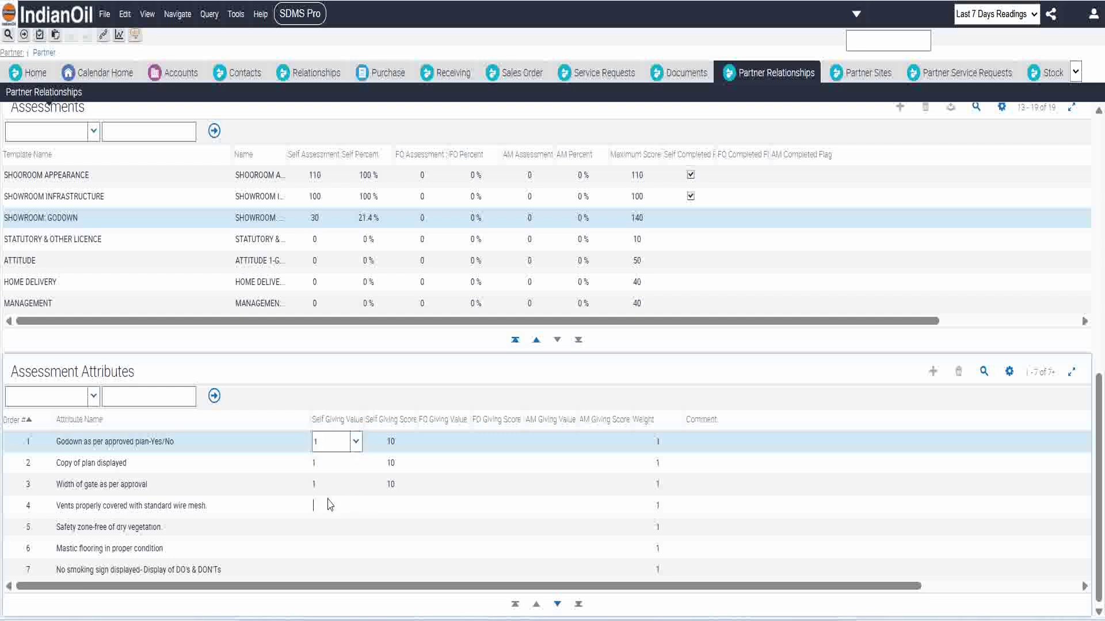
Set the Self Giving Value to 1 for the vents covered with wire mesh and safety zone free of dry vegetation attributes.
{"action": "left_click", "coordinate": [350, 509]}
{"action": "left_click", "coordinate": [356, 505]}
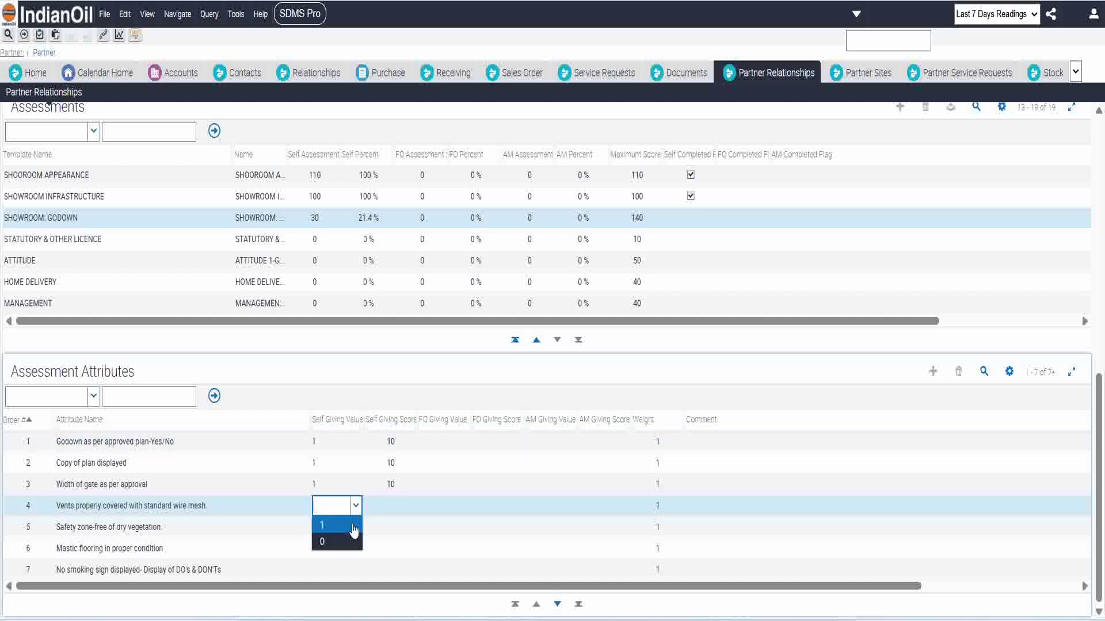
{"action": "left_click", "coordinate": [353, 526]}
{"action": "left_click", "coordinate": [339, 529]}
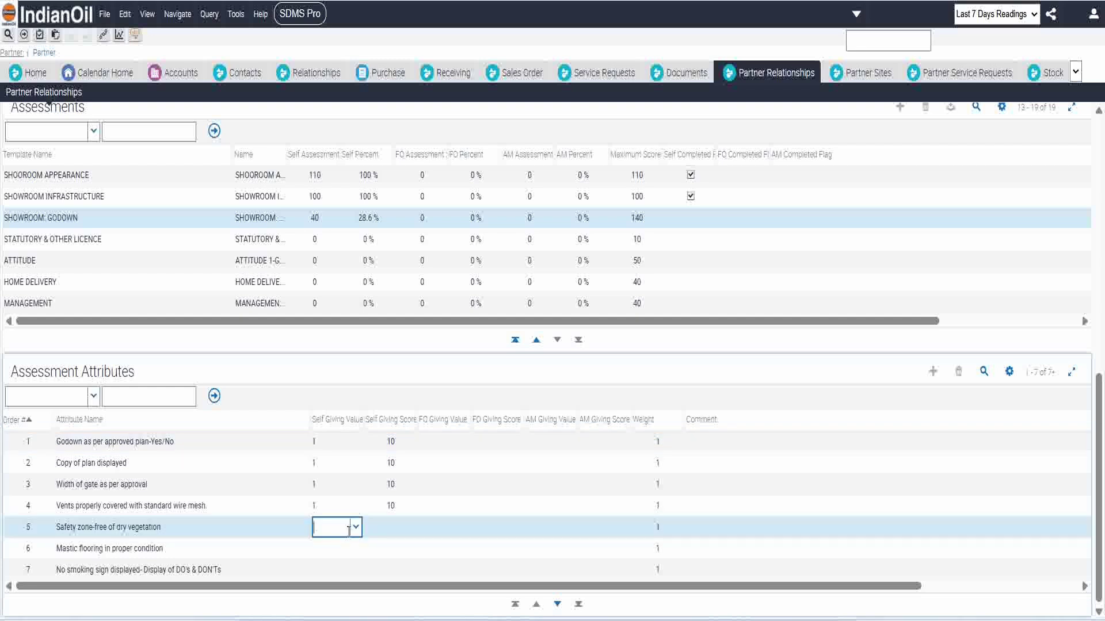
{"action": "left_click", "coordinate": [358, 529]}
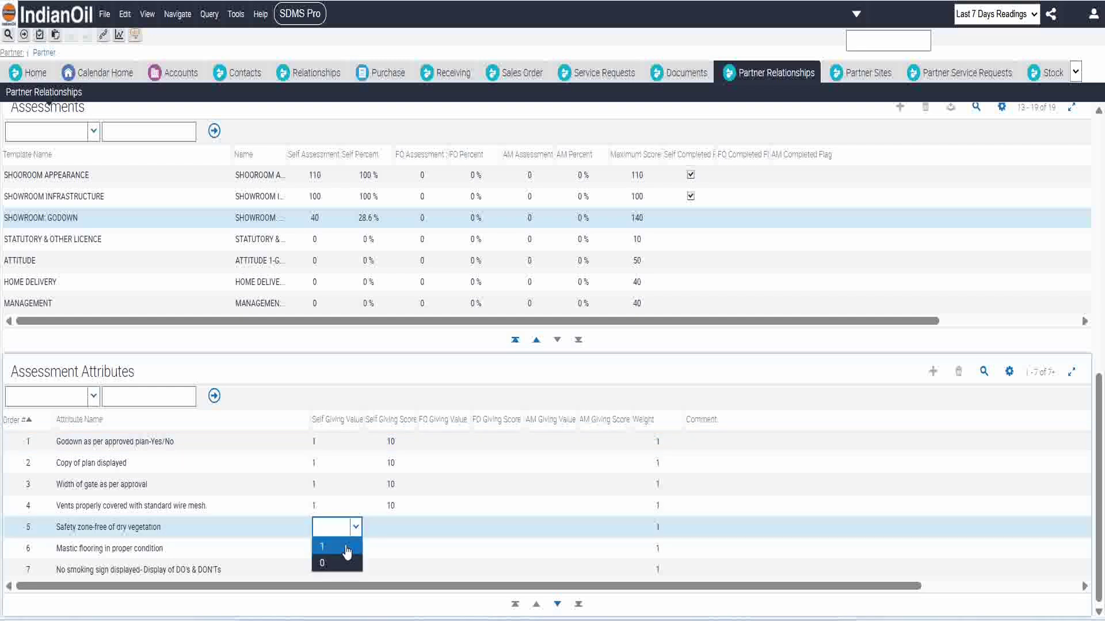
{"action": "left_click", "coordinate": [355, 546]}
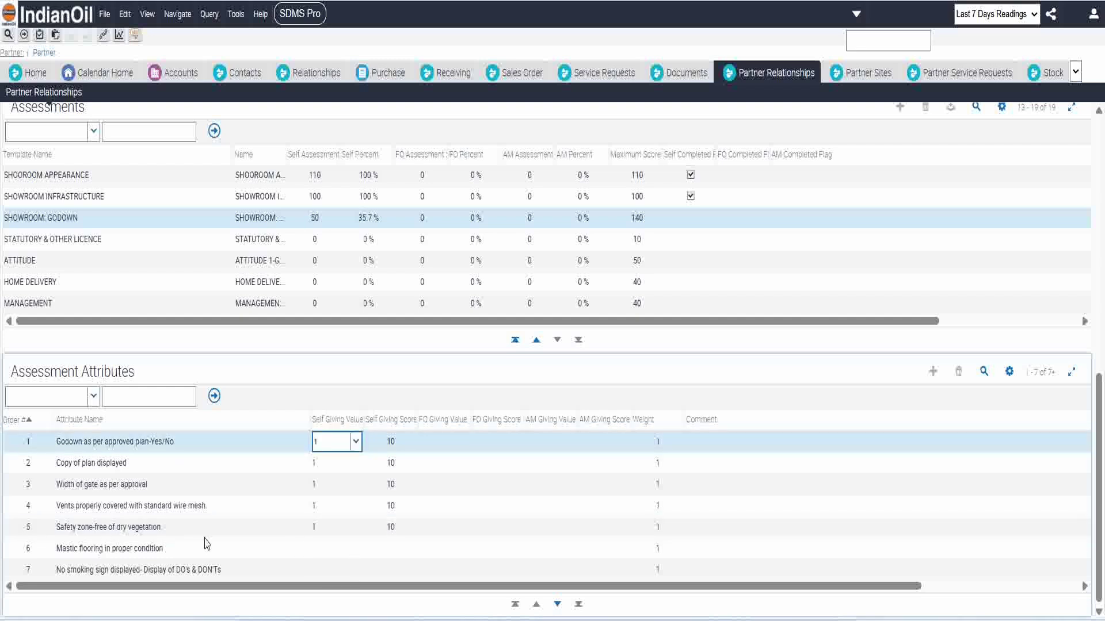
Set the Self Giving Value to 1 for the mastic flooring condition and no smoking sign displayed attributes.
{"action": "left_click", "coordinate": [335, 552]}
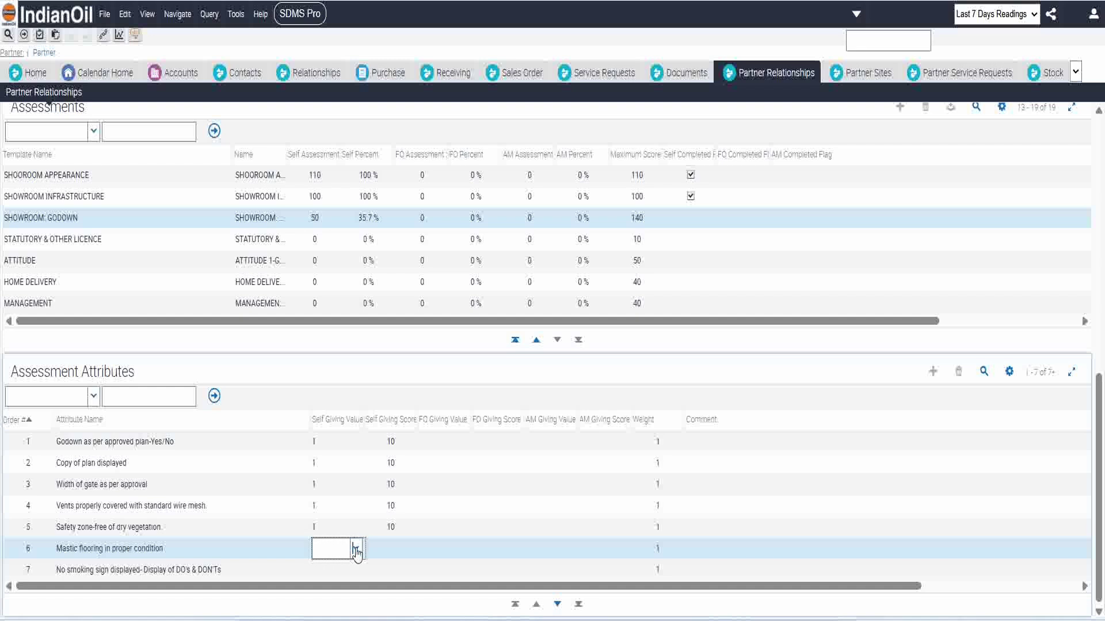
{"action": "left_click", "coordinate": [355, 550]}
{"action": "left_click", "coordinate": [348, 569]}
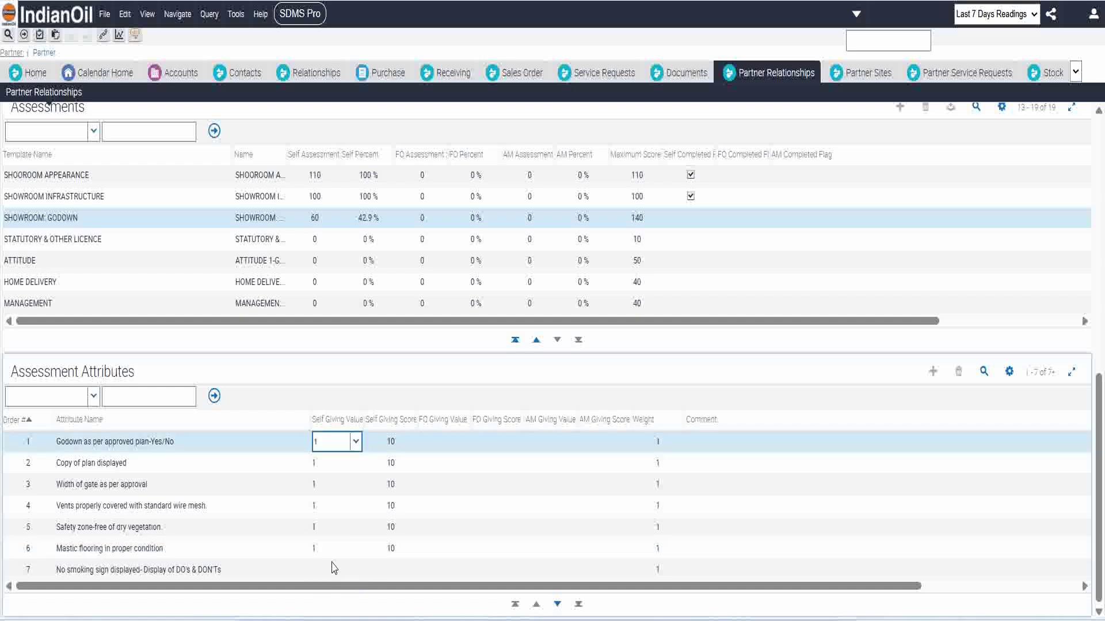
{"action": "left_click", "coordinate": [344, 569]}
{"action": "left_click", "coordinate": [354, 570]}
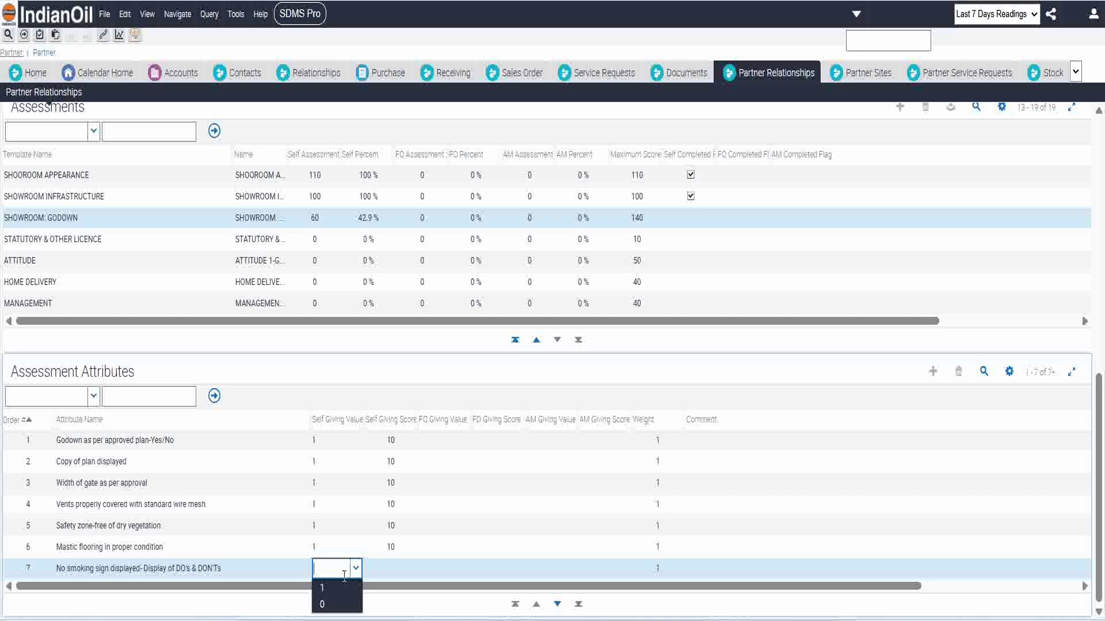
{"action": "left_click", "coordinate": [339, 587]}
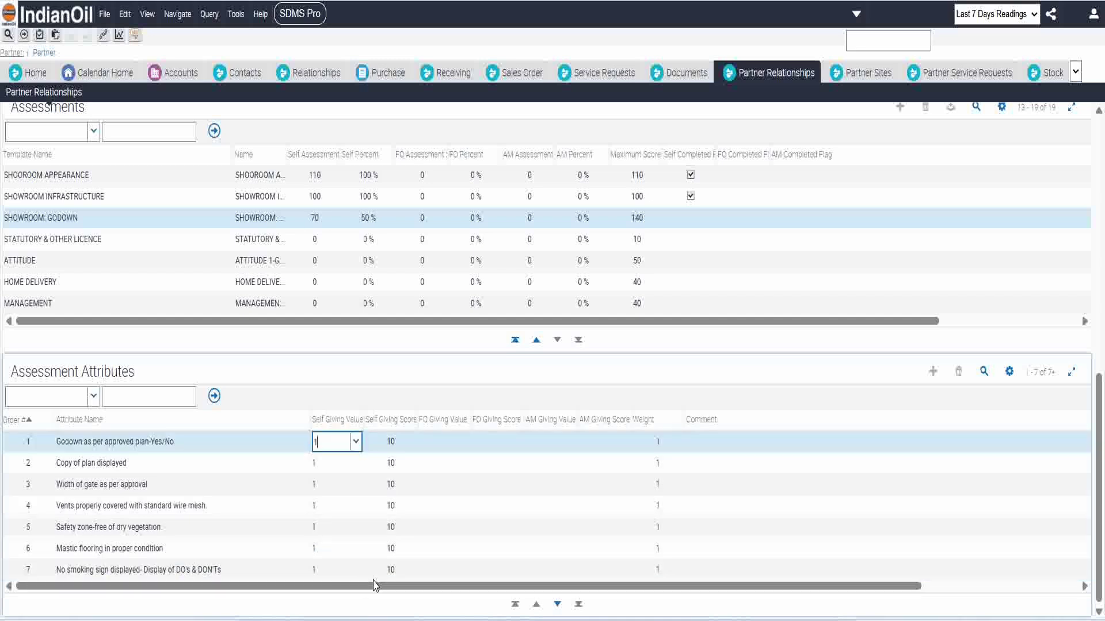
Set the Self Giving Value of the PDC record maintained attribute to 1.
{"action": "left_click", "coordinate": [557, 604]}
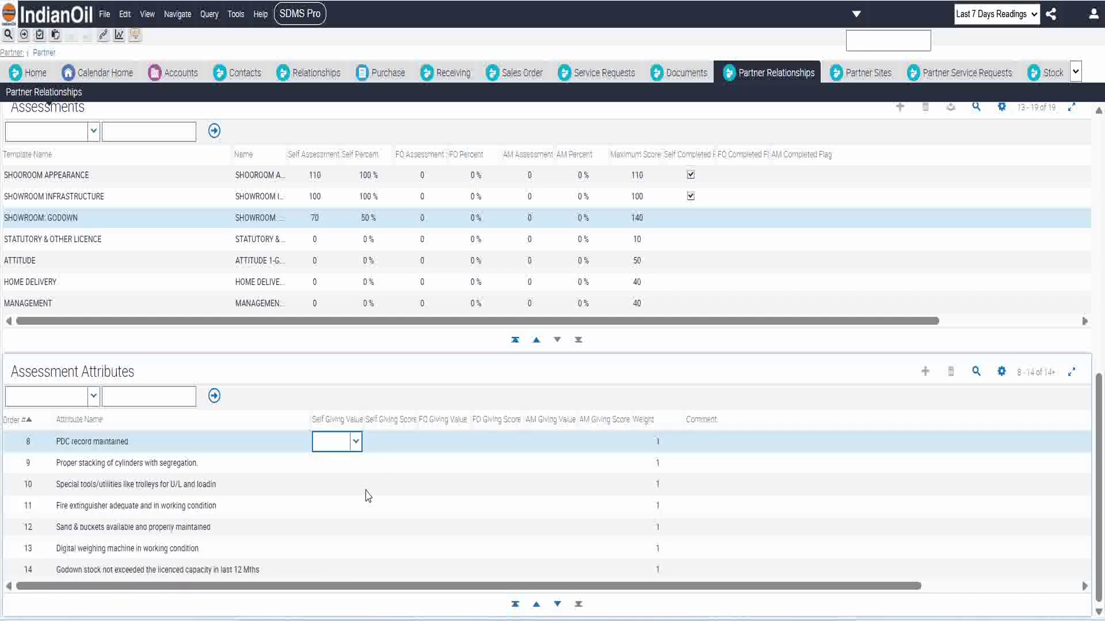
{"action": "left_click", "coordinate": [353, 447]}
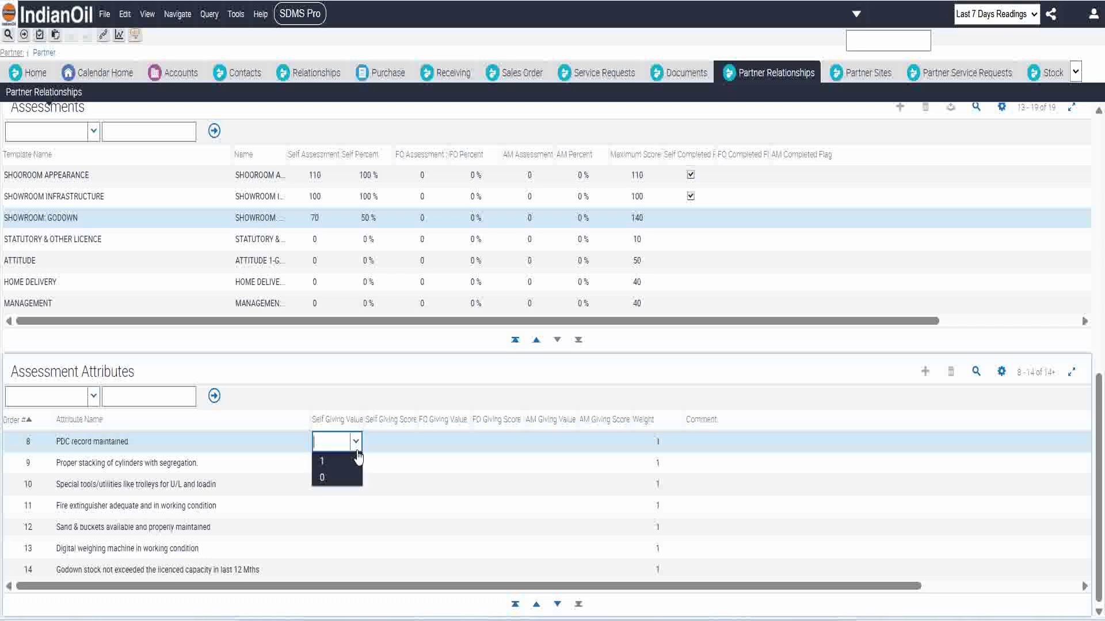
{"action": "left_click", "coordinate": [352, 463]}
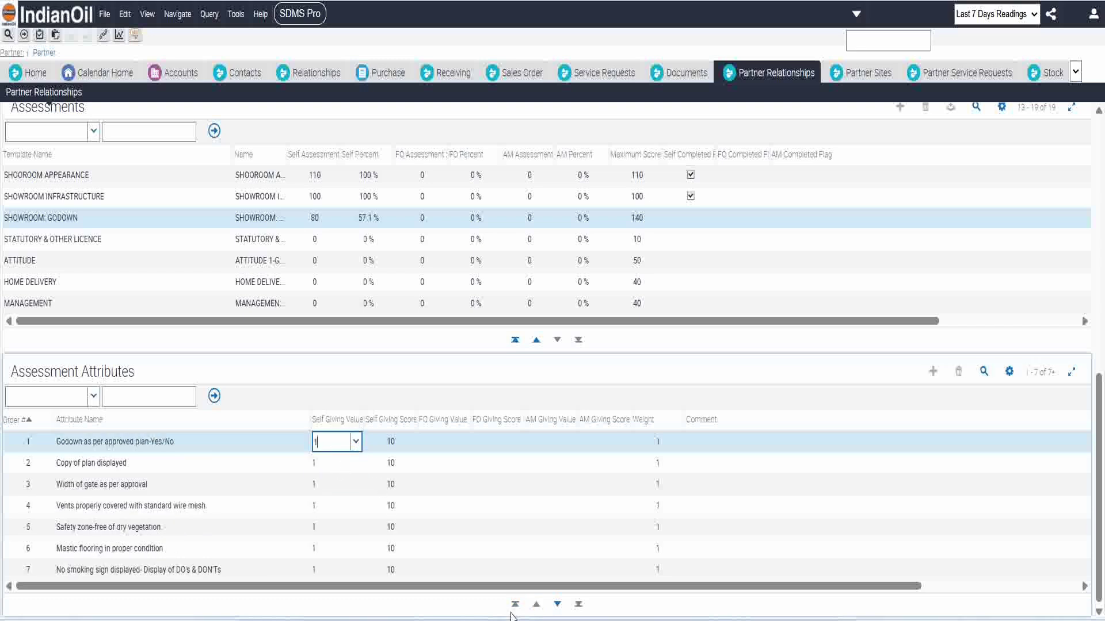
Set the Self Giving Value to 1 for the proper stacking of cylinders and special tools/utilities attributes.
{"action": "left_click", "coordinate": [557, 605]}
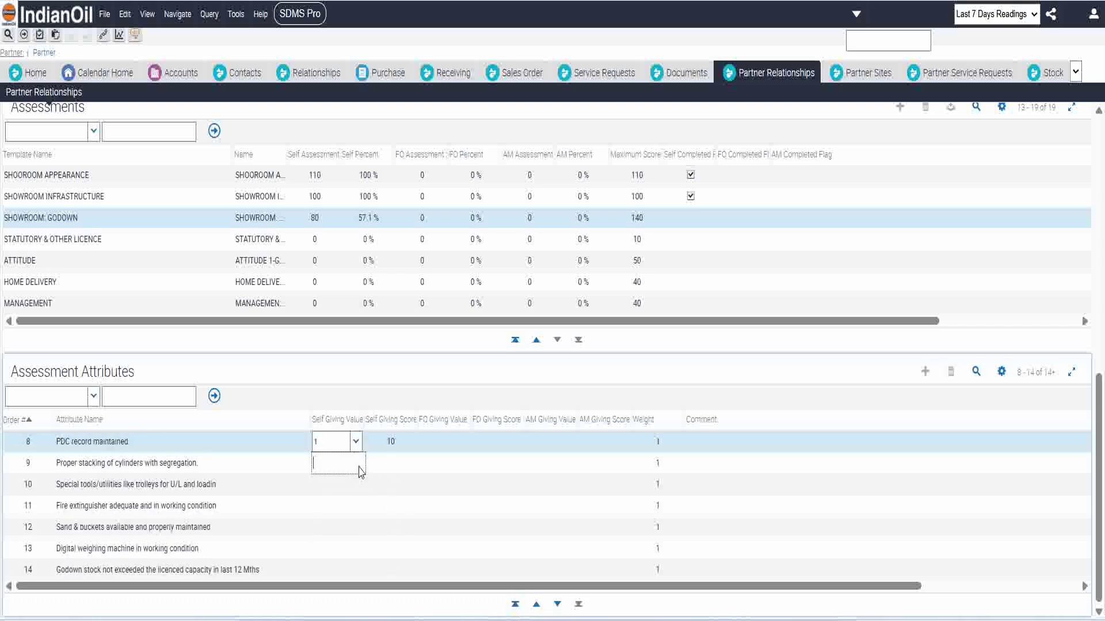
{"action": "left_click", "coordinate": [357, 466]}
{"action": "left_click", "coordinate": [357, 464]}
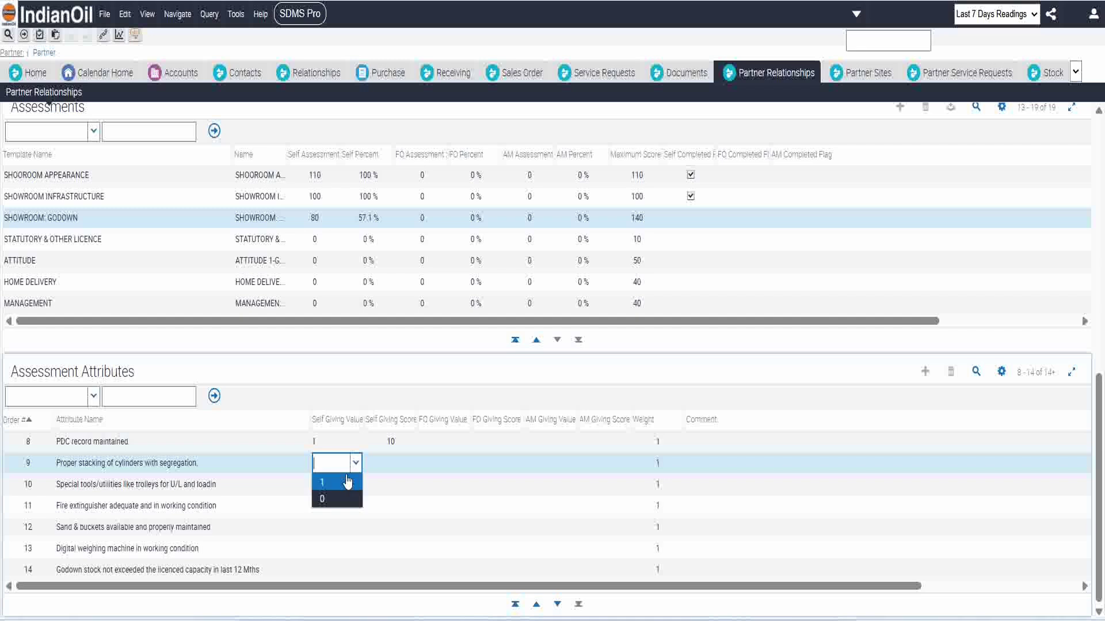
{"action": "left_click", "coordinate": [348, 483]}
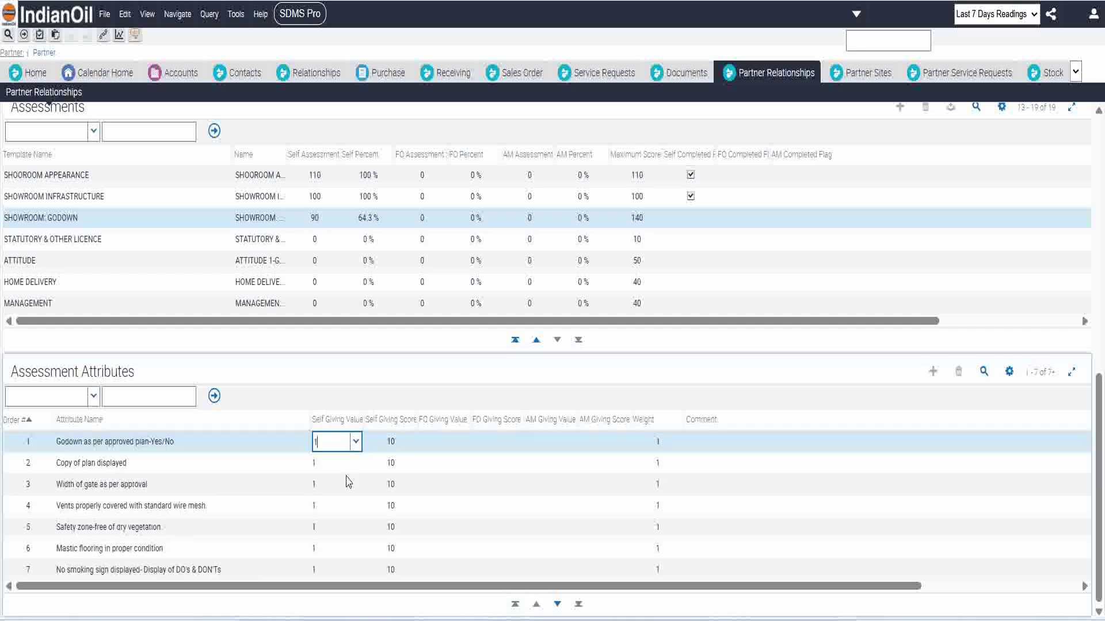
{"action": "left_click", "coordinate": [557, 604]}
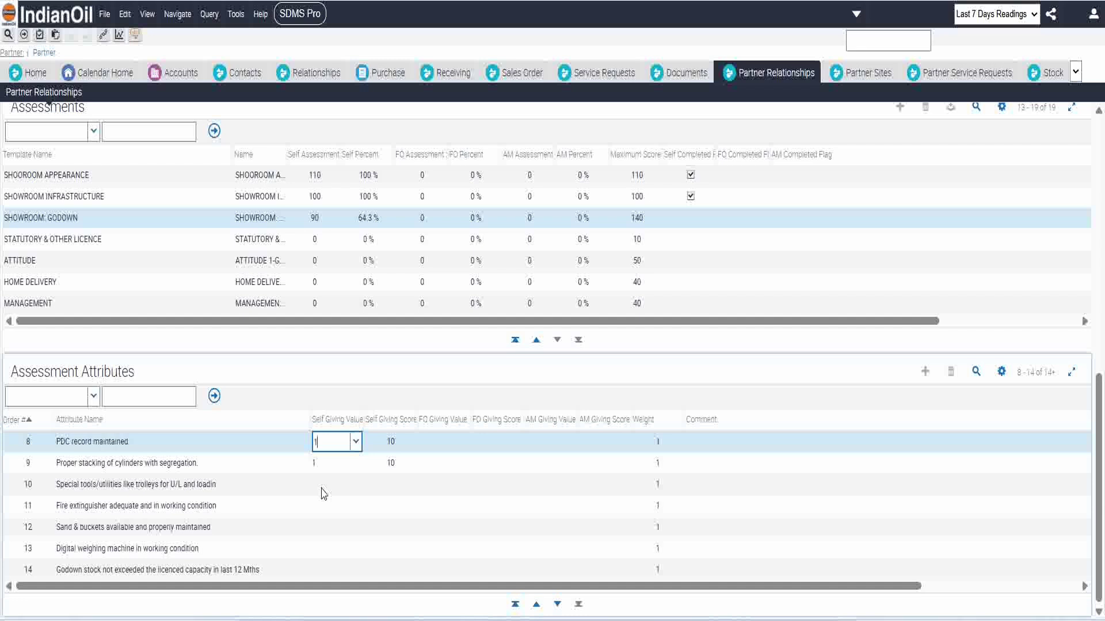
{"action": "left_click", "coordinate": [325, 486]}
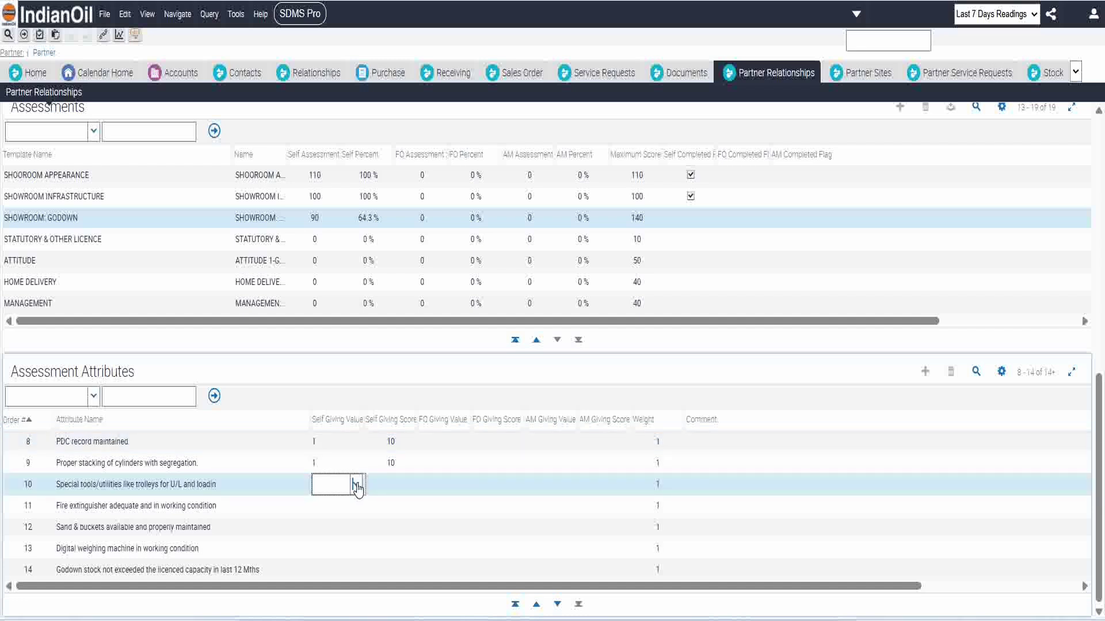
{"action": "left_click", "coordinate": [355, 485]}
{"action": "left_click", "coordinate": [337, 504]}
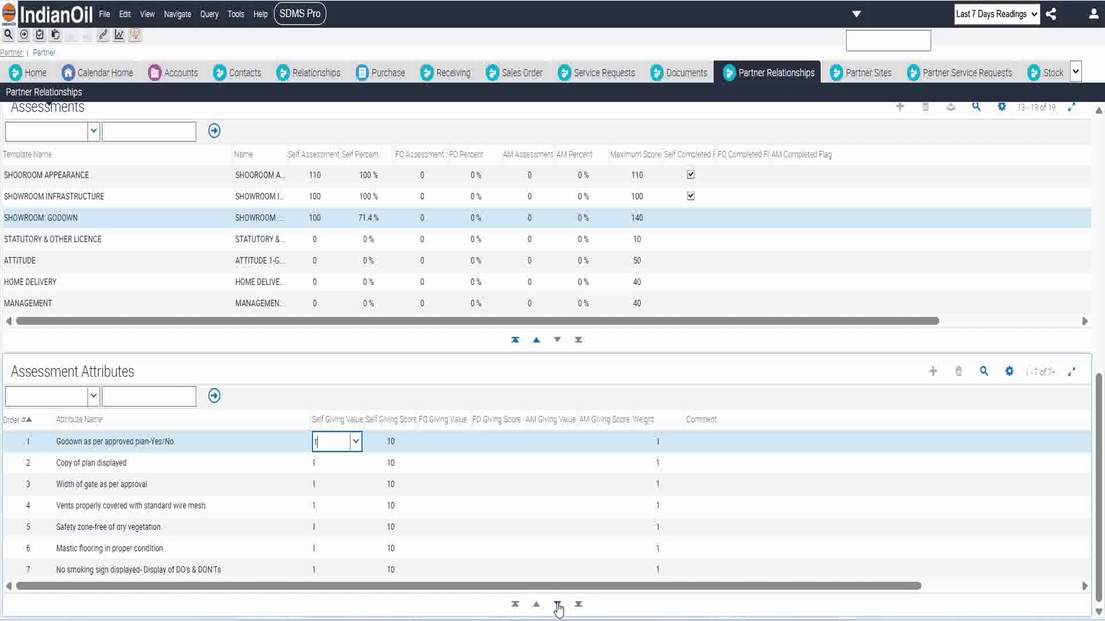
Set the Self Giving Value to 1 for the fire extinguisher and sand & buckets attributes.
{"action": "left_click", "coordinate": [557, 604]}
{"action": "left_click", "coordinate": [327, 509]}
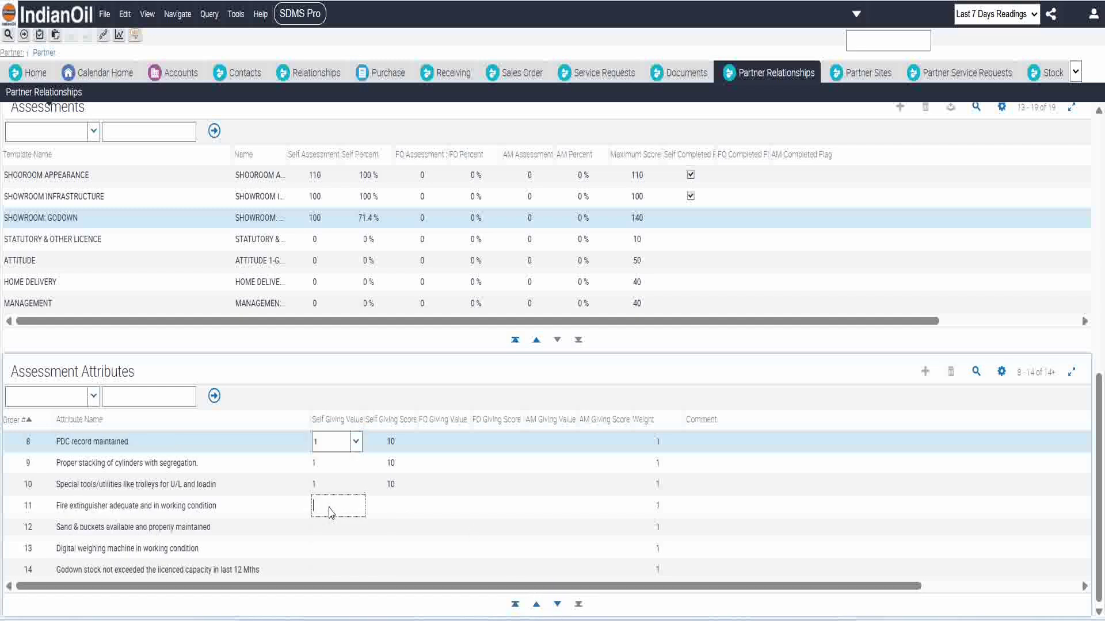
{"action": "left_click", "coordinate": [357, 514]}
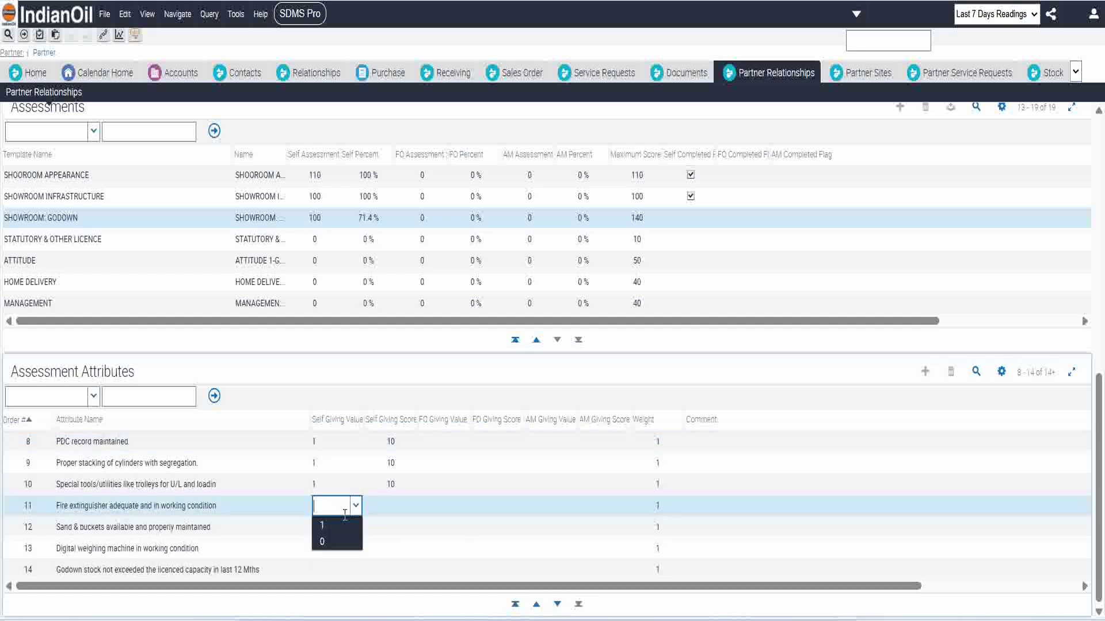
{"action": "left_click", "coordinate": [335, 524]}
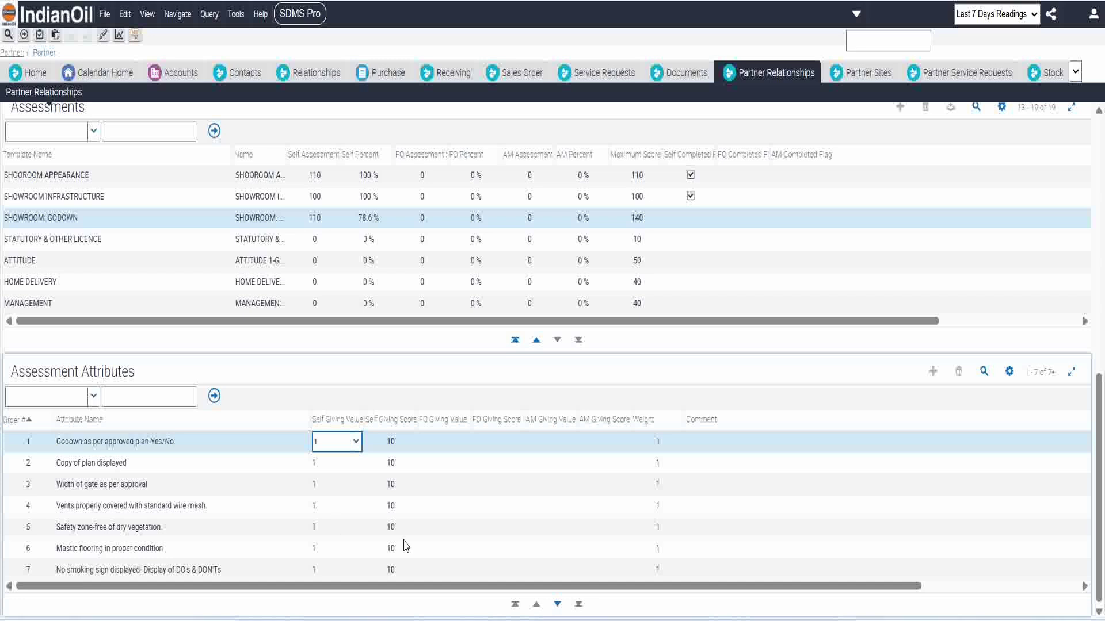
{"action": "left_click", "coordinate": [557, 604]}
{"action": "left_click", "coordinate": [331, 528]}
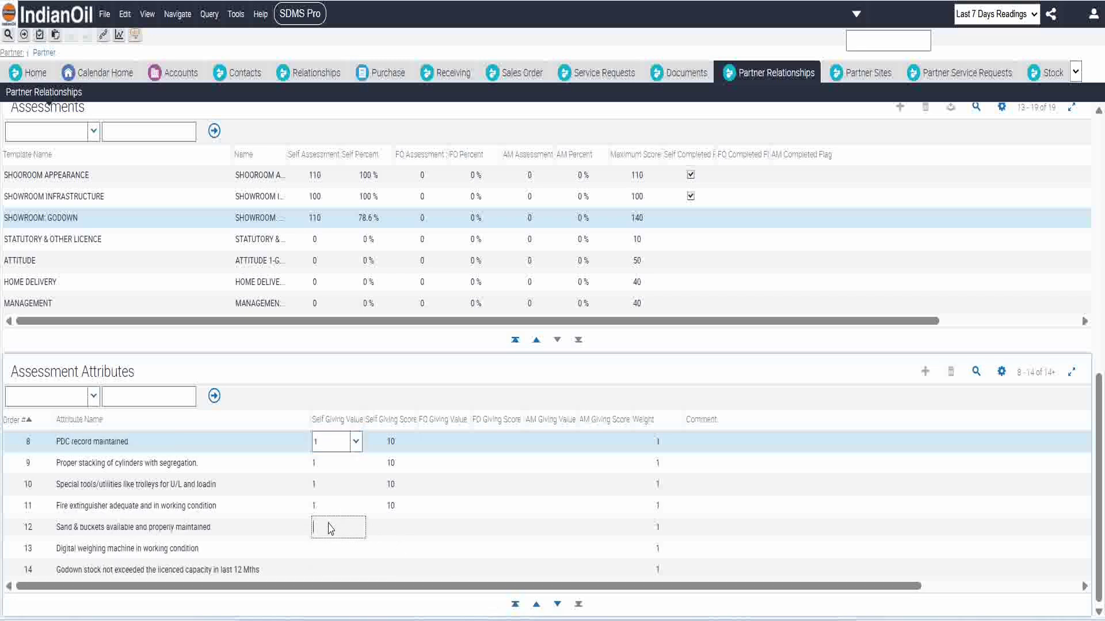
{"action": "left_click", "coordinate": [356, 529]}
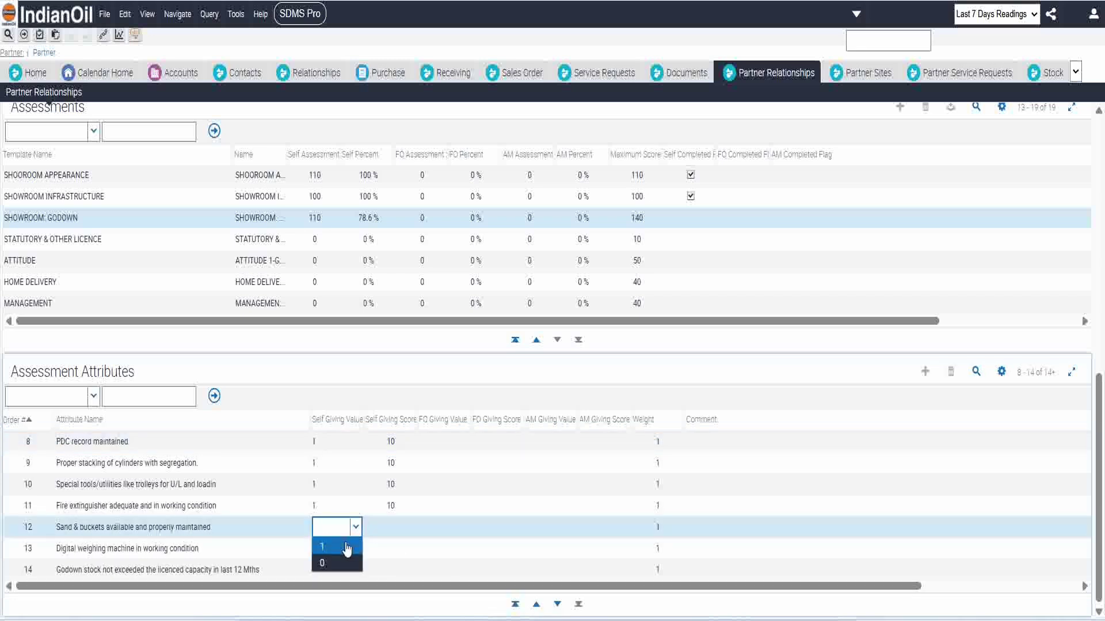
{"action": "left_click", "coordinate": [348, 547]}
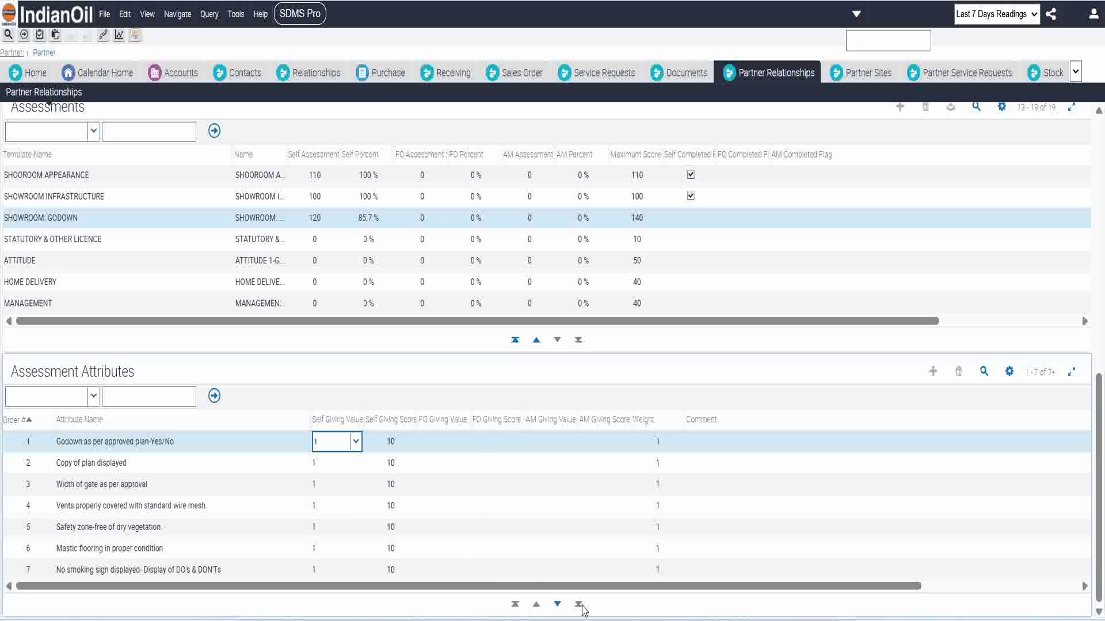
Set the Self Giving Value to 1 for the digital weighing machine and godown stock within licenced capacity attributes.
{"action": "left_click", "coordinate": [557, 605]}
{"action": "left_click", "coordinate": [331, 551]}
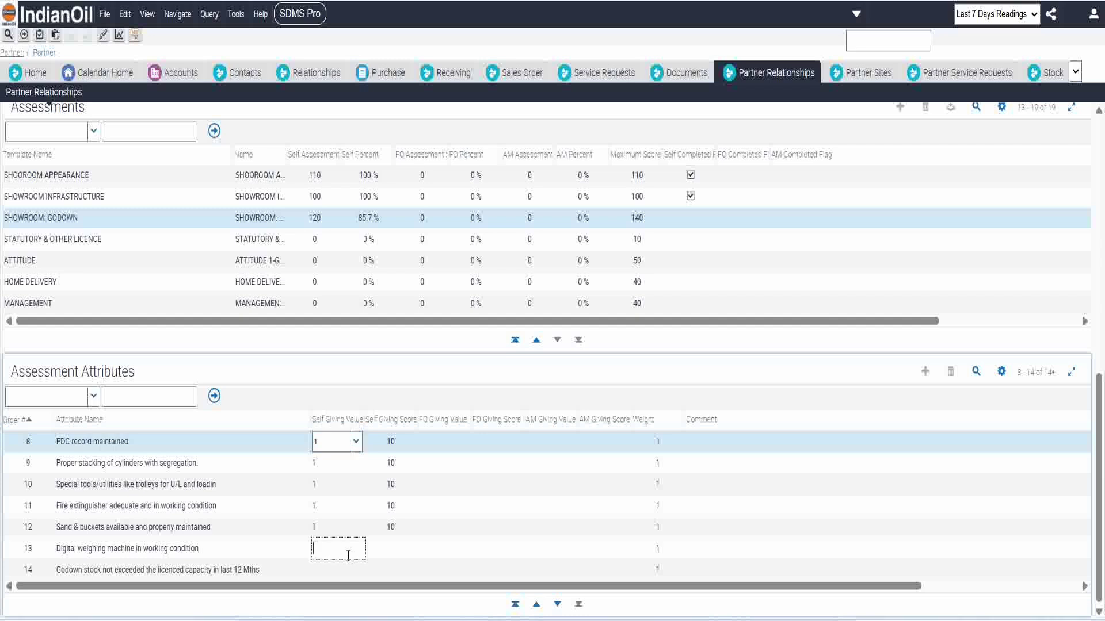
{"action": "left_click", "coordinate": [348, 554]}
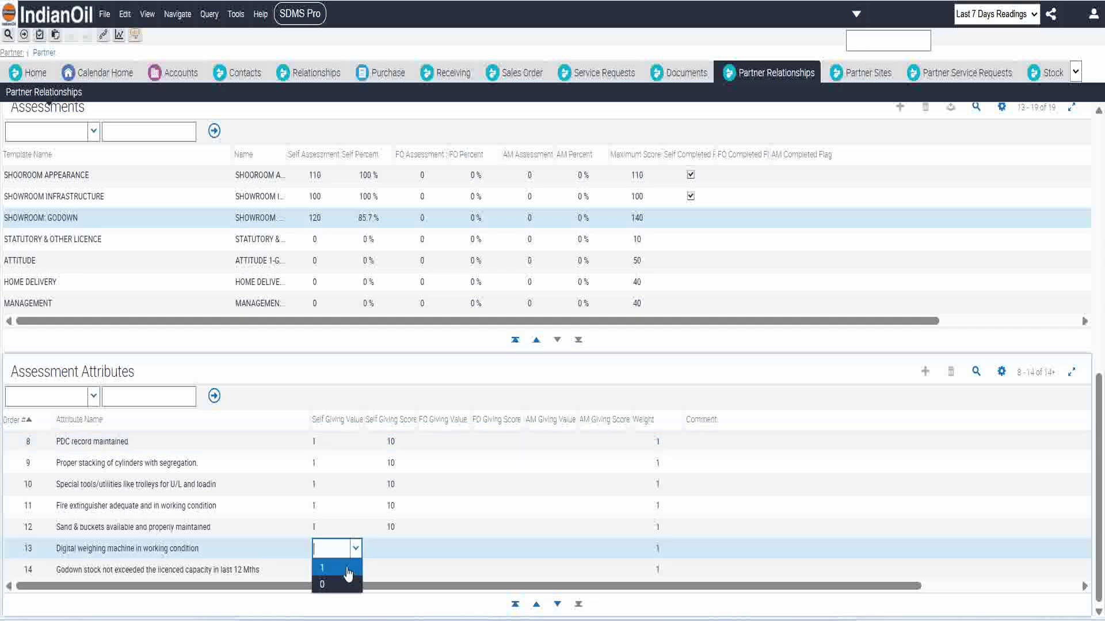
{"action": "left_click", "coordinate": [345, 568]}
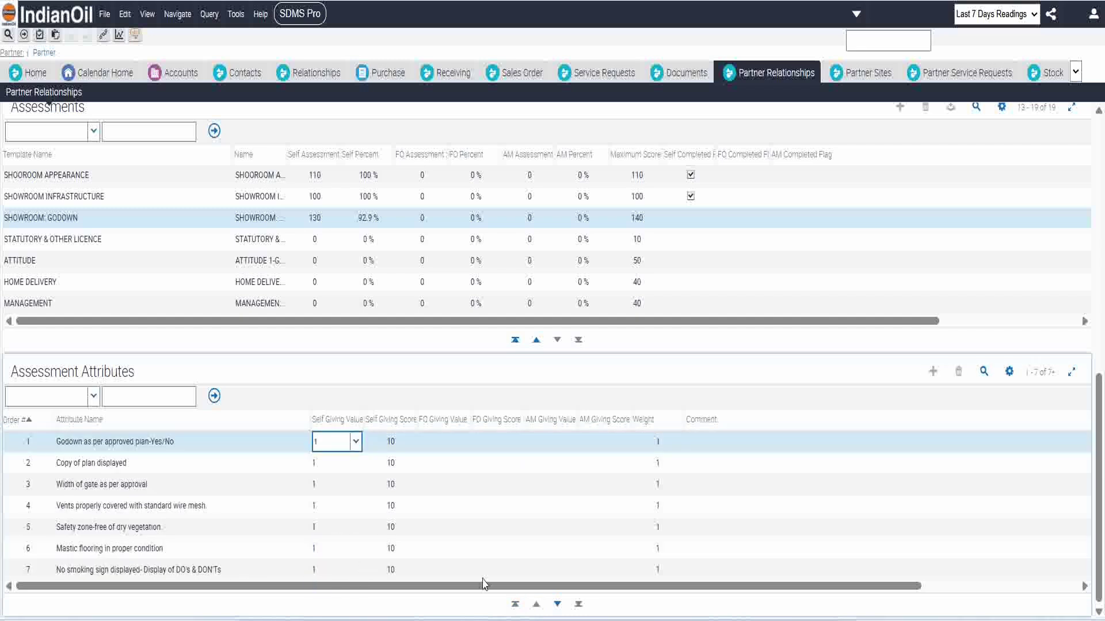
{"action": "left_click", "coordinate": [557, 604]}
{"action": "left_click", "coordinate": [359, 572]}
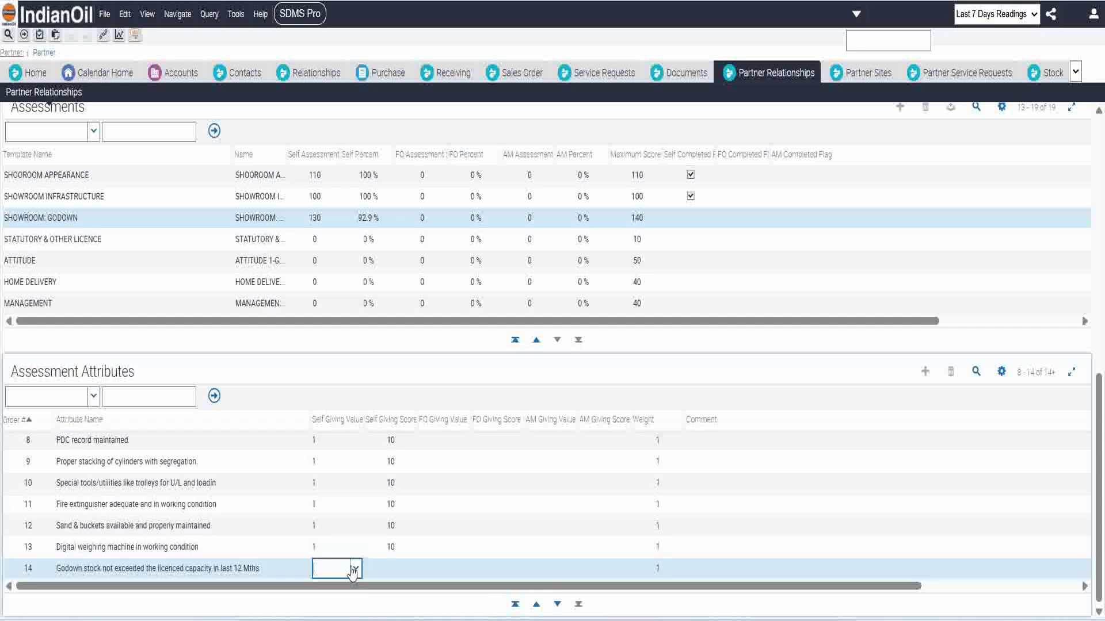
{"action": "left_click", "coordinate": [354, 567]}
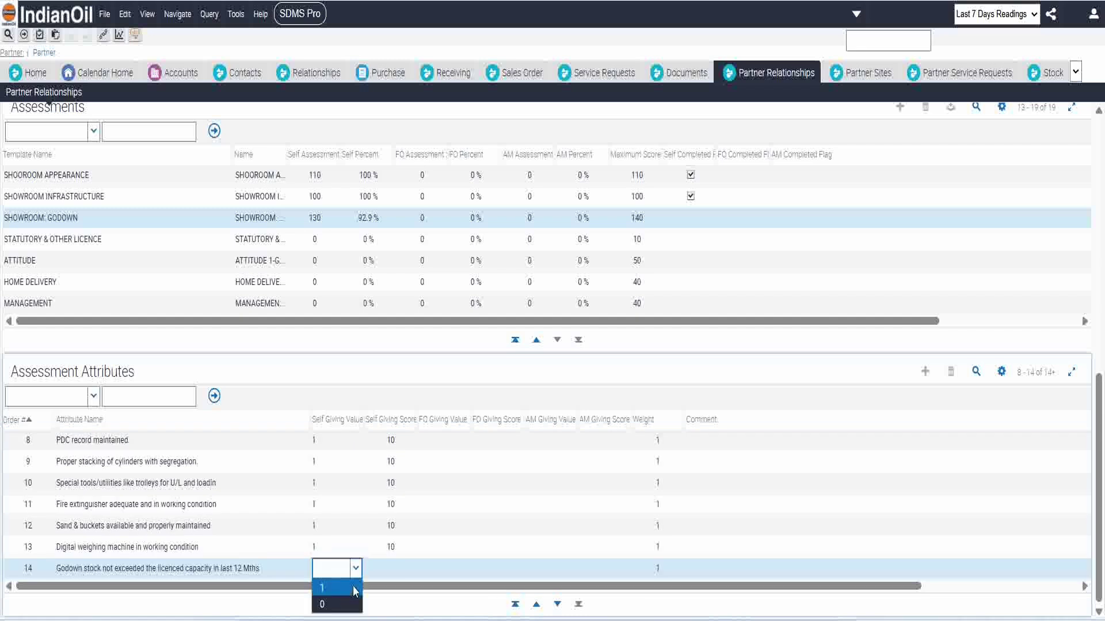
{"action": "left_click", "coordinate": [353, 588]}
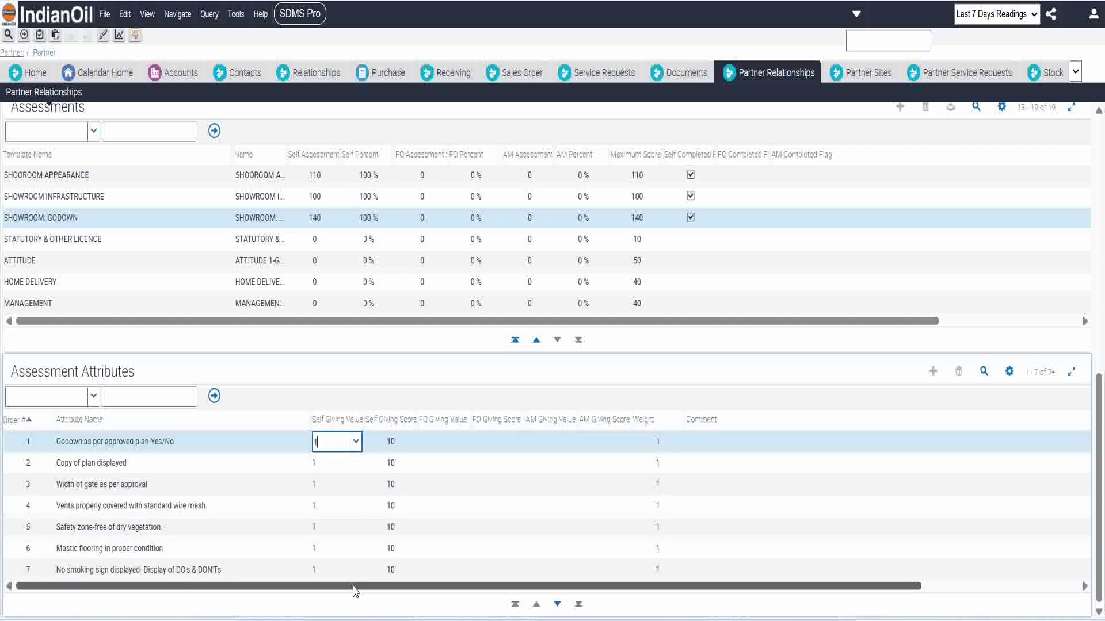
In the STATUTORY & OTHER LICENCE template, set the Self Giving Value to 1 for adequate insurance and 0 for instances of renewal delay.
{"action": "left_click", "coordinate": [331, 241]}
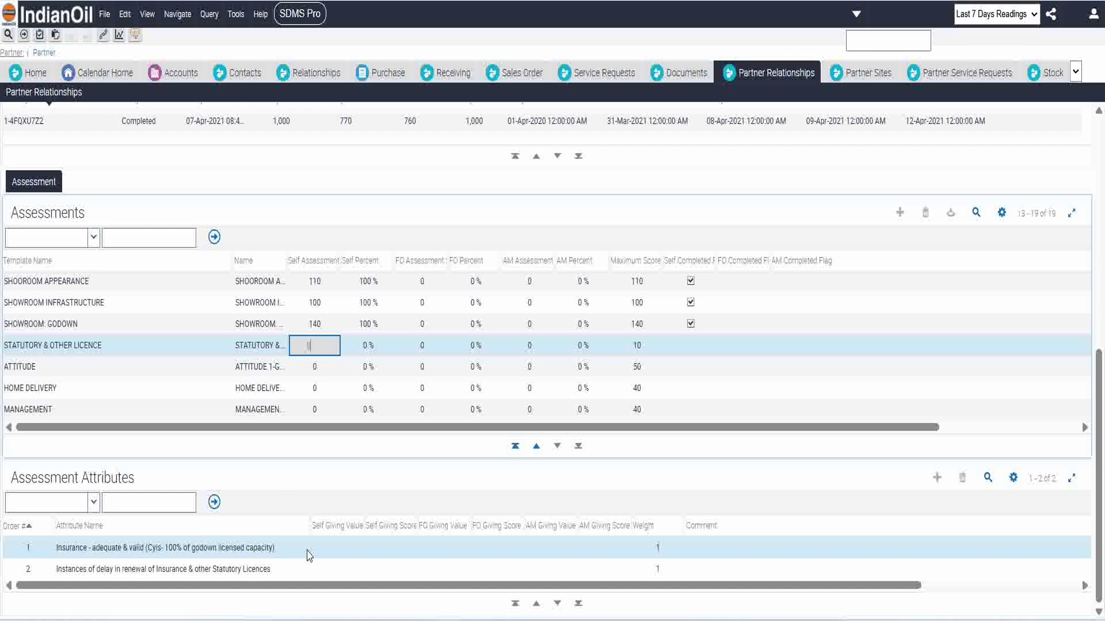
{"action": "left_click", "coordinate": [324, 547]}
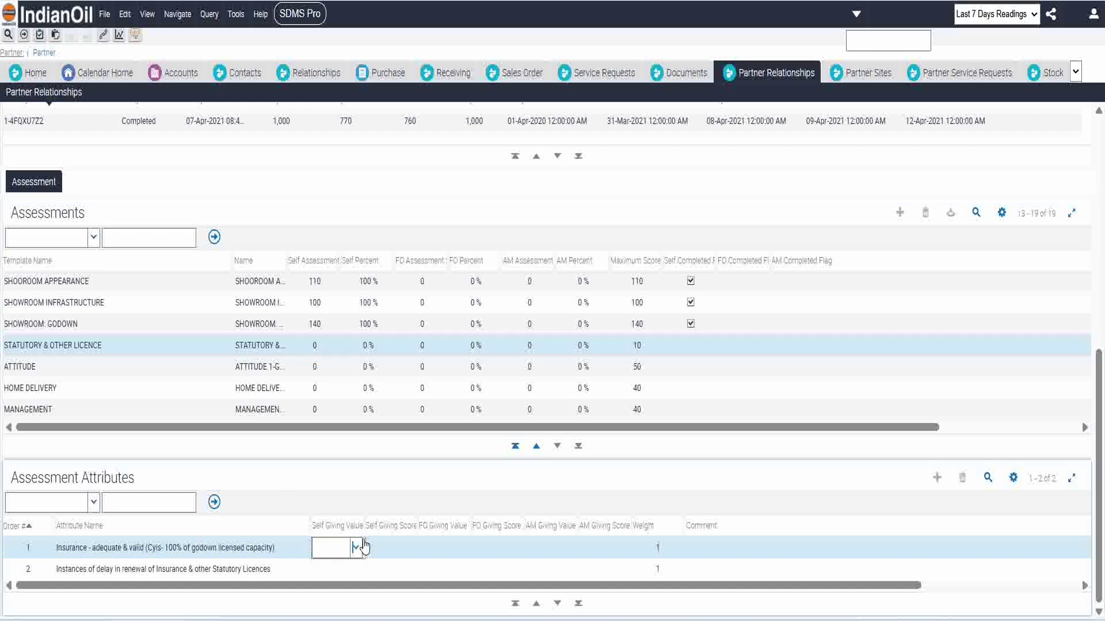
{"action": "left_click", "coordinate": [357, 548]}
{"action": "left_click", "coordinate": [339, 569]}
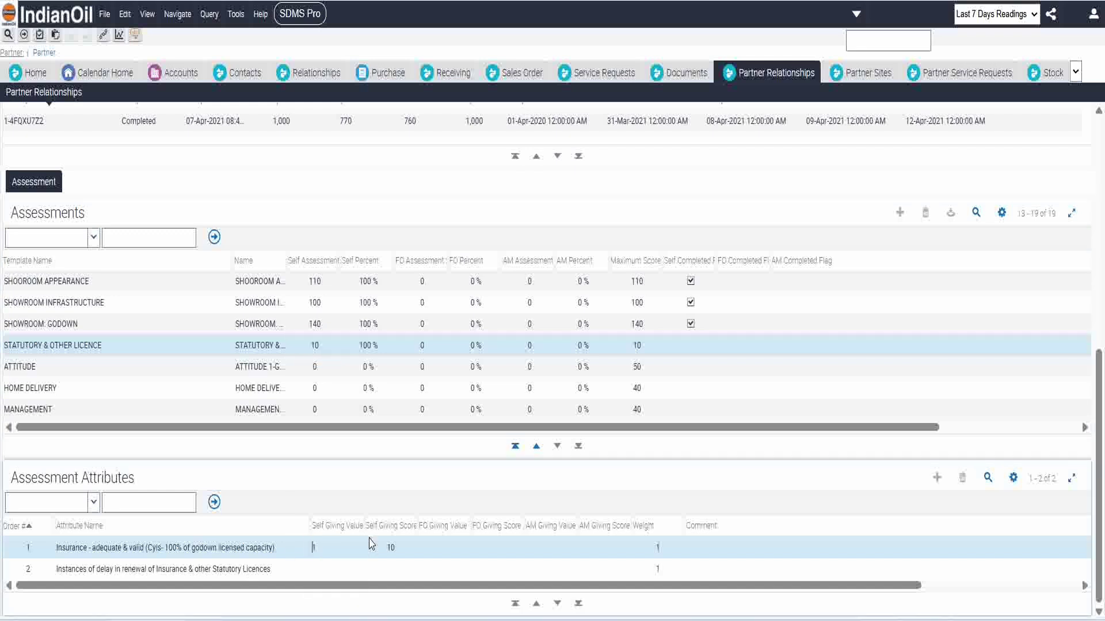
{"action": "left_click", "coordinate": [337, 568]}
{"action": "left_click", "coordinate": [356, 568]}
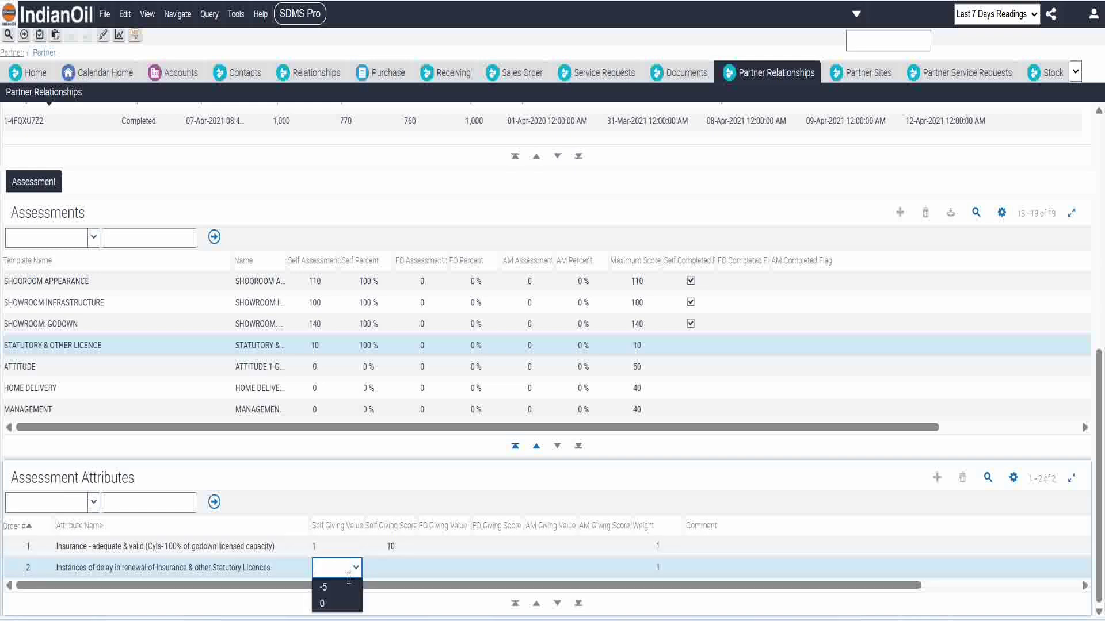
{"action": "left_click", "coordinate": [336, 603]}
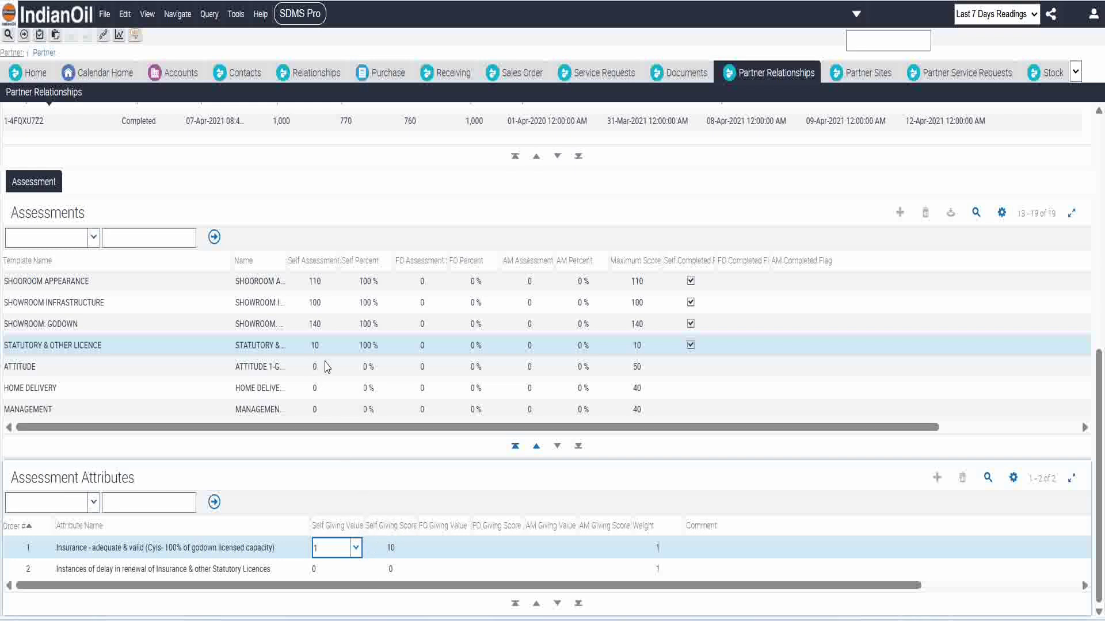
Try a Self Giving Value of -5 for the instances of delay in renewal attribute and return it to 0.
{"action": "left_click", "coordinate": [358, 571]}
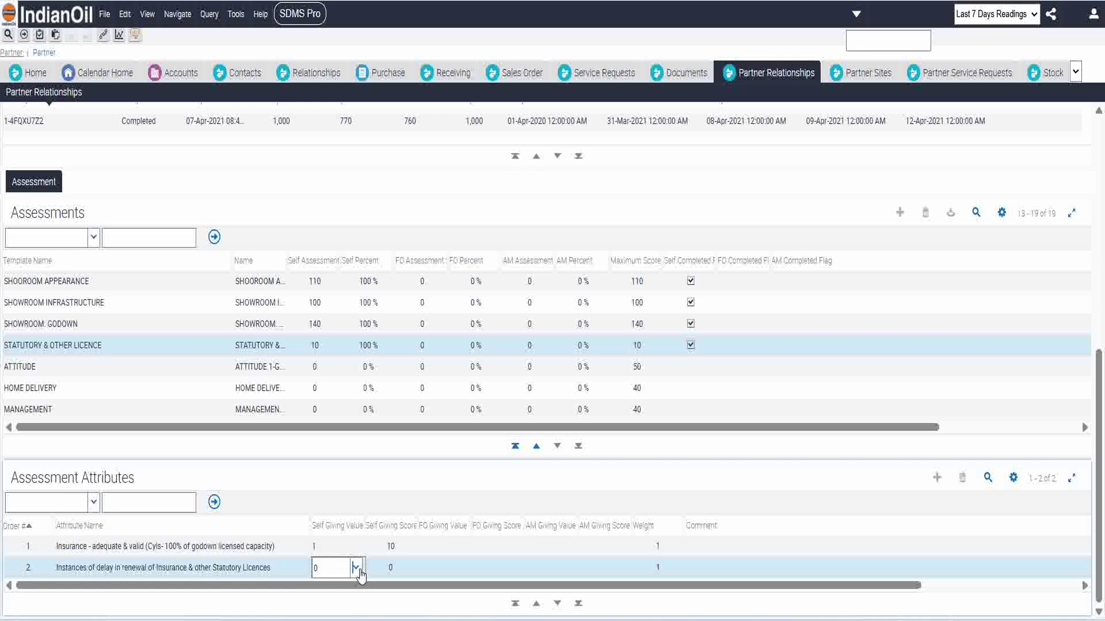
{"action": "left_click", "coordinate": [356, 568]}
{"action": "left_click", "coordinate": [347, 590]}
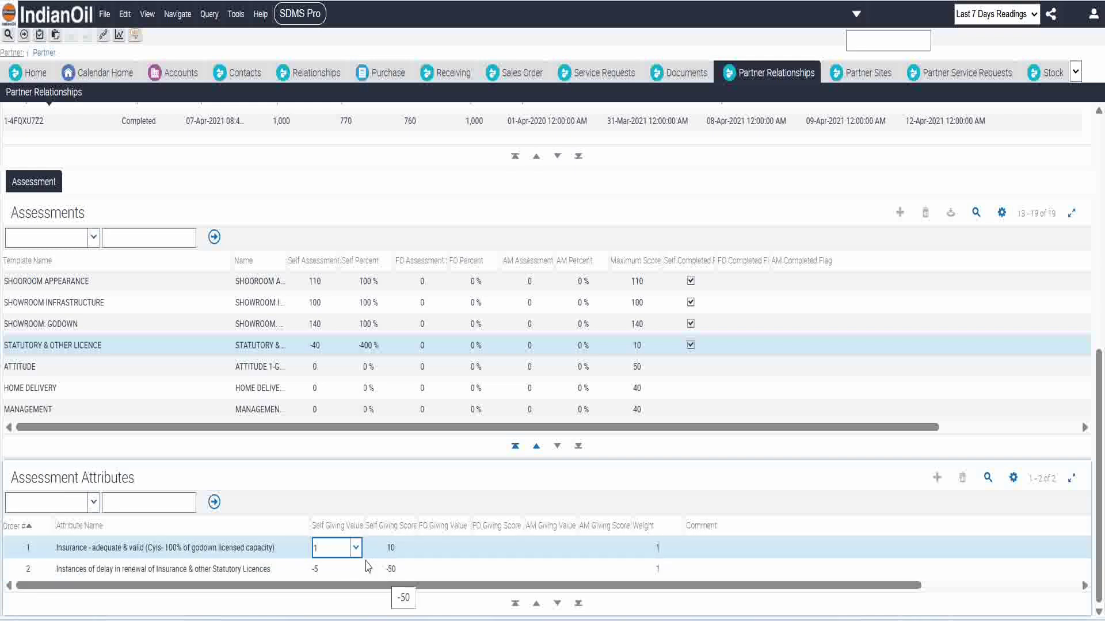
{"action": "left_click", "coordinate": [357, 568]}
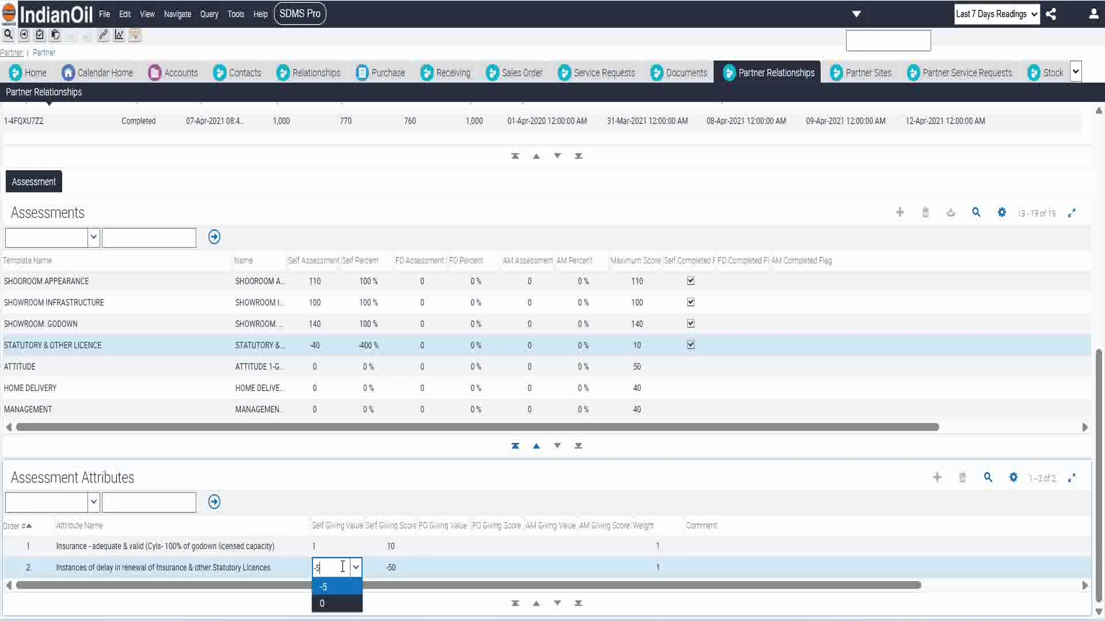
{"action": "left_click", "coordinate": [345, 603]}
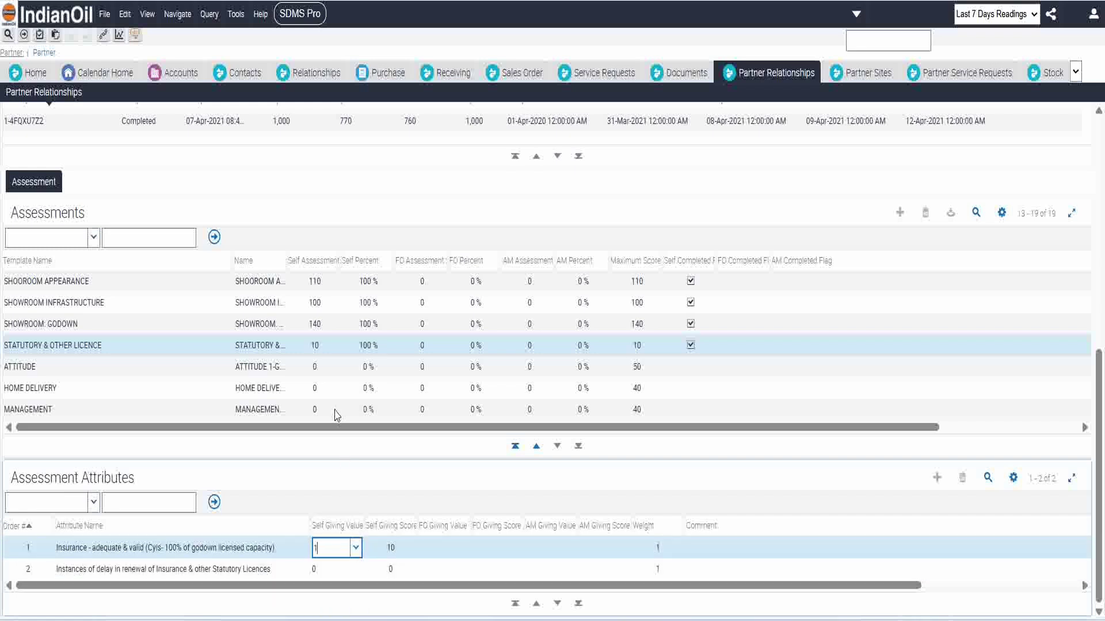
In the ATTITUDE template, set the Self Giving Value of the compliance of shortcomings and non-repetition attribute to 5.
{"action": "left_click", "coordinate": [337, 367]}
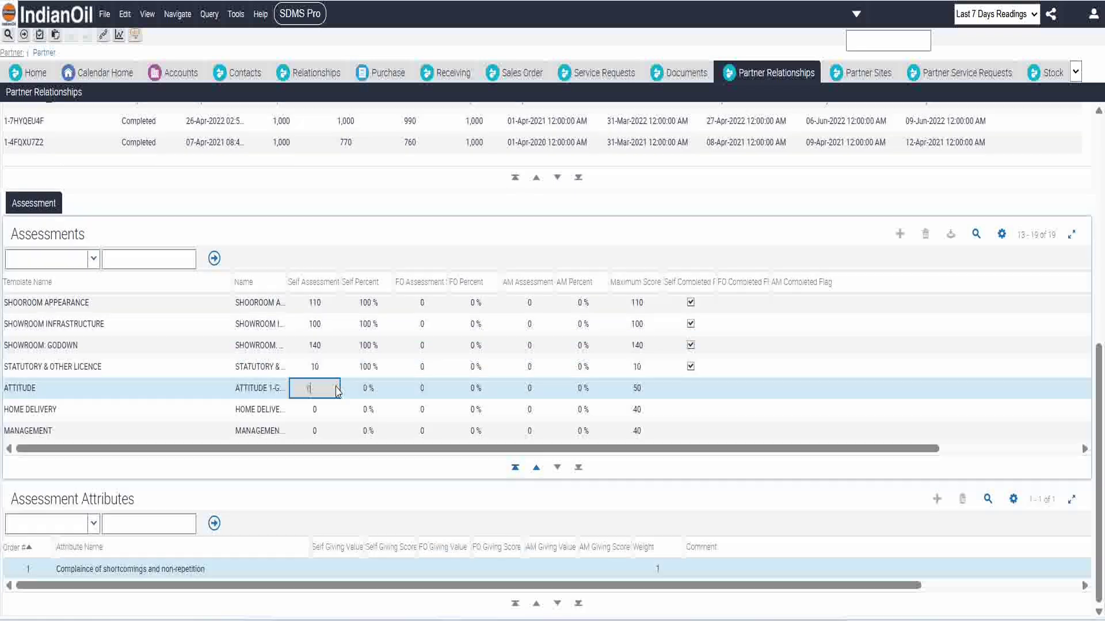
{"action": "left_click", "coordinate": [275, 574]}
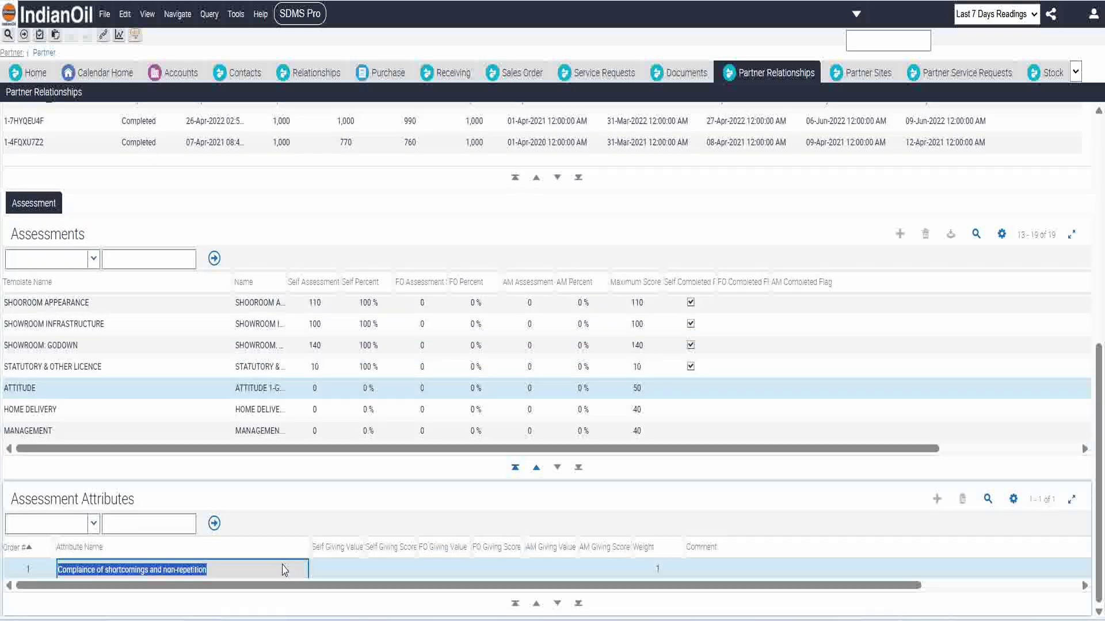
{"action": "left_click", "coordinate": [340, 570]}
{"action": "left_click", "coordinate": [356, 570]}
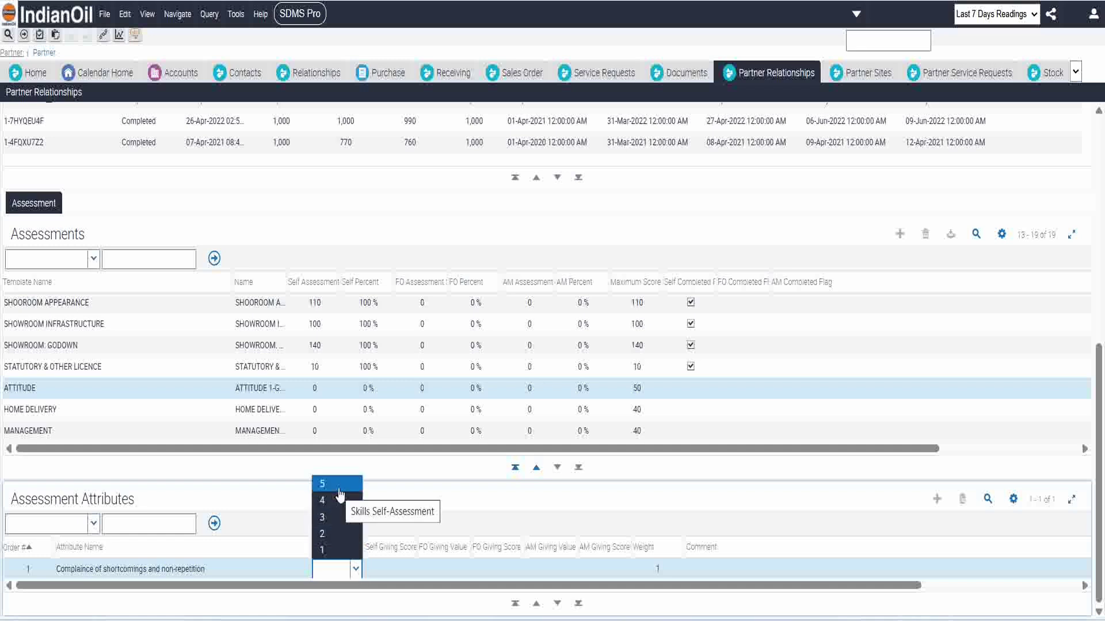
{"action": "left_click", "coordinate": [339, 489]}
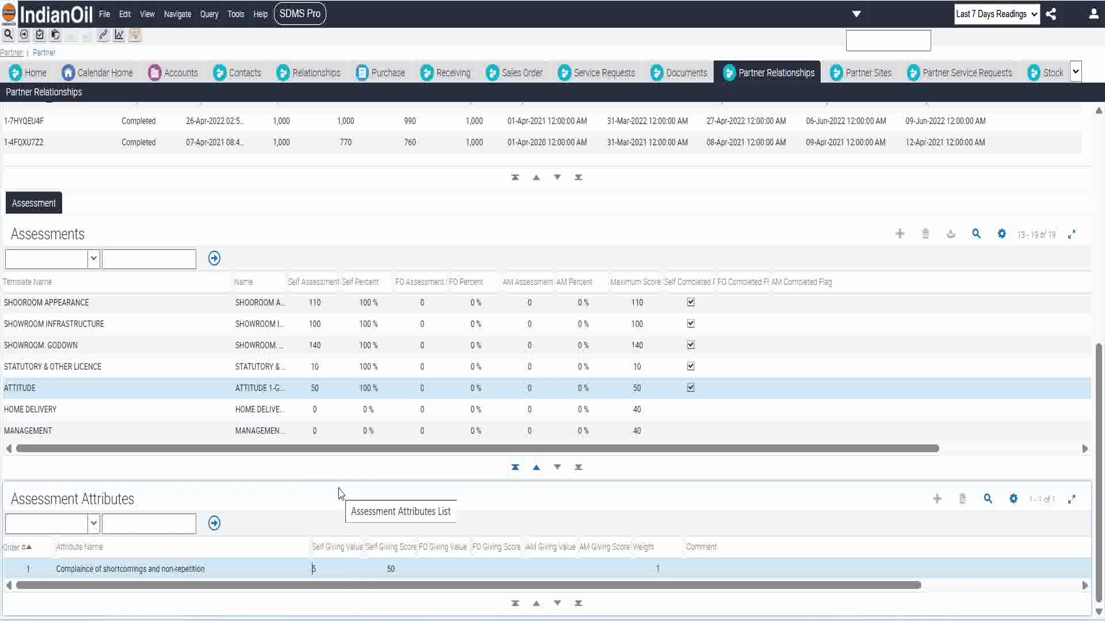
In the HOME DELIVERY template, set the Self Giving Value of the home delivery including authorised CNC attribute to 100%.
{"action": "left_click", "coordinate": [336, 410]}
{"action": "left_click", "coordinate": [309, 565]}
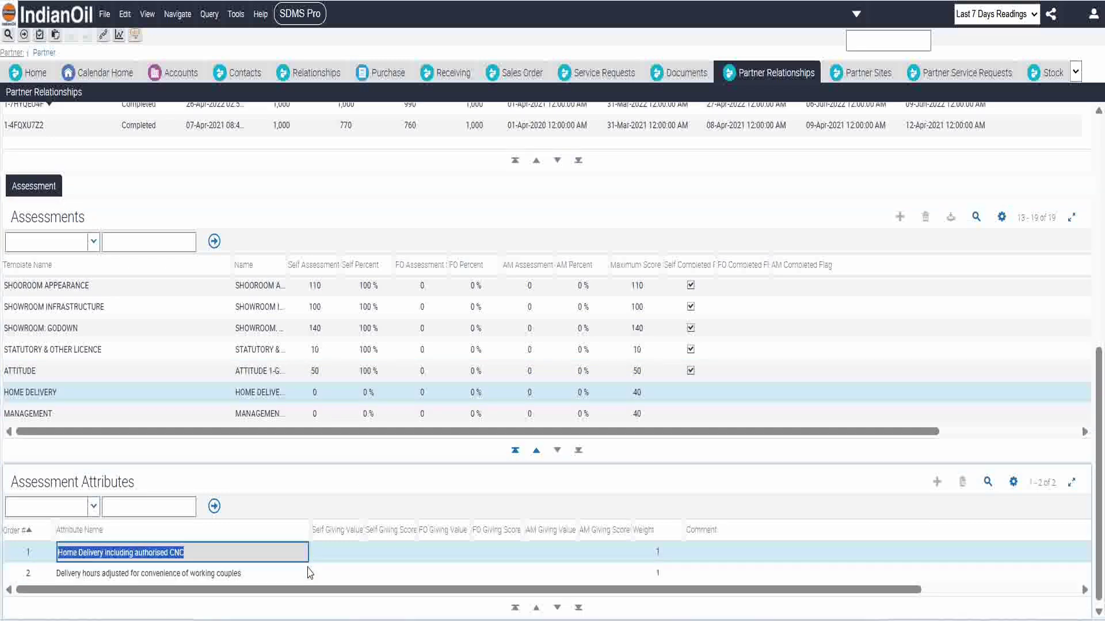
{"action": "left_click", "coordinate": [345, 554]}
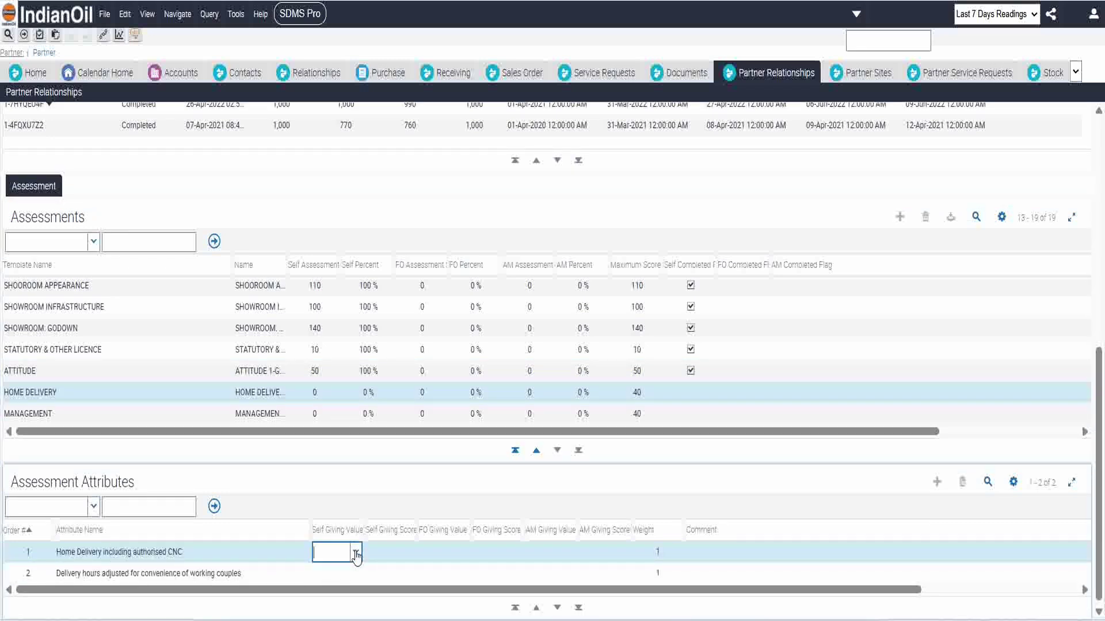
{"action": "left_click", "coordinate": [356, 554]}
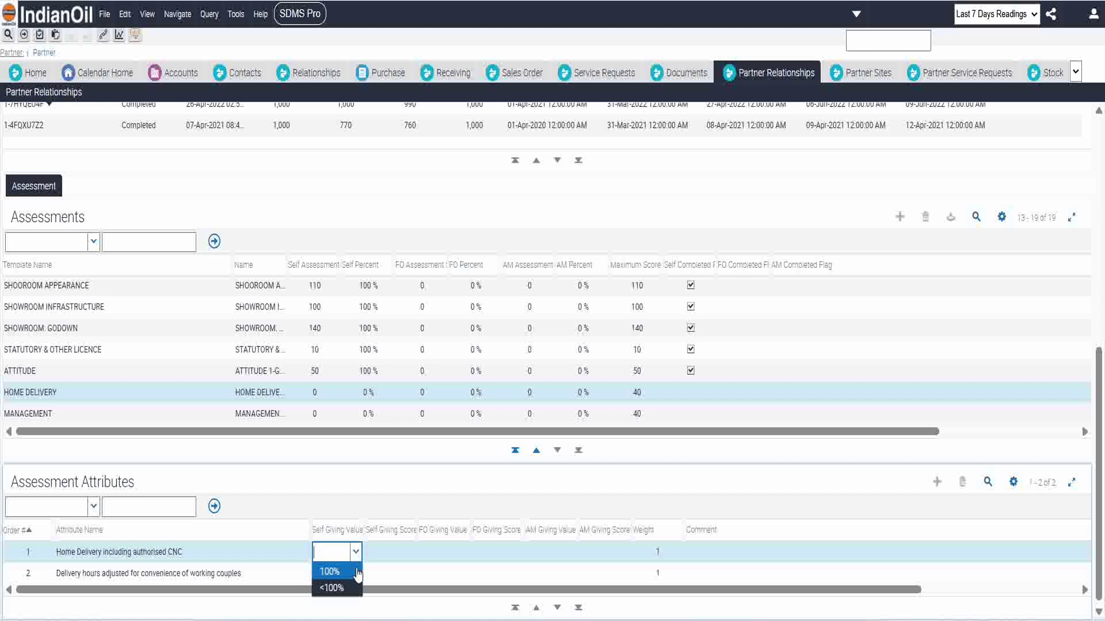
{"action": "left_click", "coordinate": [348, 575]}
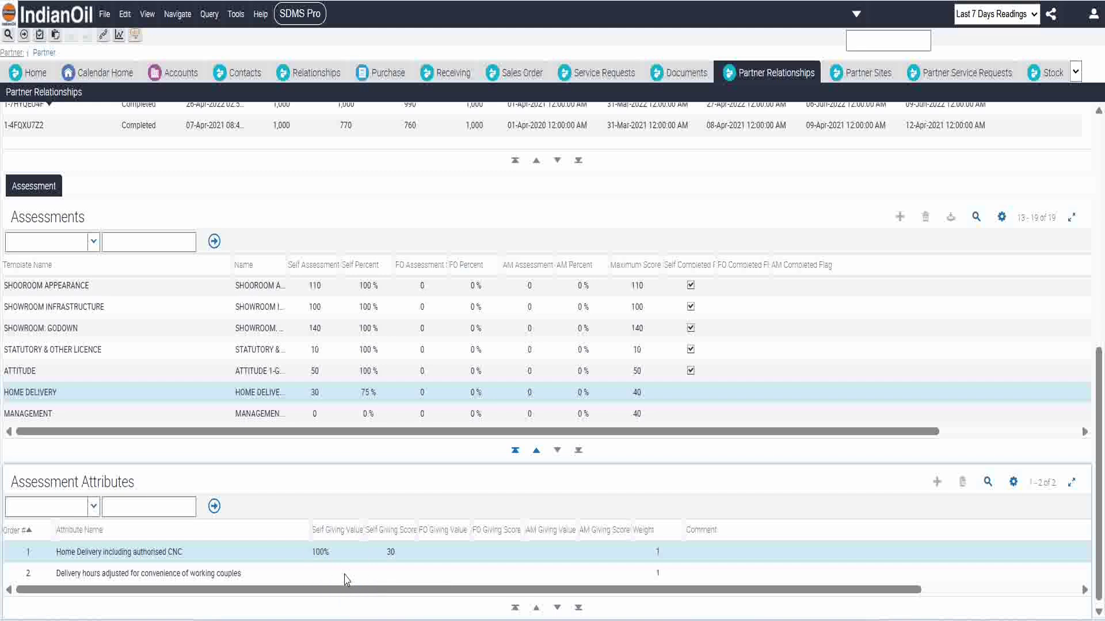
In the HOME DELIVERY template, set the Self Giving Value of the delivery hours adjusted for convenience of working couples attribute to 1.
{"action": "left_click", "coordinate": [344, 575]}
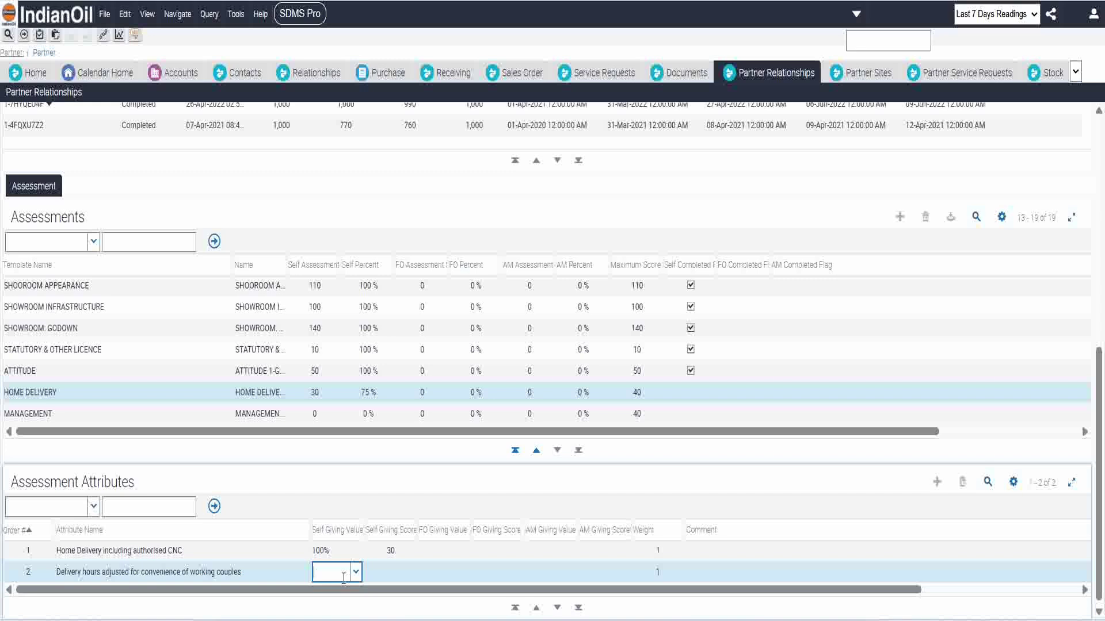
{"action": "left_click", "coordinate": [356, 572]}
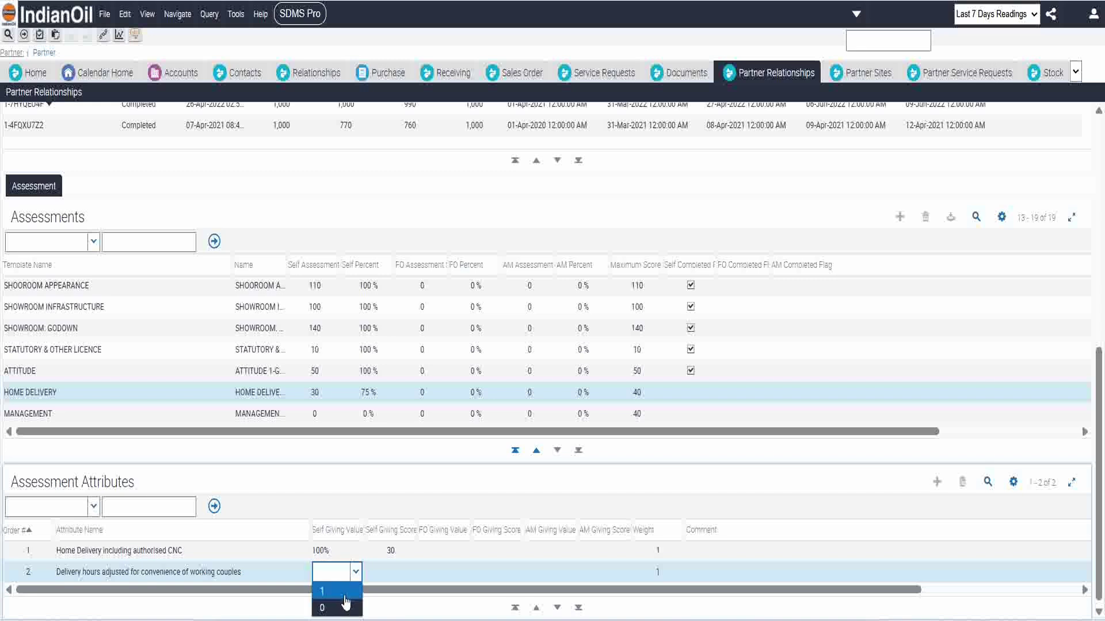
{"action": "left_click", "coordinate": [345, 596]}
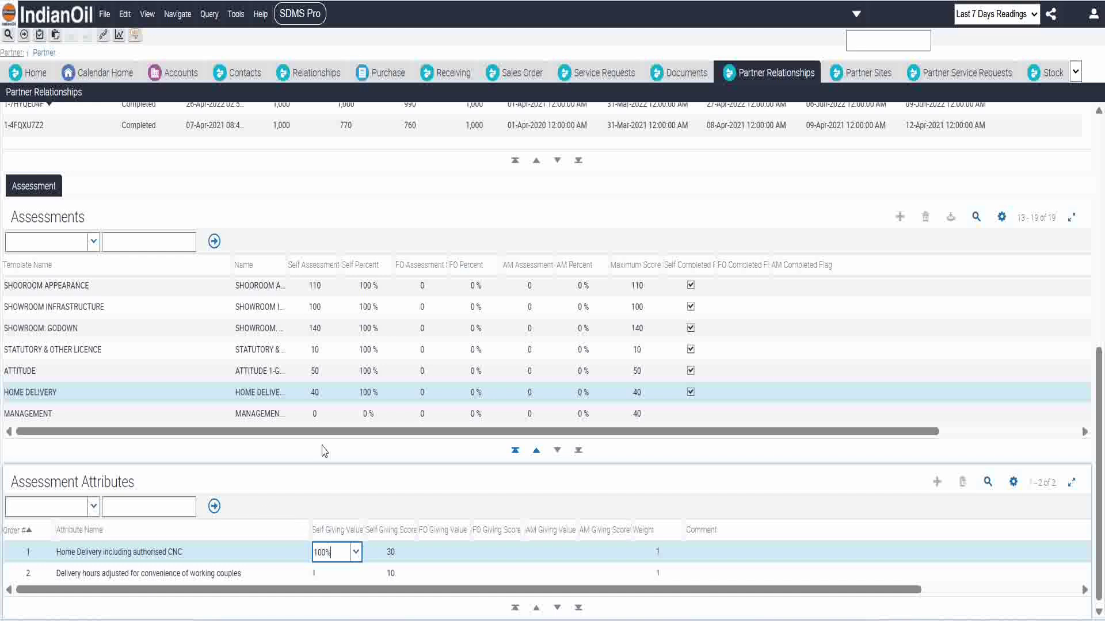
In the MANAGEMENT template, set the Self Giving Value of the management by distributor attribute to Personal Full Time.
{"action": "left_click", "coordinate": [334, 420]}
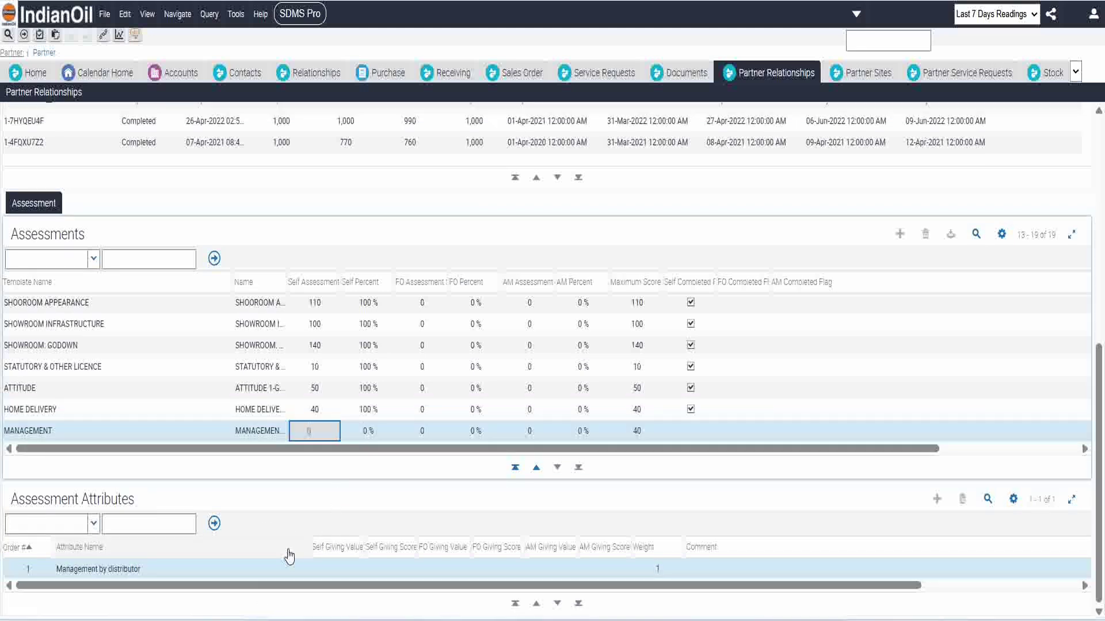
{"action": "left_click", "coordinate": [324, 569]}
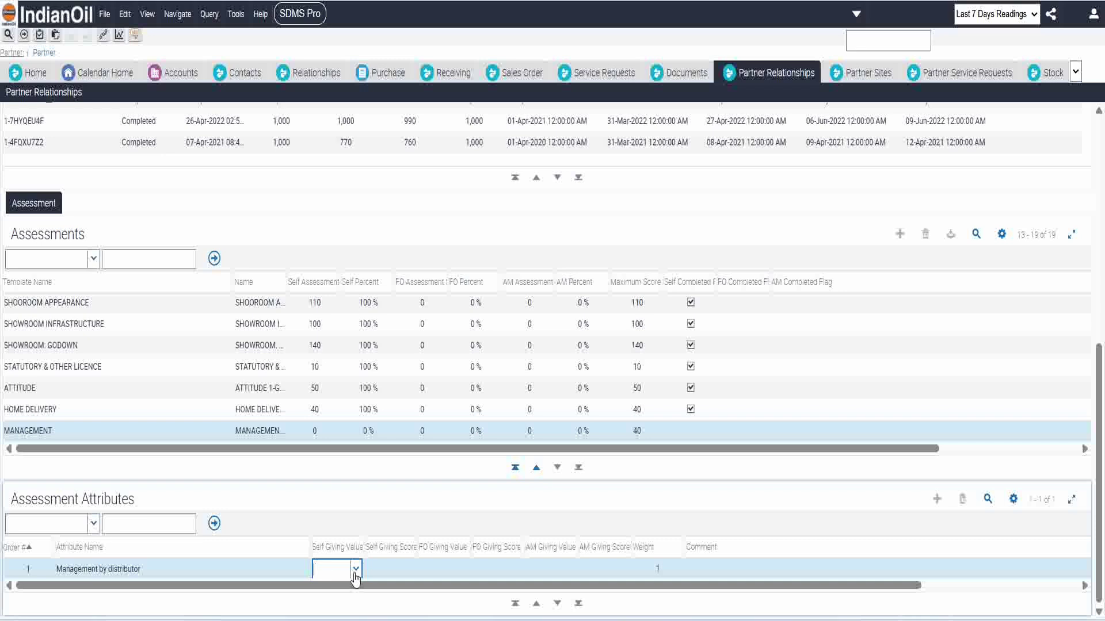
{"action": "left_click", "coordinate": [356, 575]}
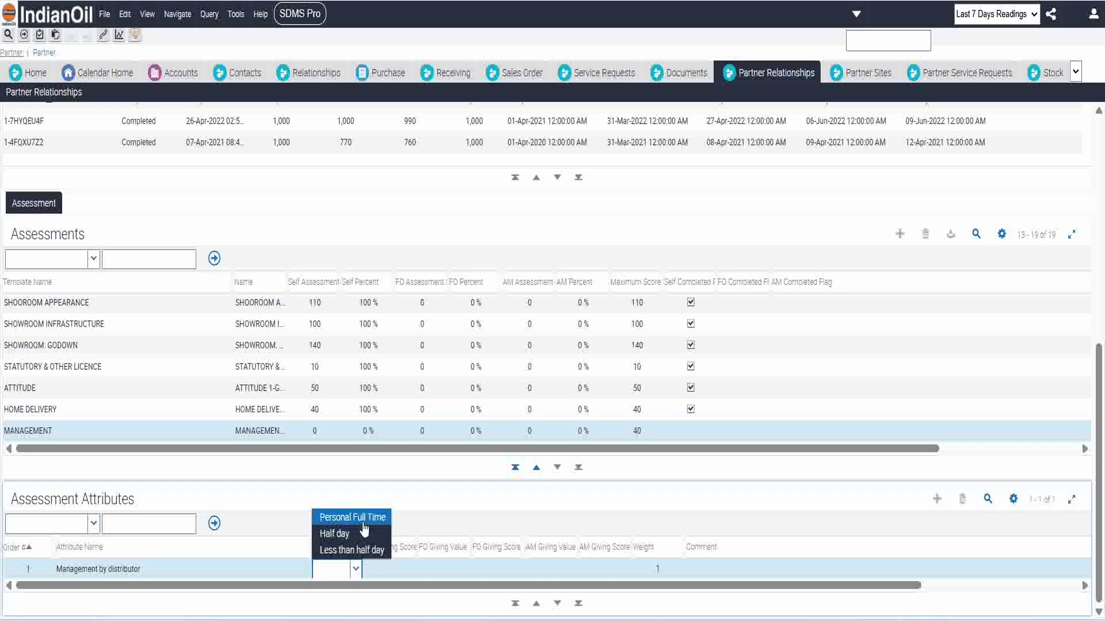
{"action": "left_click", "coordinate": [363, 519]}
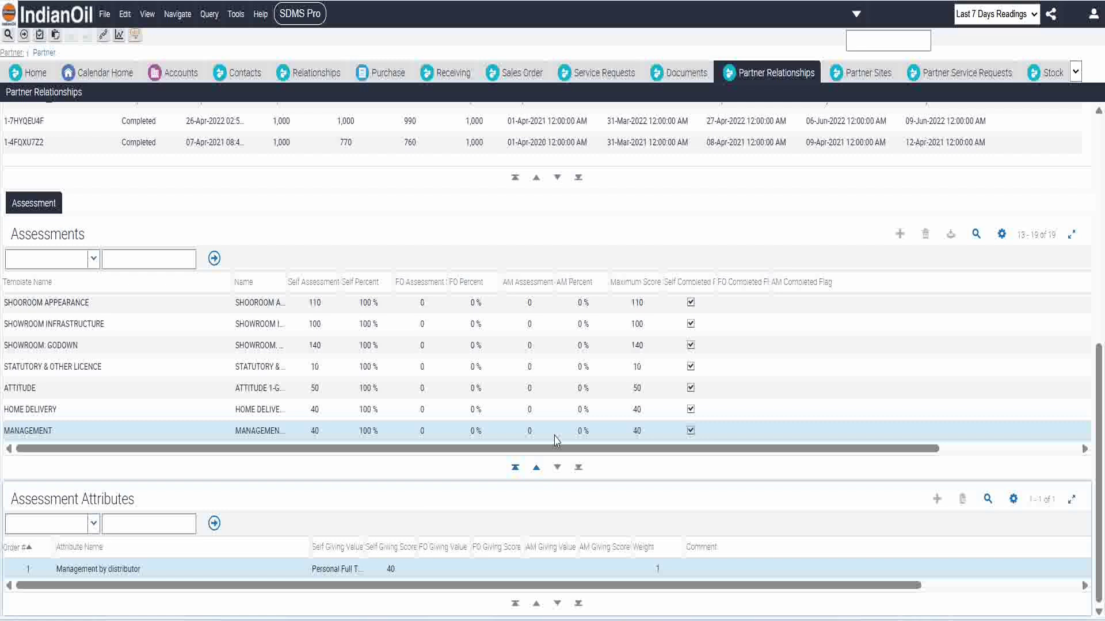
Check the self-assessment scores and Self Completed flags of all assessment templates, and the Self Total Score of the open APA assessment.
{"action": "left_click", "coordinate": [536, 469]}
{"action": "left_click", "coordinate": [537, 469]}
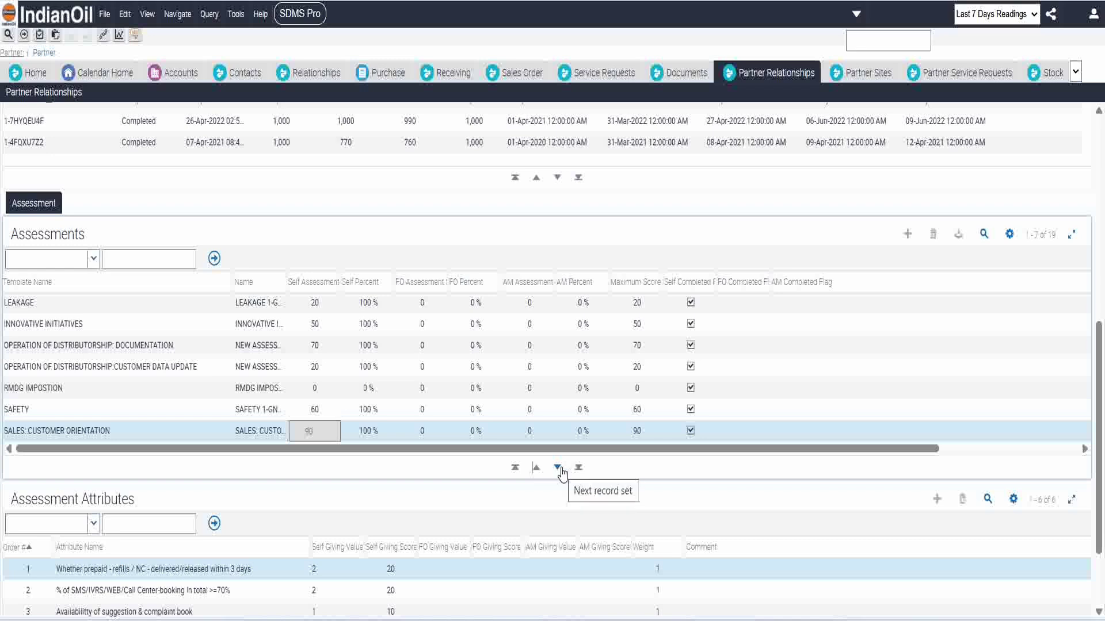
{"action": "left_click", "coordinate": [562, 472]}
{"action": "left_click", "coordinate": [562, 471]}
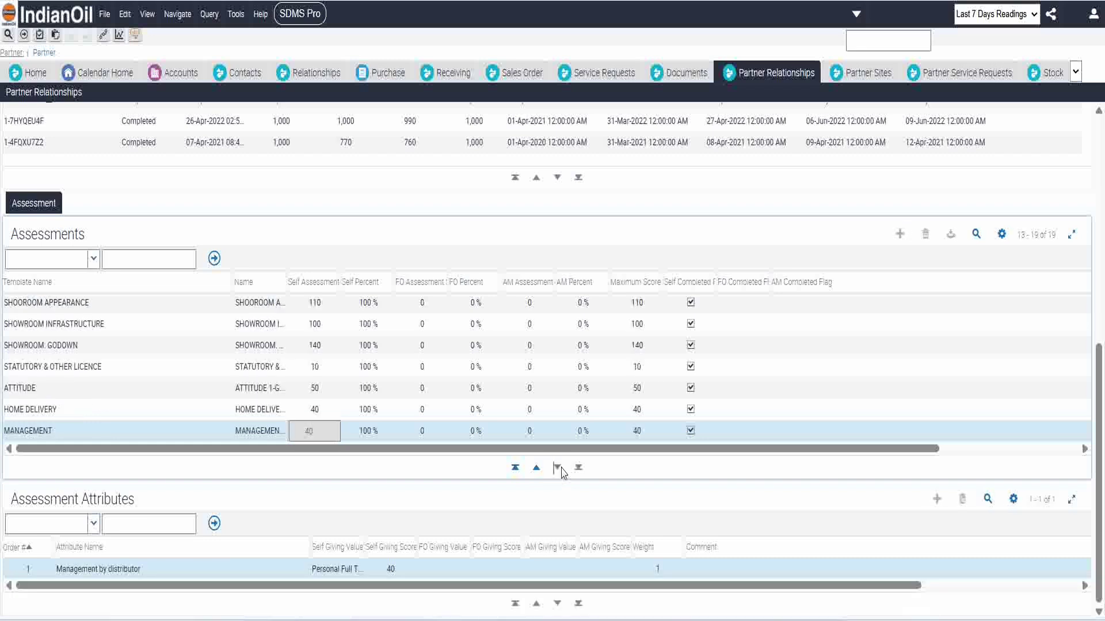
{"action": "left_click", "coordinate": [535, 469]}
{"action": "left_click", "coordinate": [536, 471]}
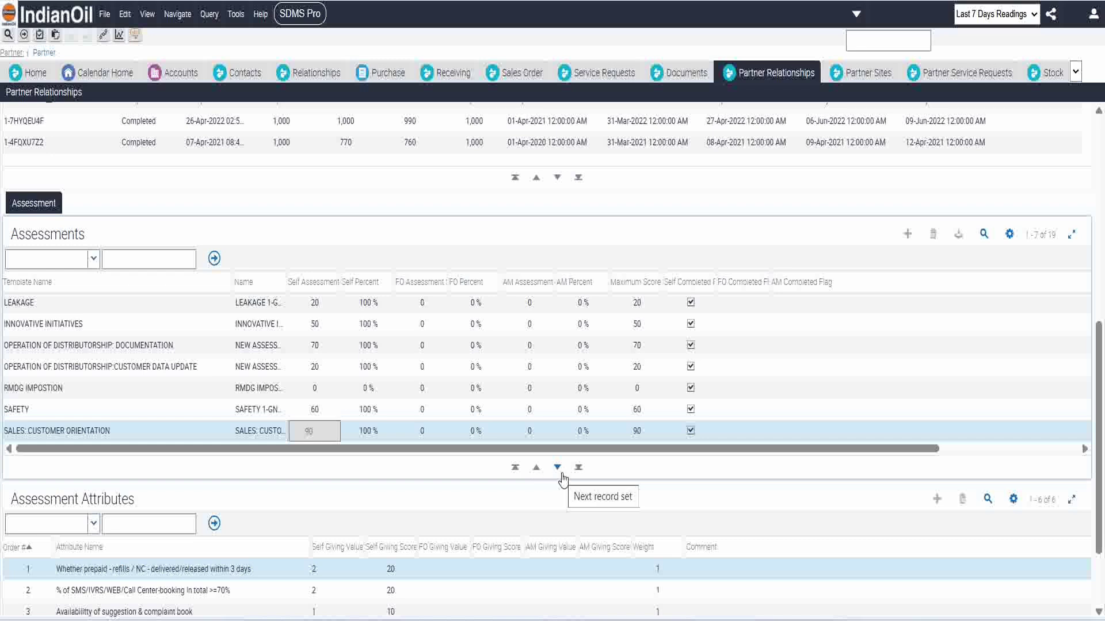
{"action": "left_click", "coordinate": [561, 474]}
{"action": "left_click", "coordinate": [562, 473]}
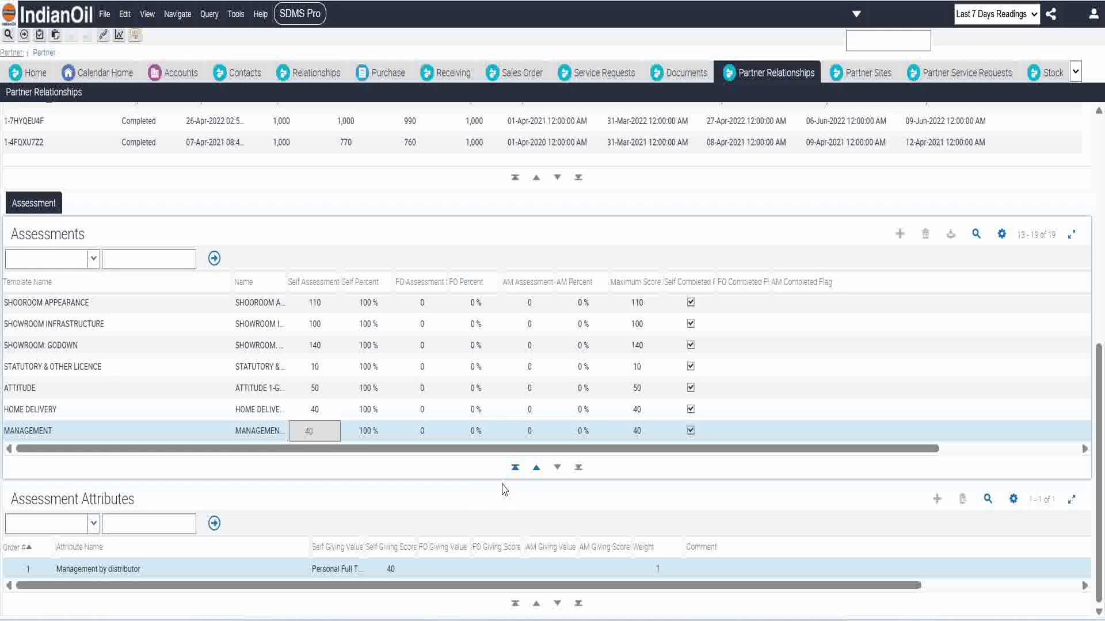
{"action": "scroll", "coordinate": [567, 444], "scroll_direction": "up", "scroll_amount": 8}
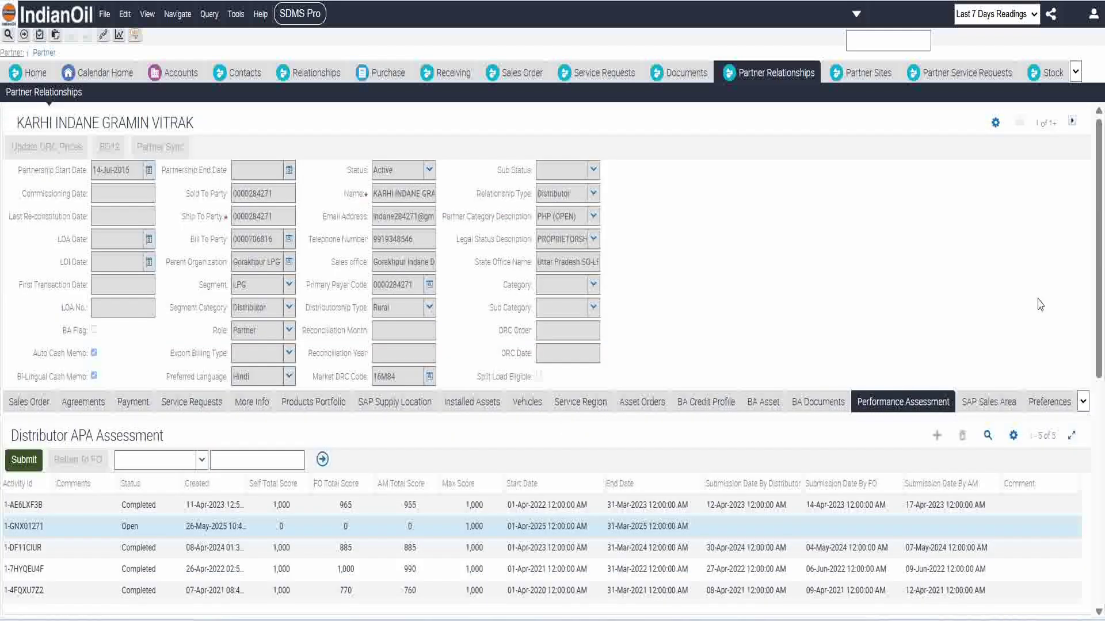
{"action": "scroll", "coordinate": [1095, 177], "scroll_direction": "down", "scroll_amount": 8}
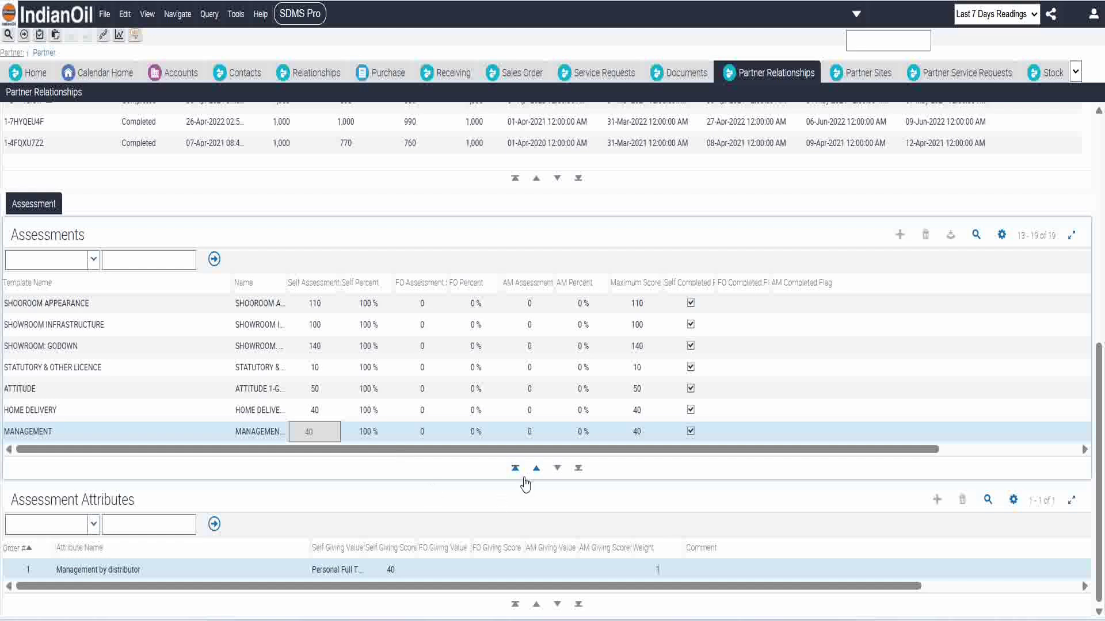
{"action": "left_click", "coordinate": [536, 468]}
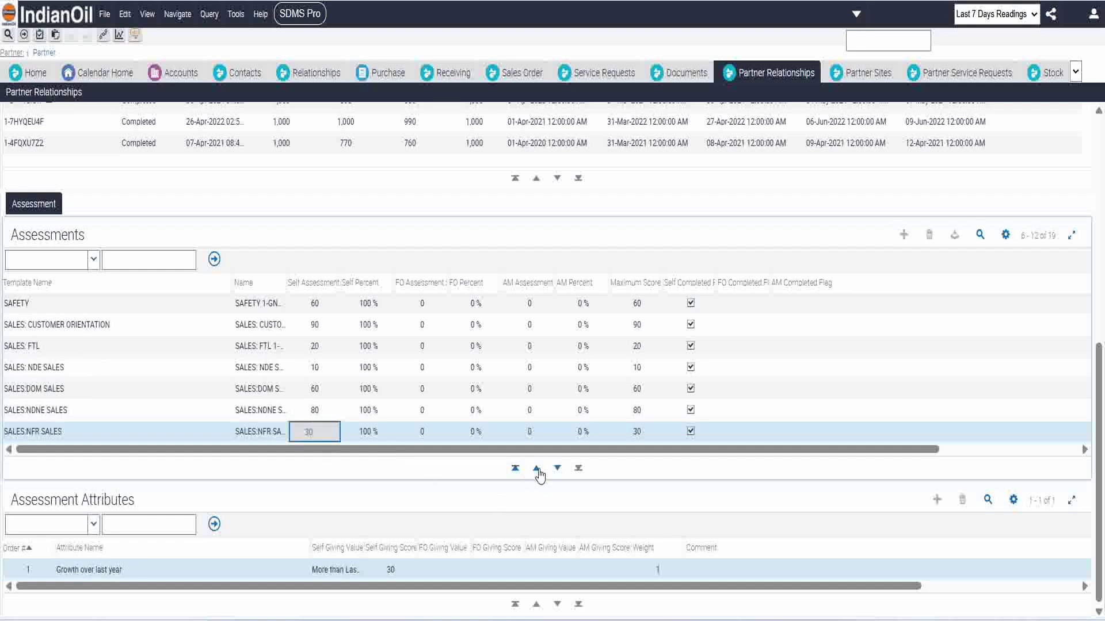
{"action": "left_click", "coordinate": [537, 471]}
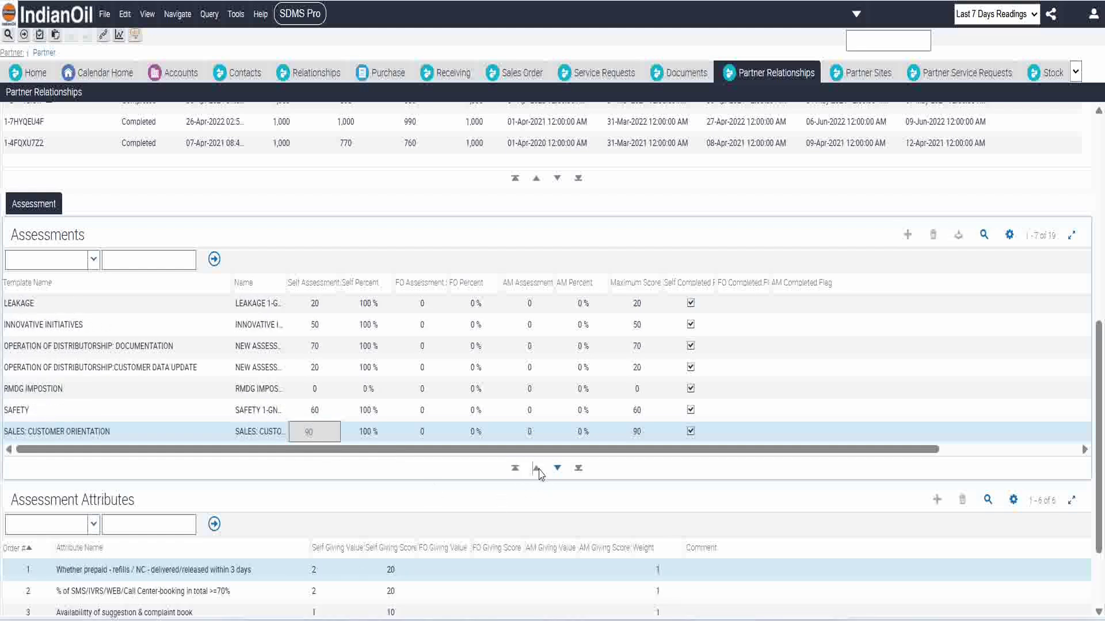
Submit the open distributor APA assessment and select its record to check the status and assessment templates.
{"action": "scroll", "coordinate": [453, 414], "scroll_direction": "up", "scroll_amount": 8}
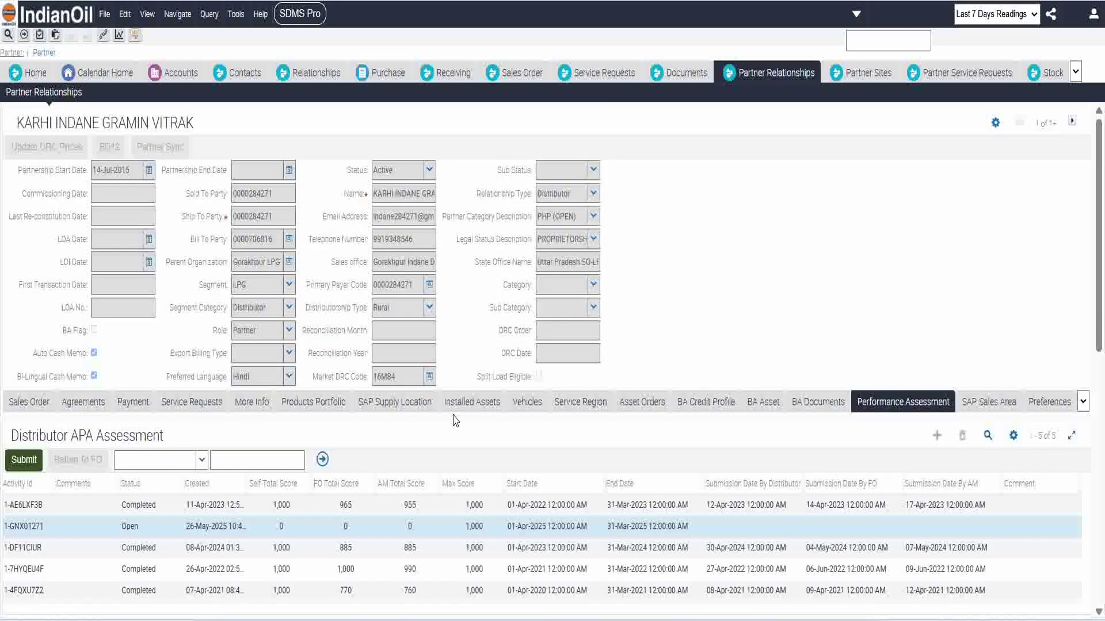
{"action": "left_click", "coordinate": [24, 462]}
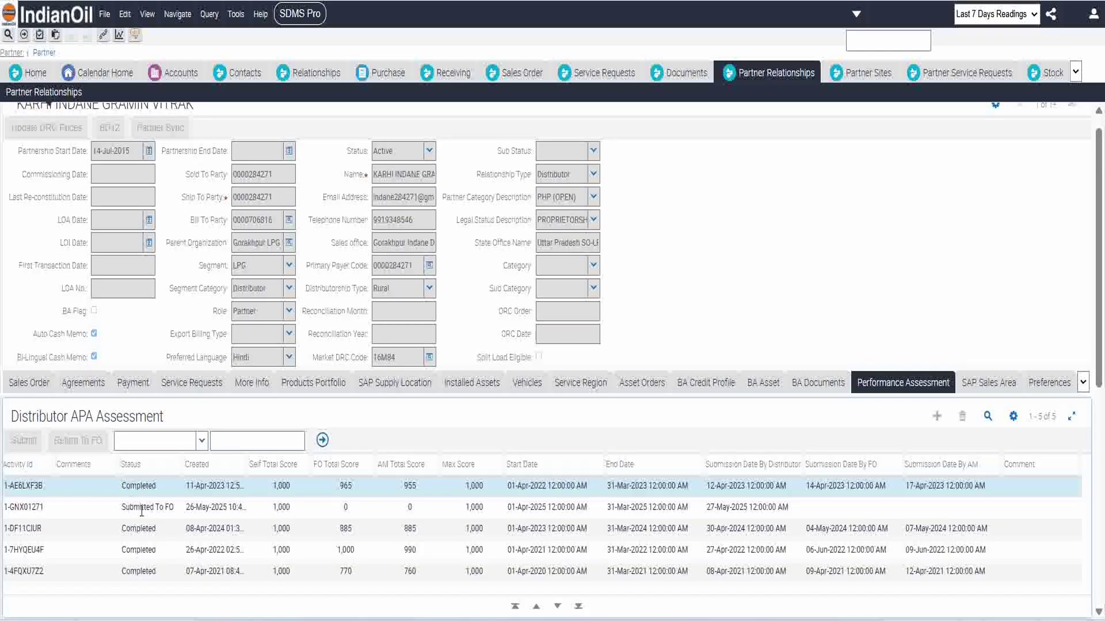
{"action": "left_click", "coordinate": [141, 509]}
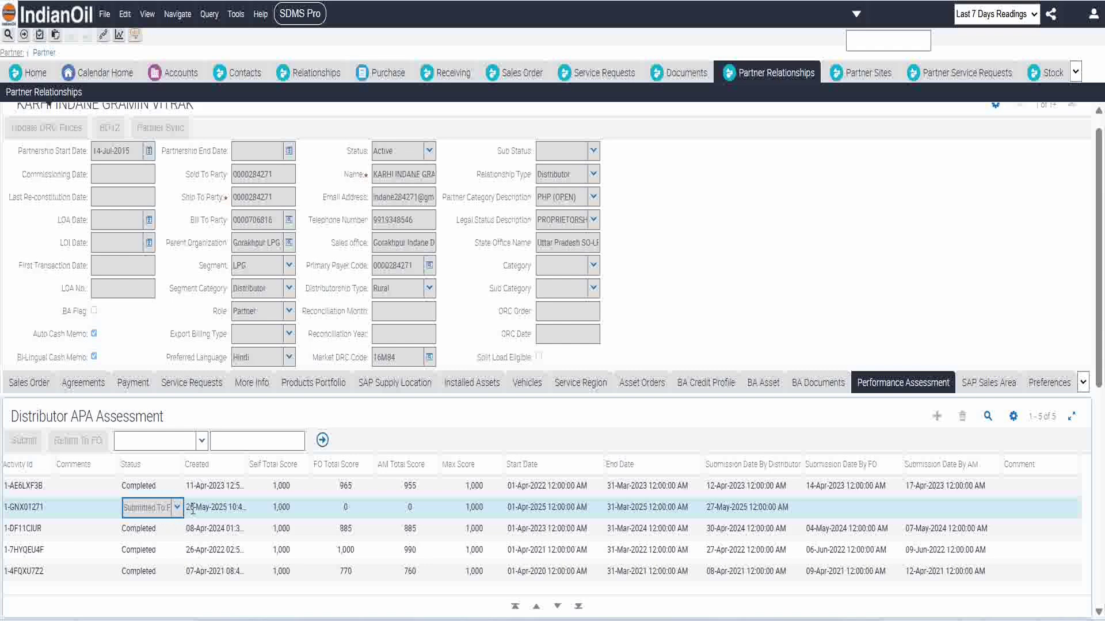
{"action": "left_click_drag", "start_coordinate": [1095, 213], "coordinate": [1103, 357]}
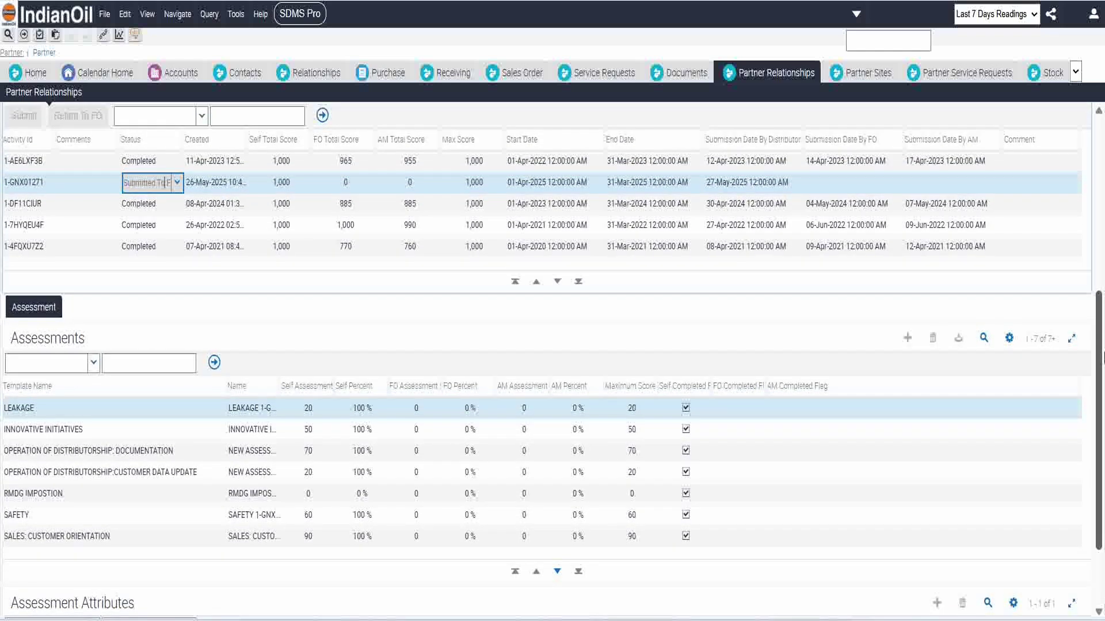